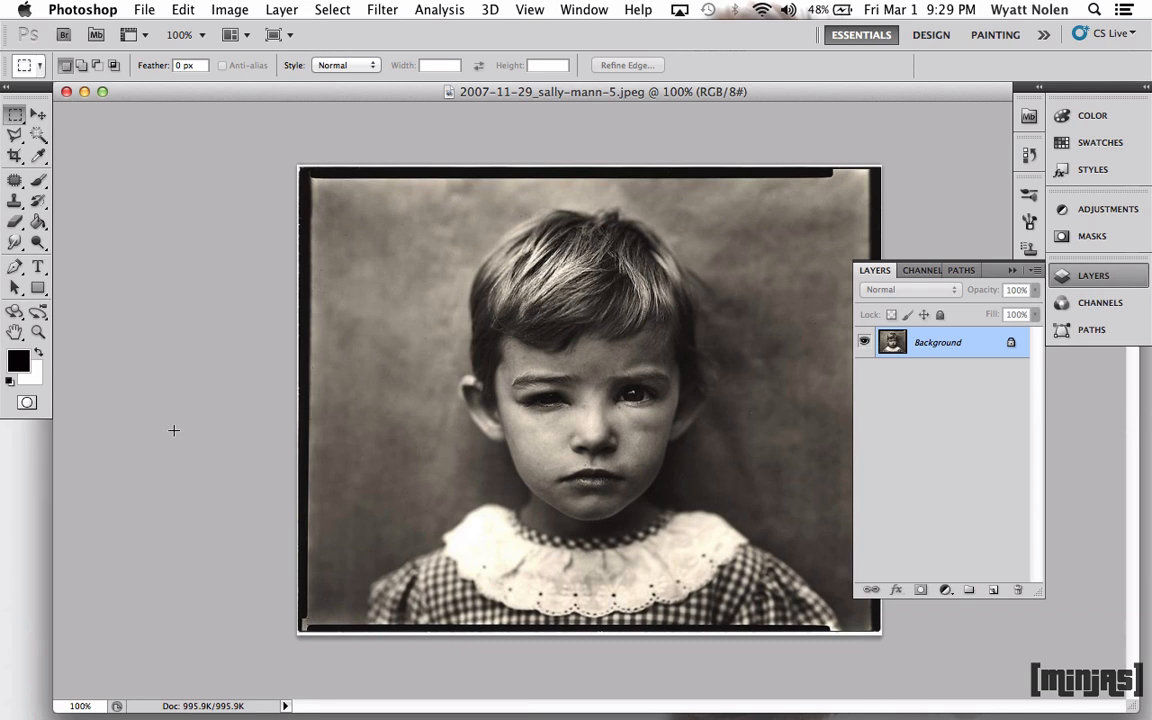
Step: Duplicate the Background layer and name the copy "Base"
key(super+j)
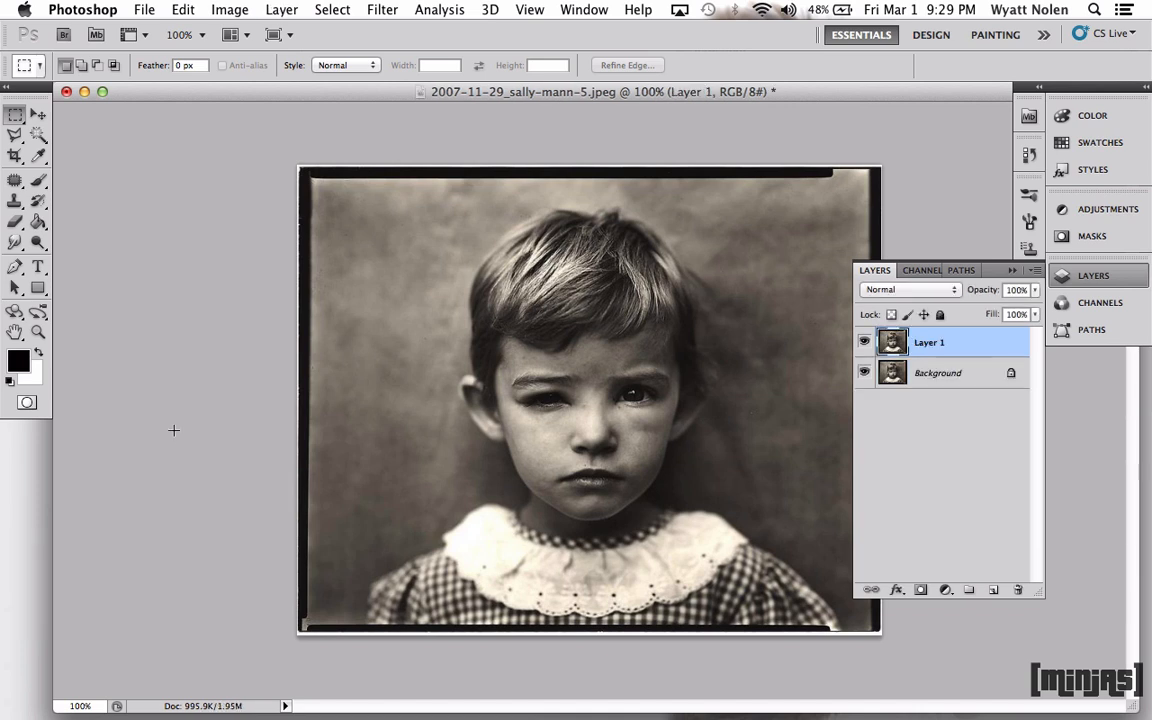
double_click(931, 343)
text(Base)
key(Return)
Step: Desaturate the Base layer to turn the portrait black and white
click(220, 9)
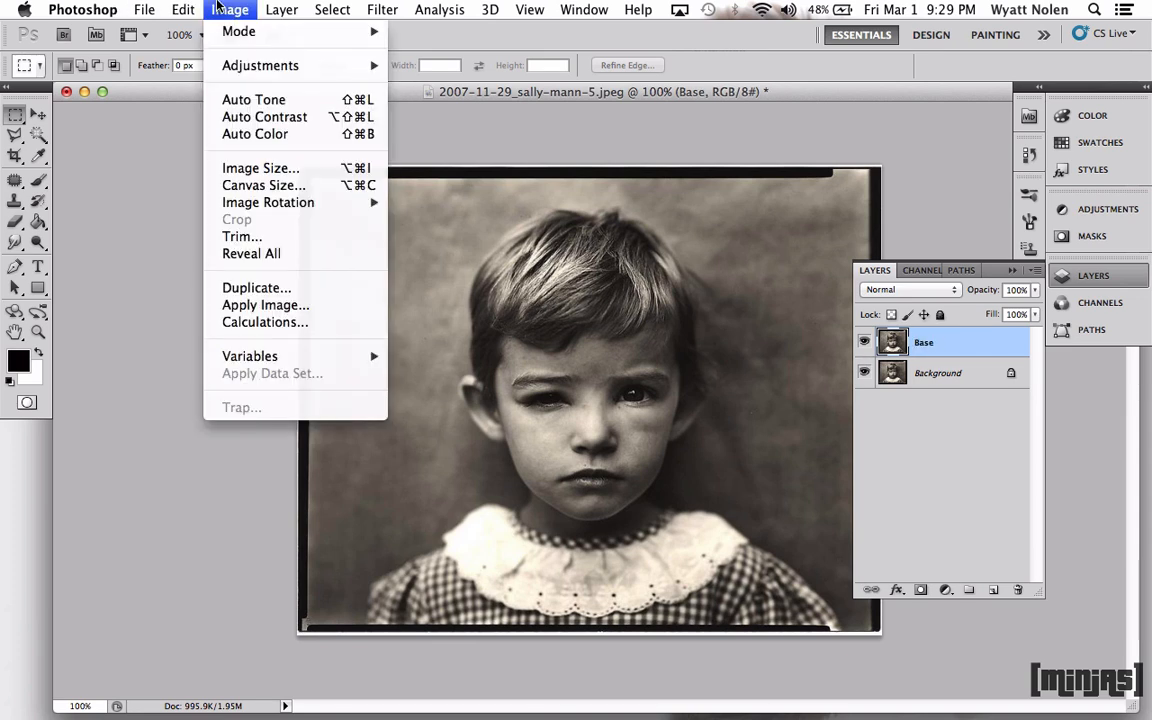
mouse_move(255, 70)
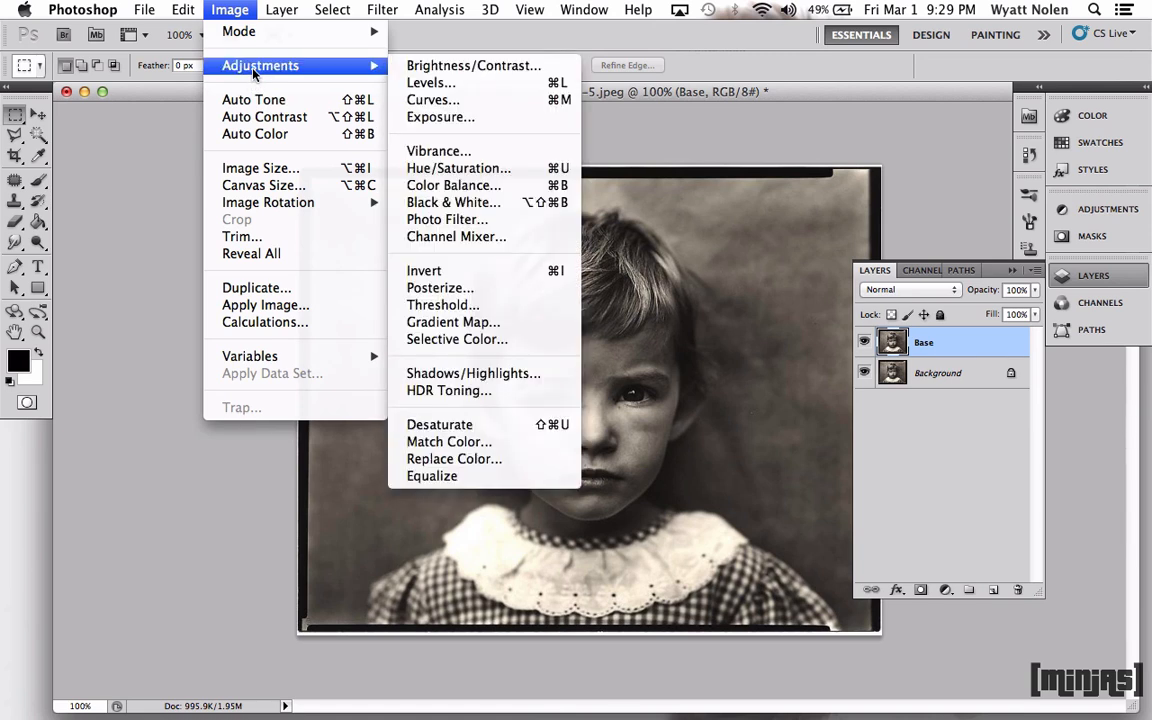
click(433, 424)
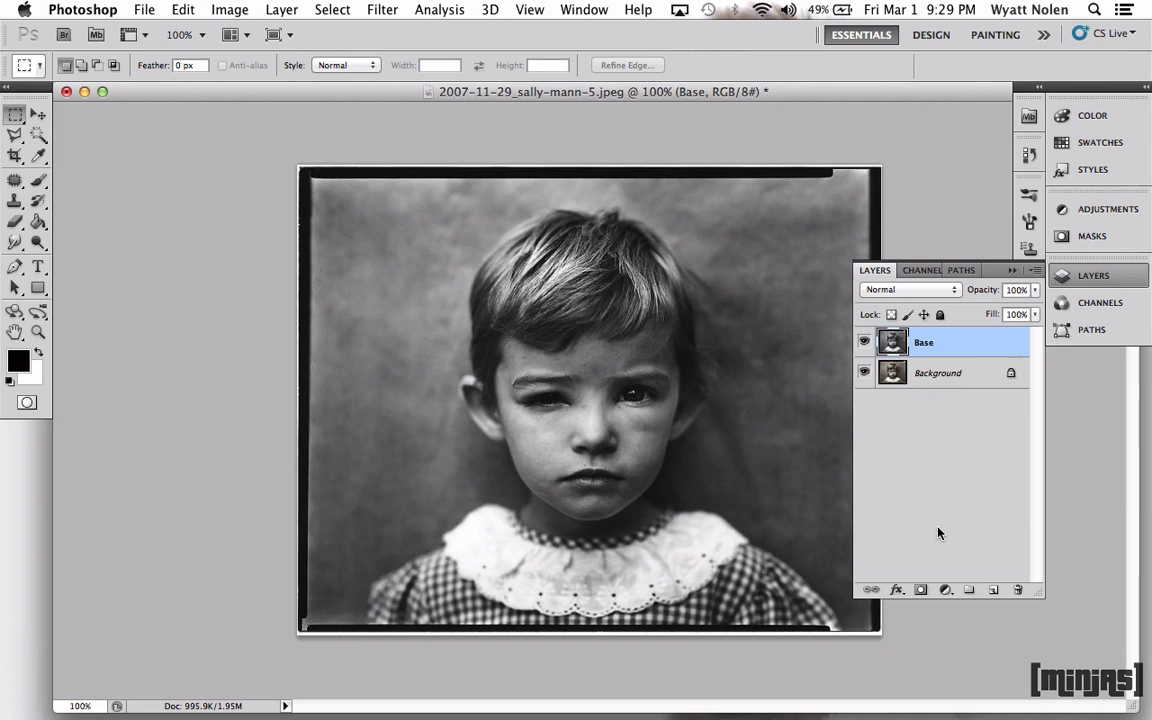
Step: Try to cover the upper part of the photo's black left border with nearby backdrop using a 45 px Clone Stamp
click(13, 204)
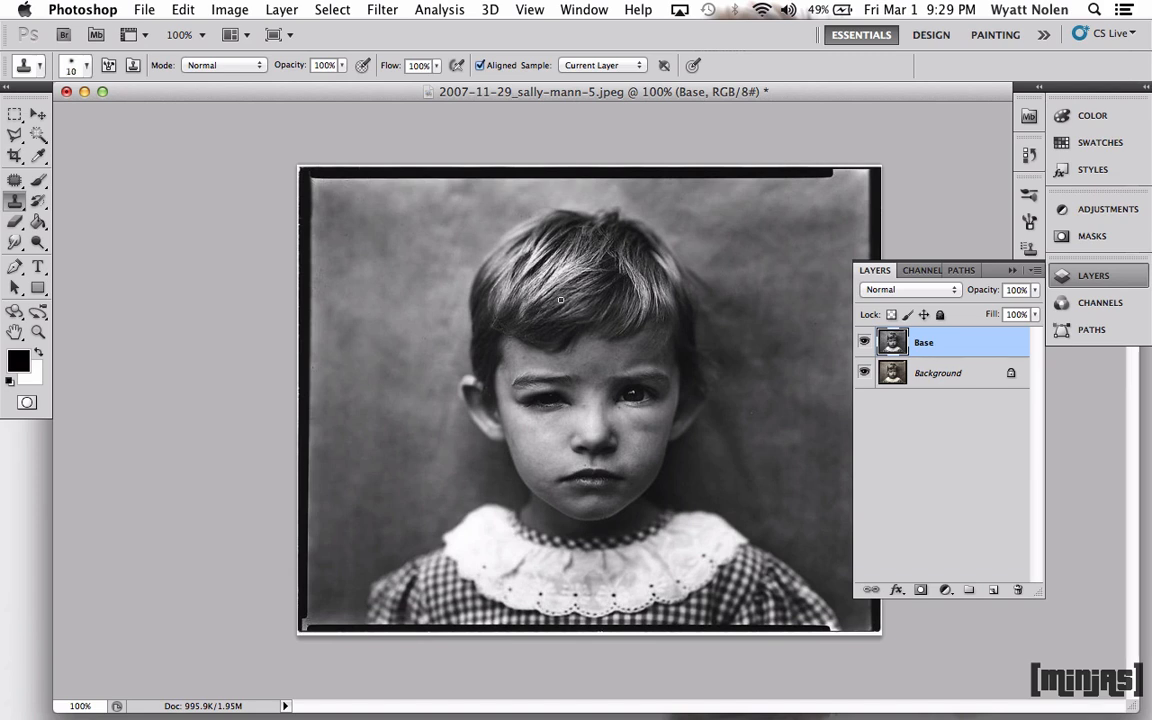
key(bracketright)
key(bracketright)
key(bracketright)
key(bracketright)
key(bracketright)
key(bracketright)
key(bracketright)
alt+click(341, 209)
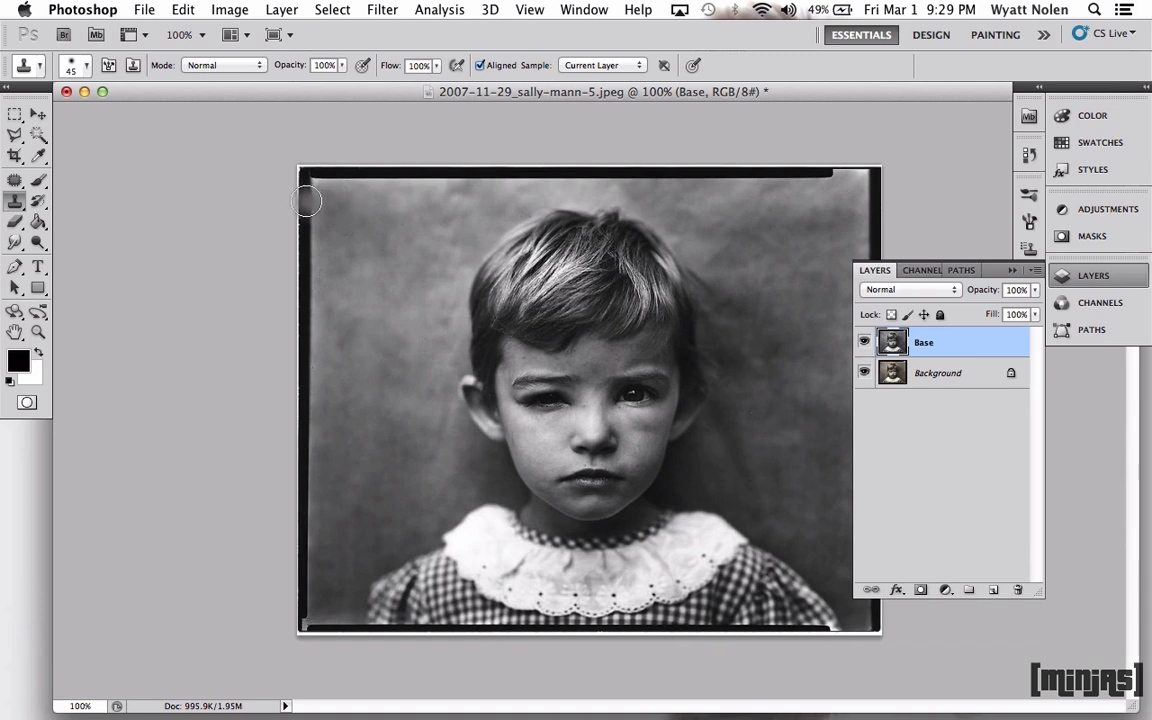
mouse_move(306, 202)
mouse_down()
mouse_move(307, 249)
mouse_move(300, 185)
mouse_move(304, 342)
mouse_move(317, 232)
mouse_move(318, 335)
mouse_up()
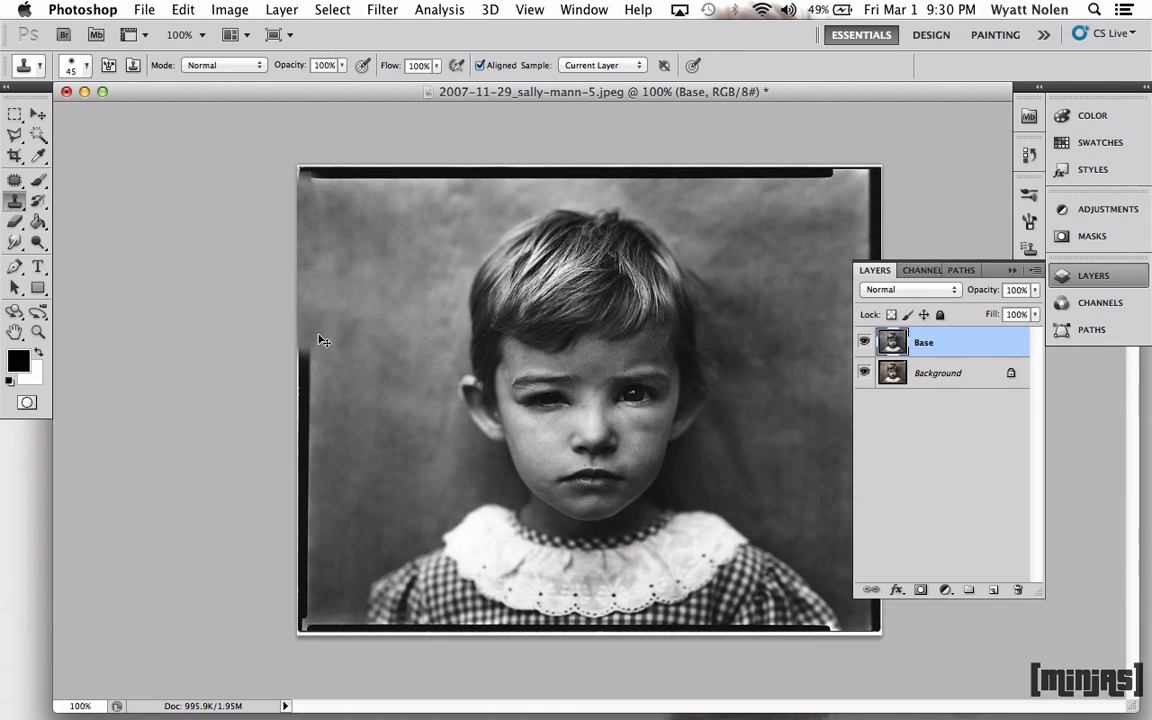
key(super+z)
key(b)
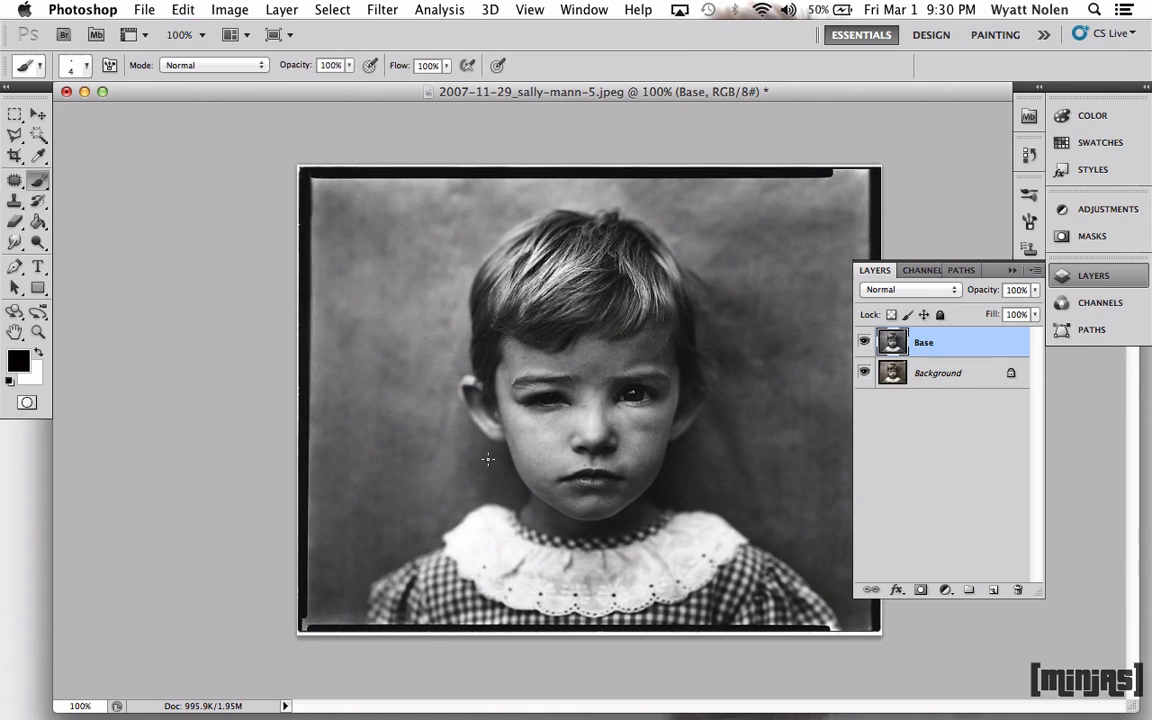
Step: Duplicate the Base layer and colorize the copy with Hue 49 and Saturation 25
key(super+j)
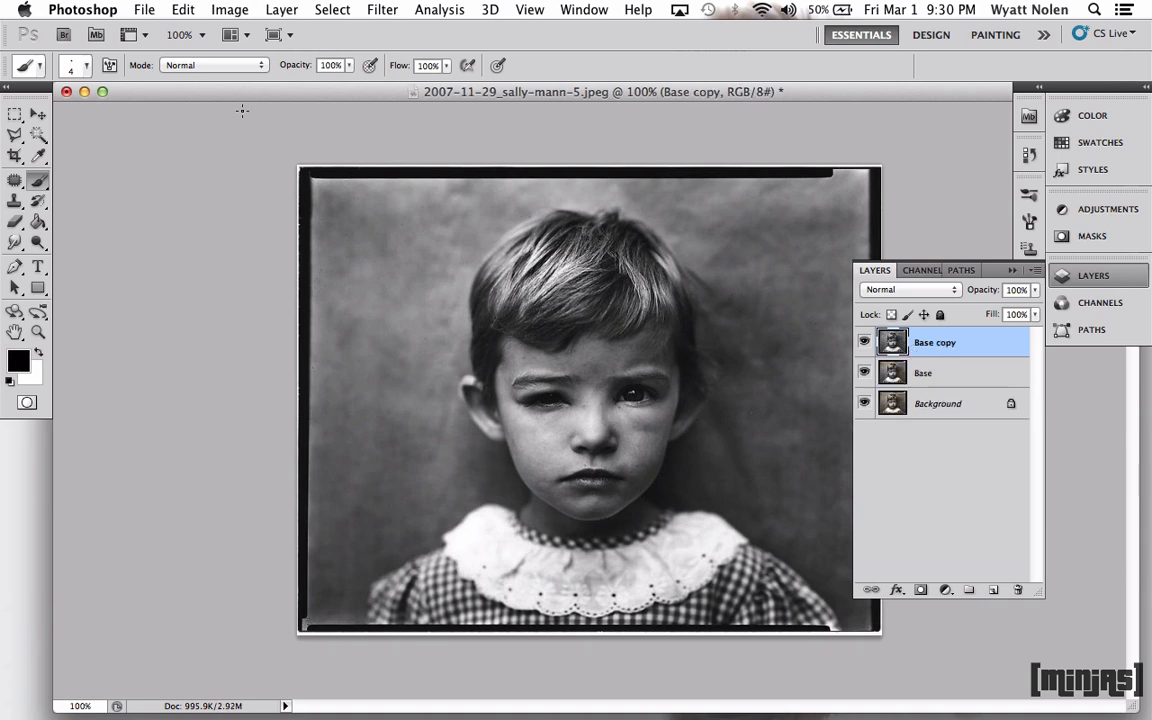
click(229, 9)
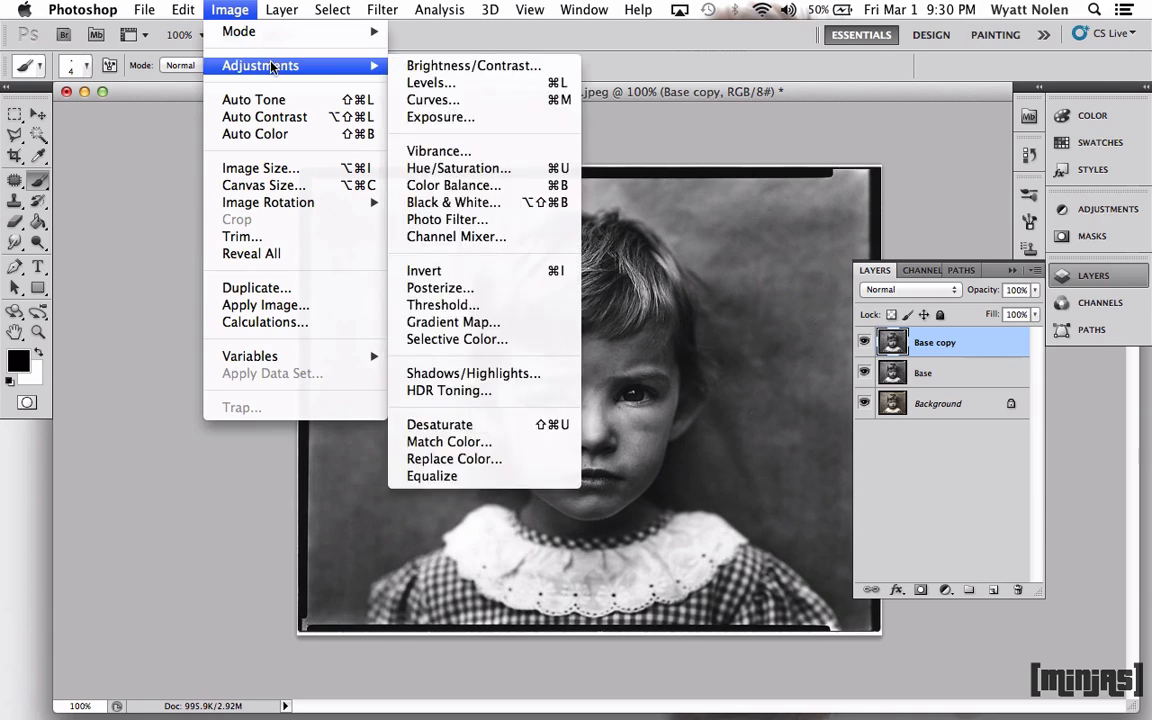
click(474, 170)
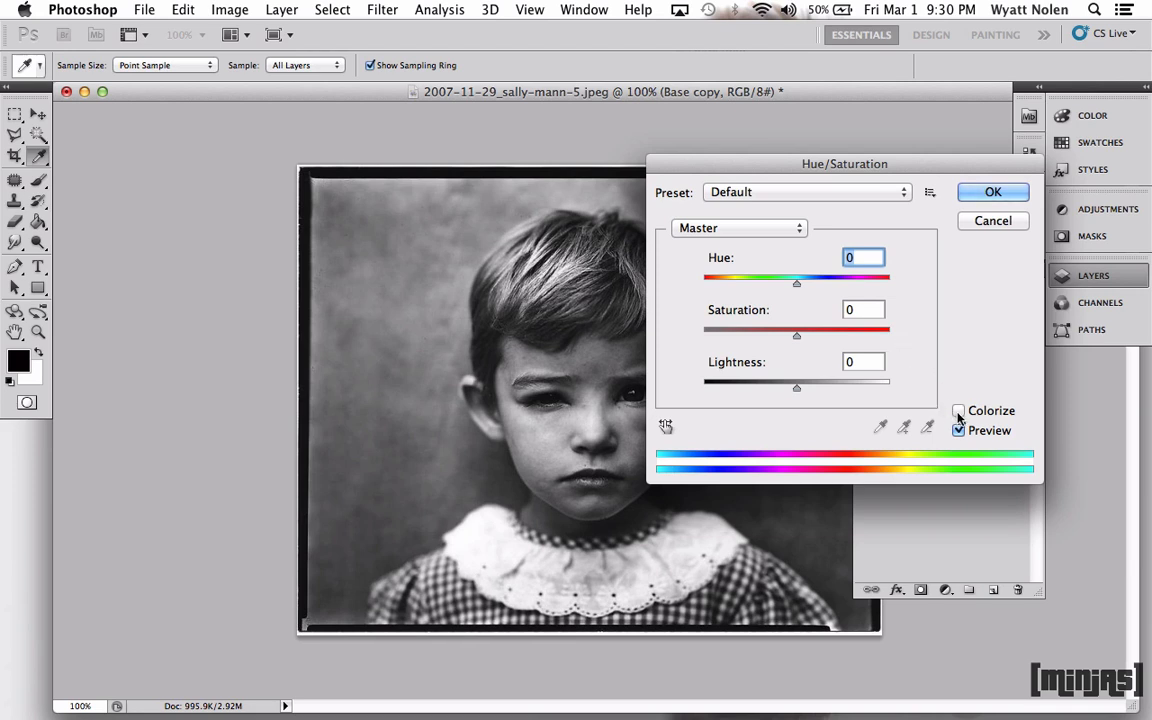
click(958, 412)
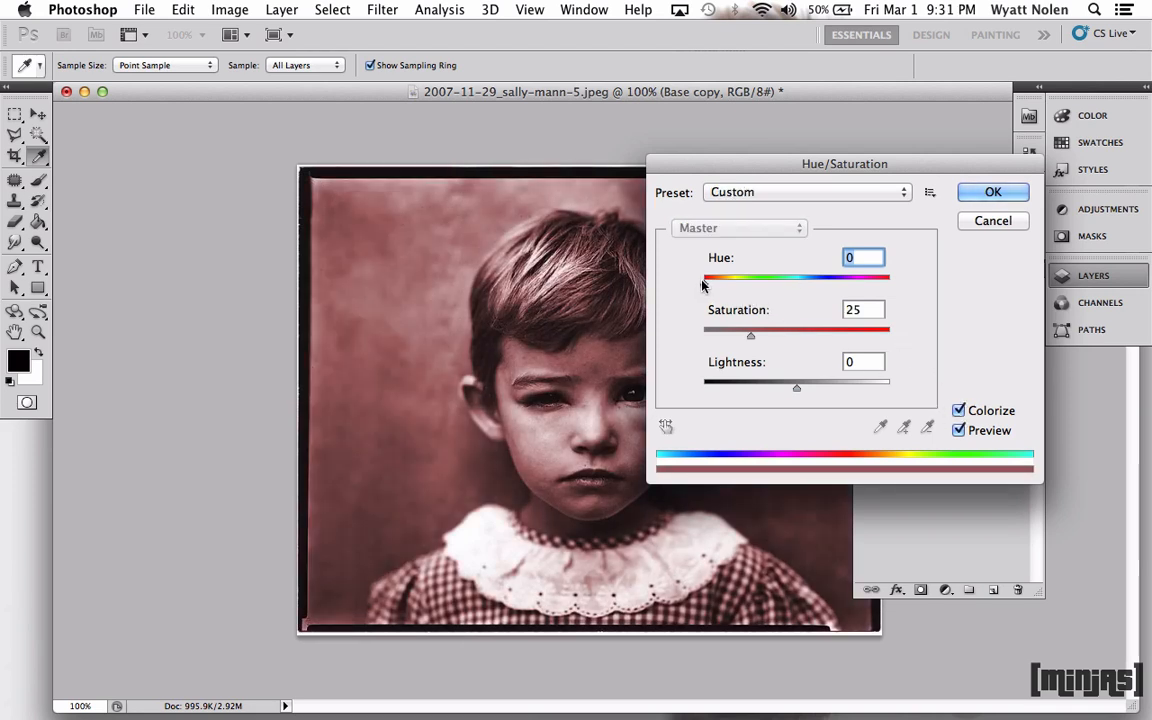
drag(703, 288, 729, 288)
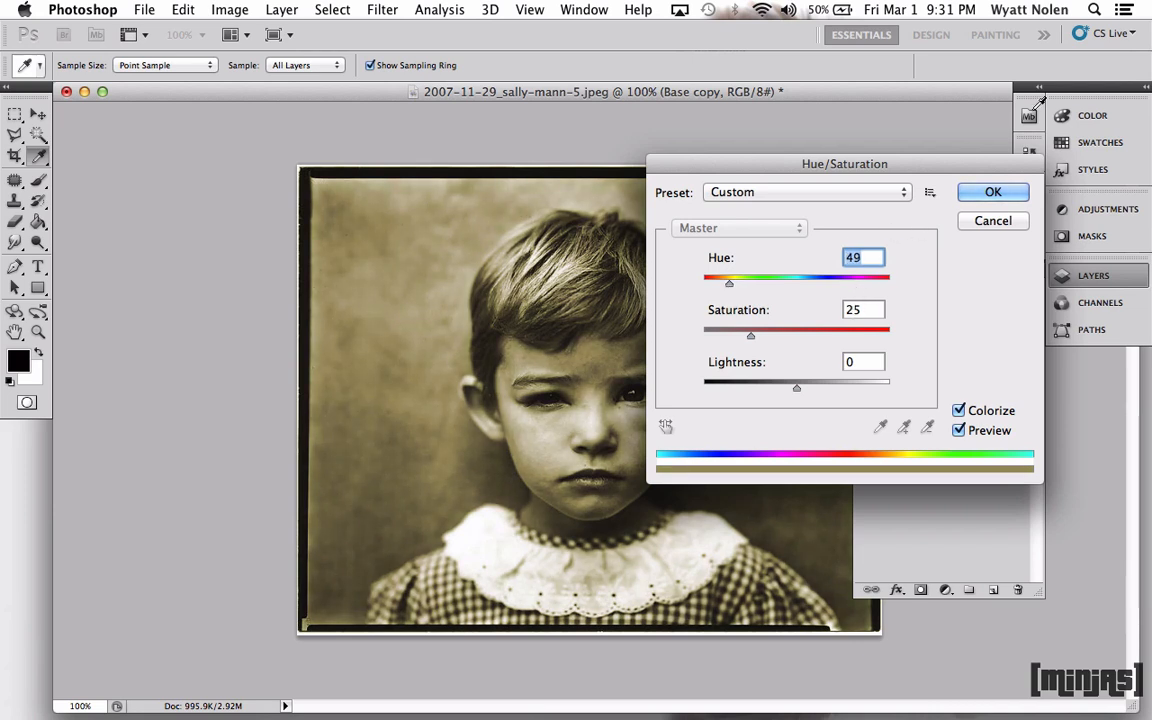
click(994, 192)
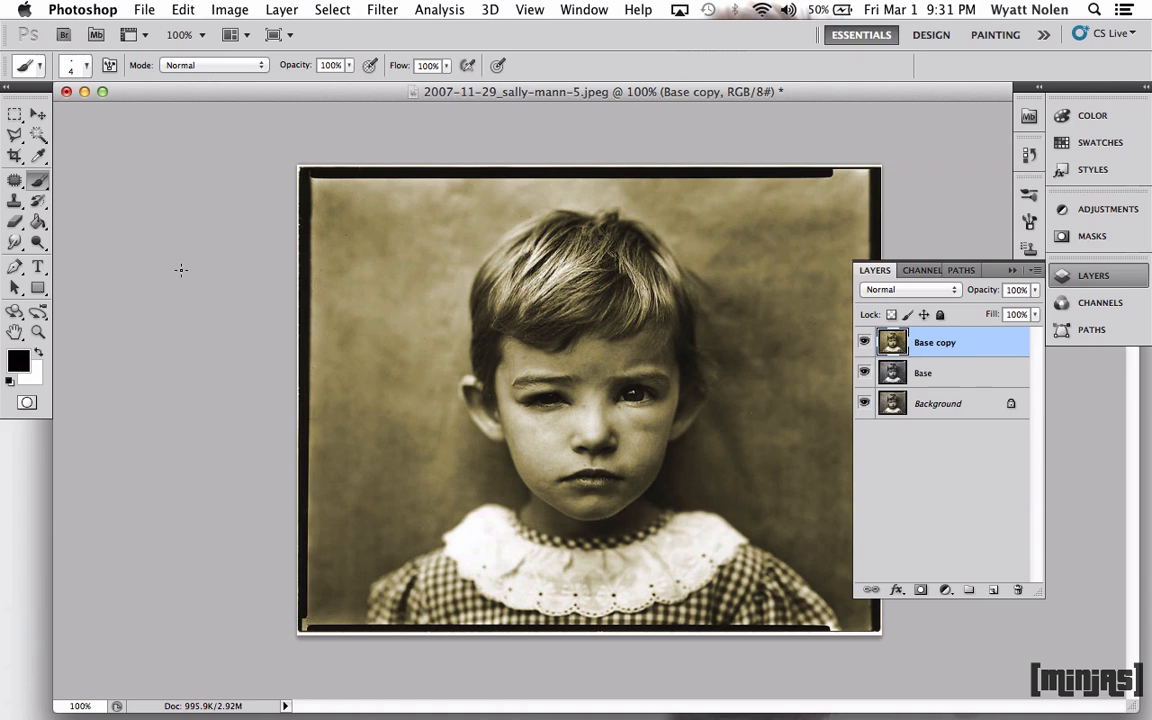
Step: Add a layer mask to the Base copy layer and fill the mask with black
click(920, 591)
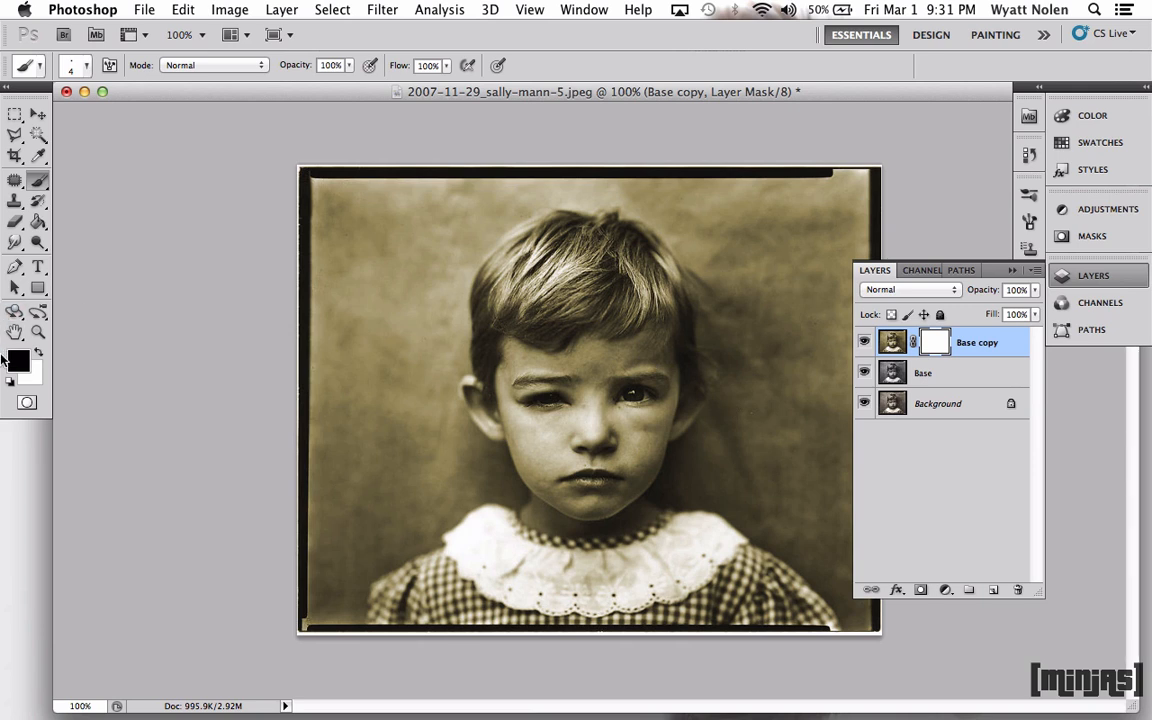
click(38, 222)
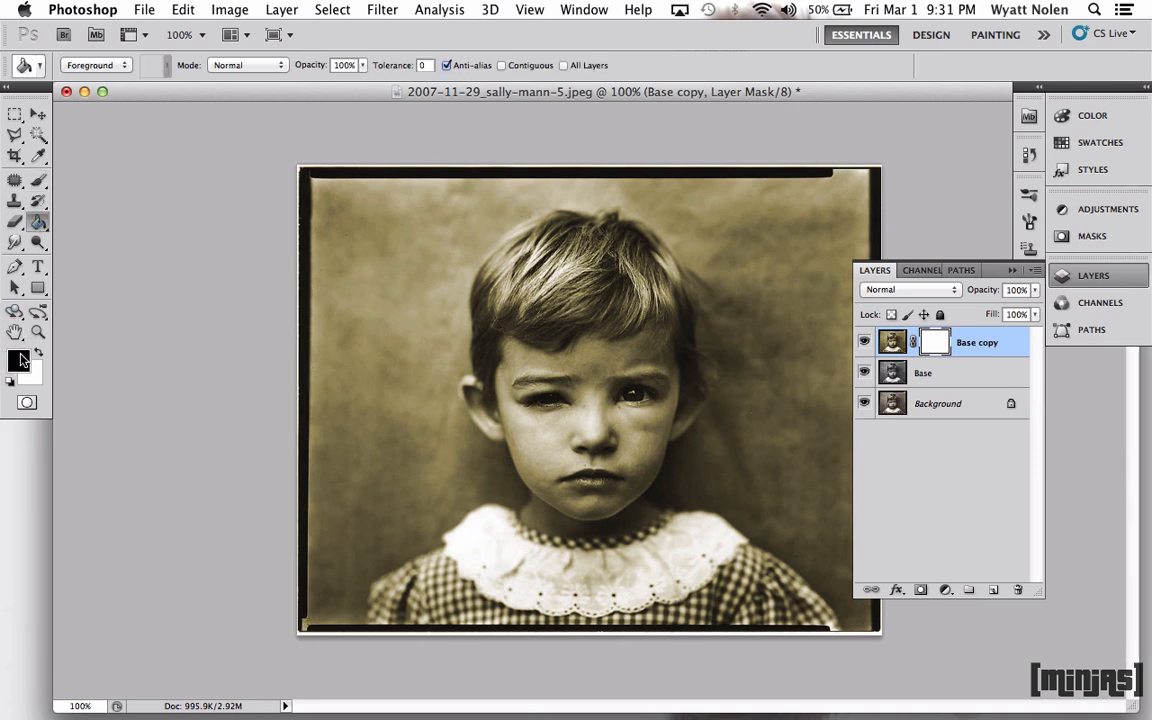
click(405, 318)
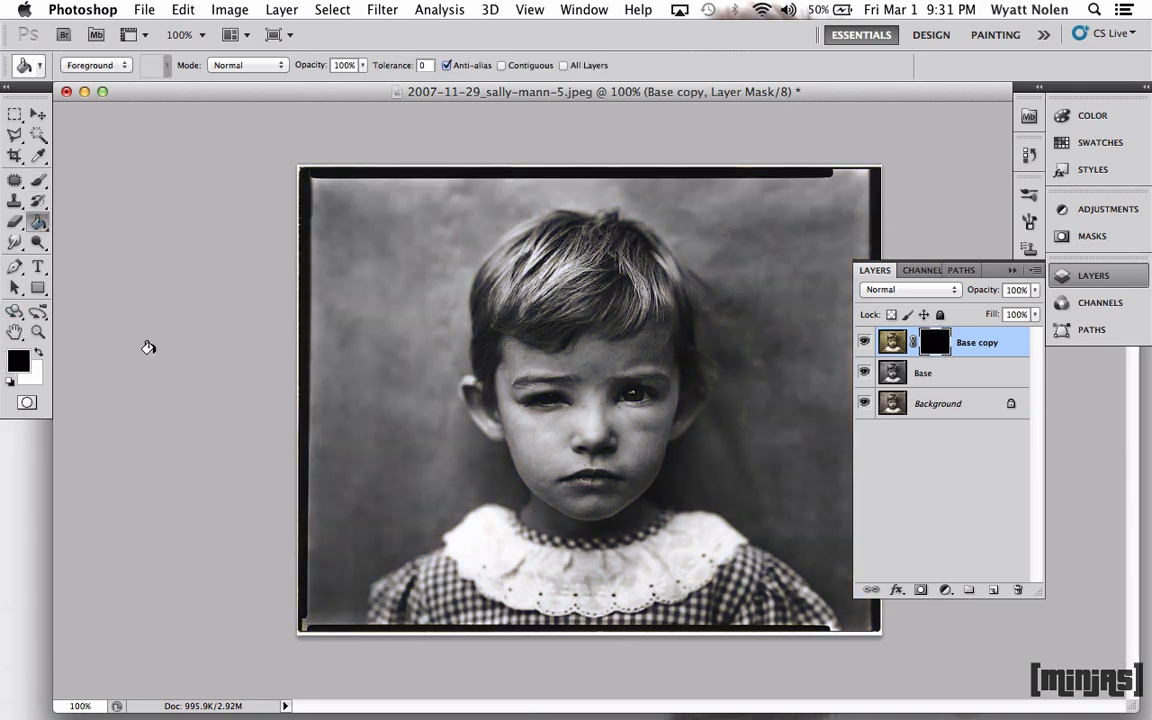
Step: Paint white over the child's hair on the Base copy's mask with a 35 px brush
click(39, 354)
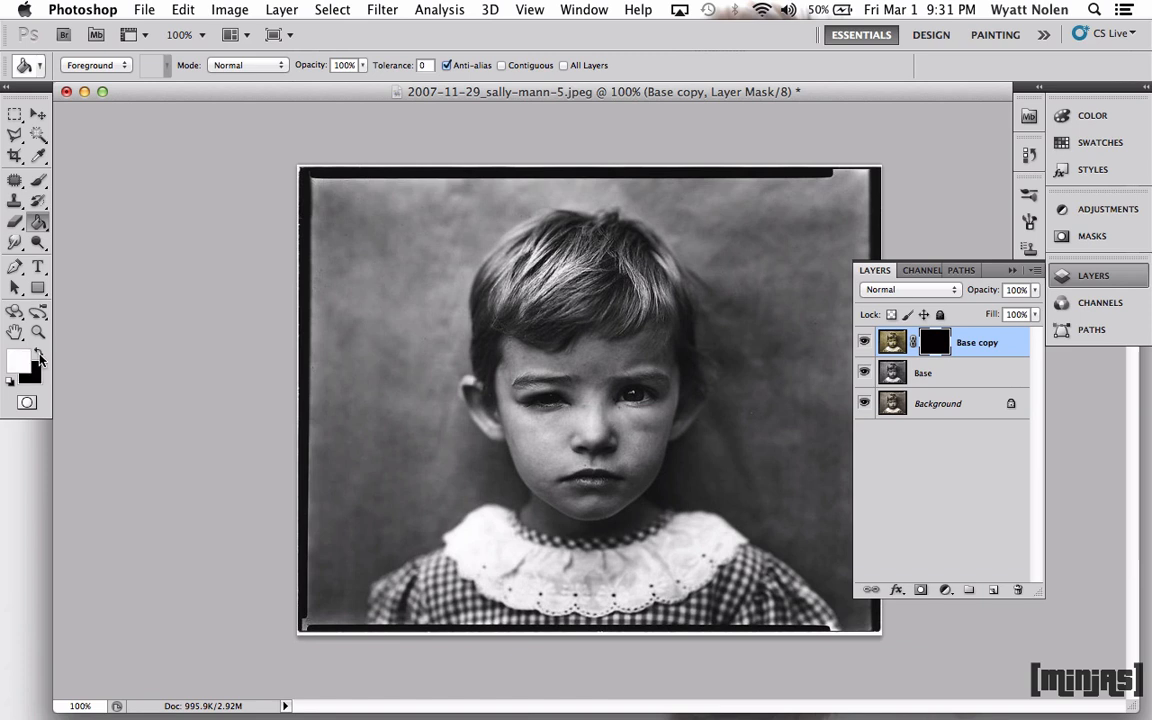
click(38, 181)
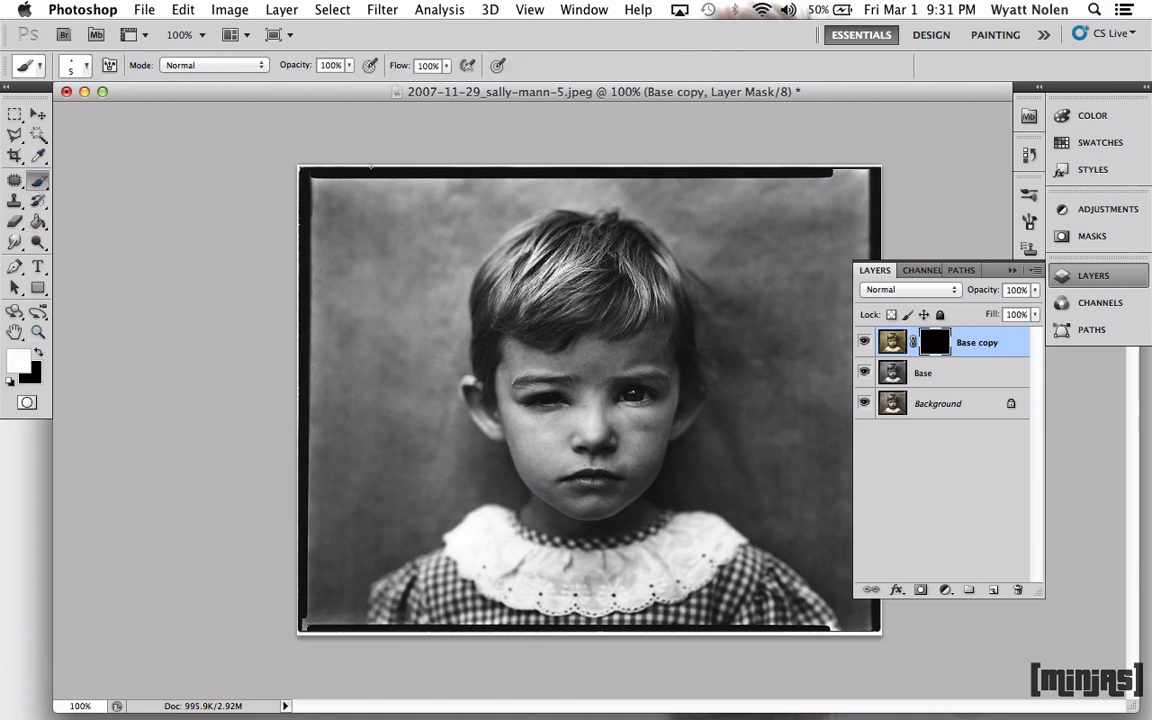
key(bracketright)
key(bracketright)
key(bracketright)
key(bracketright)
key(bracketright)
key(bracketright)
key(bracketright)
key(bracketright)
key(bracketright)
key(bracketright)
mouse_move(478, 244)
mouse_down()
mouse_move(518, 247)
mouse_move(495, 269)
mouse_move(523, 290)
mouse_move(445, 265)
mouse_move(440, 250)
mouse_move(500, 220)
mouse_move(581, 262)
mouse_move(485, 276)
mouse_move(527, 278)
mouse_move(572, 245)
mouse_move(684, 281)
mouse_up()
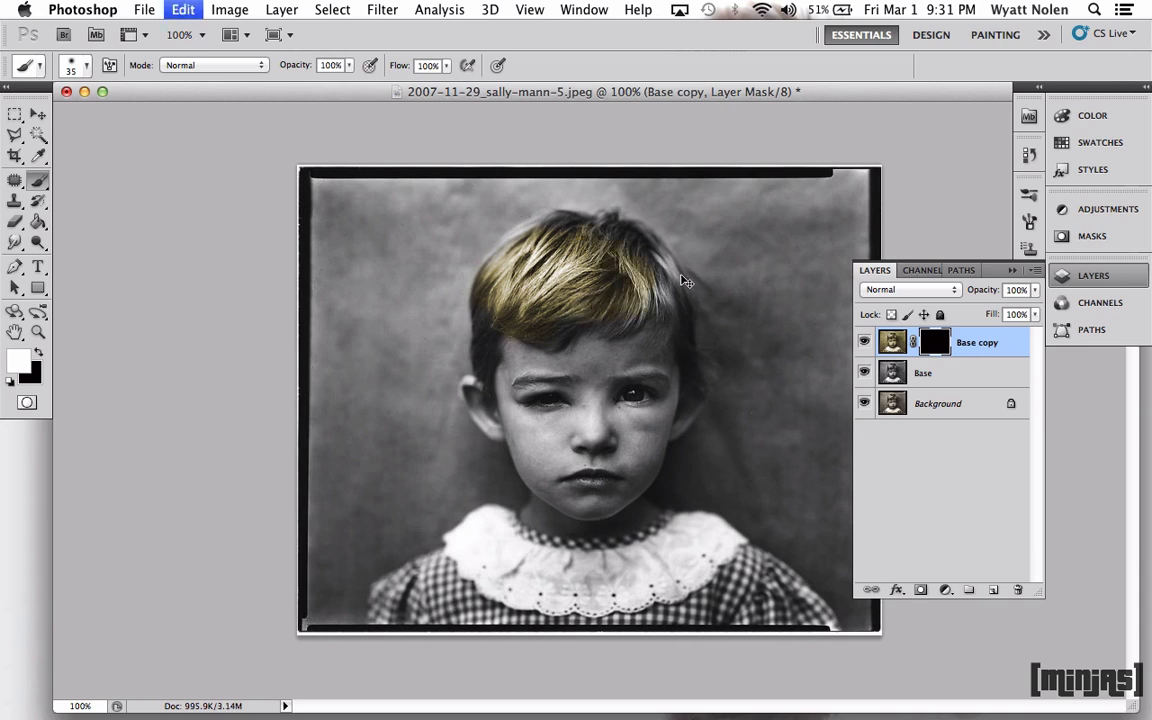
Step: Undo the hair painting, layer mask, colorizing and duplication, back to the desaturated Base layer
key(alt+super+z)
key(alt+super+z)
key(alt+super+z)
key(alt+super+z)
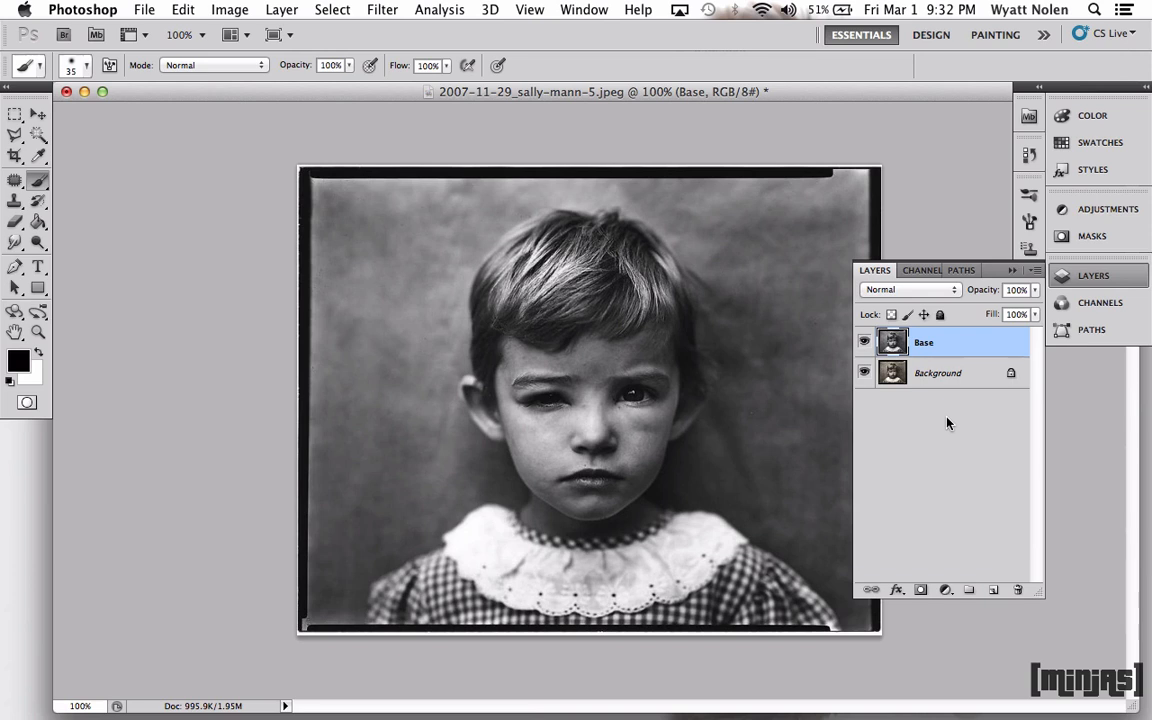
Step: Create a new empty layer named "Hair" above the Base layer
key(super+shift+n)
text(ha)
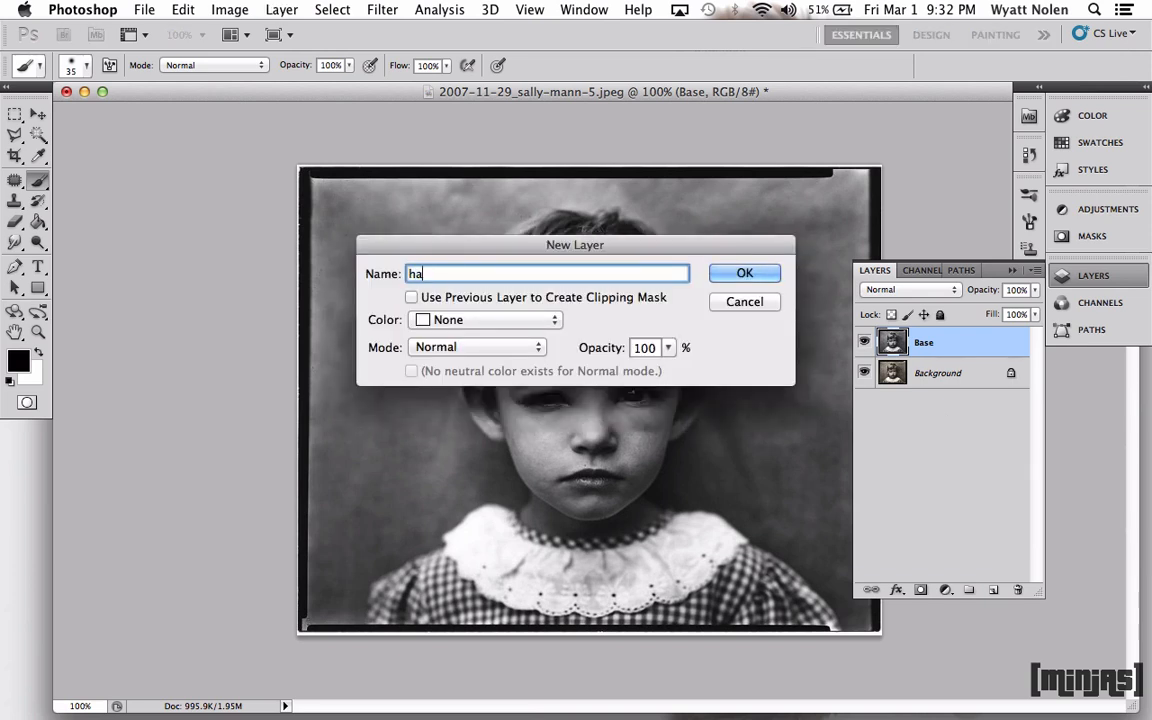
key(BackSpace)
key(BackSpace)
text(Hair)
key(Return)
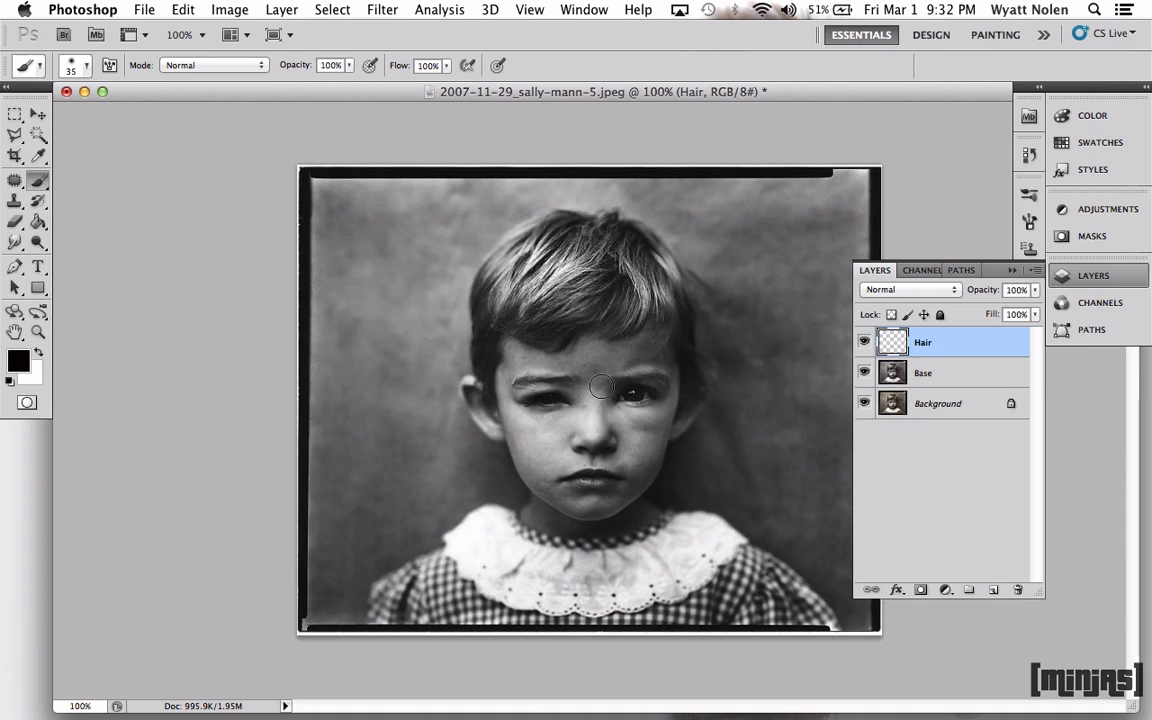
Step: Set the foreground colour to hex 807853 and fill the Hair layer with it
click(18, 360)
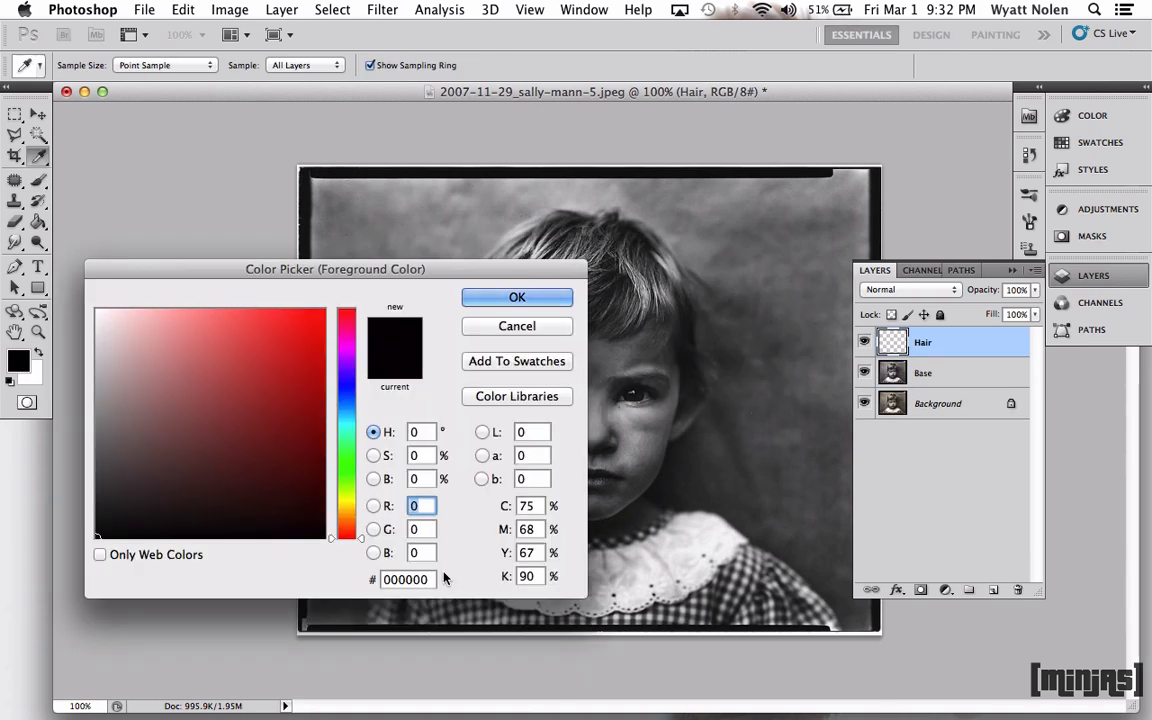
click(410, 579)
key(BackSpace)
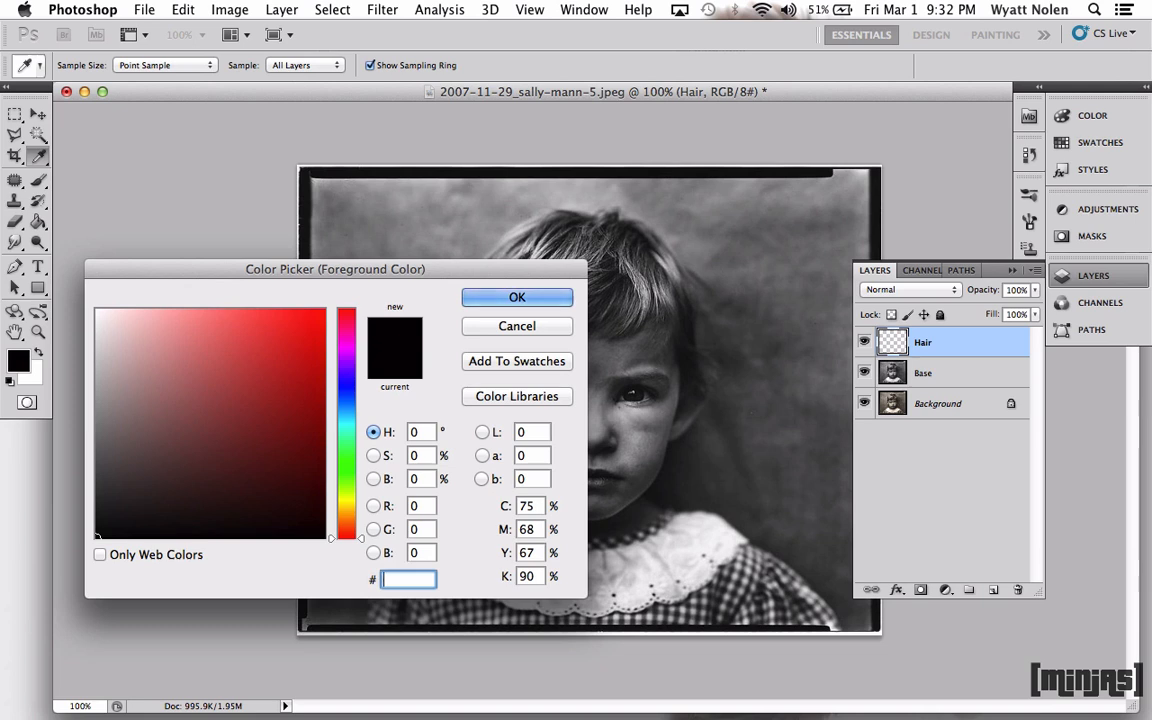
text(807)
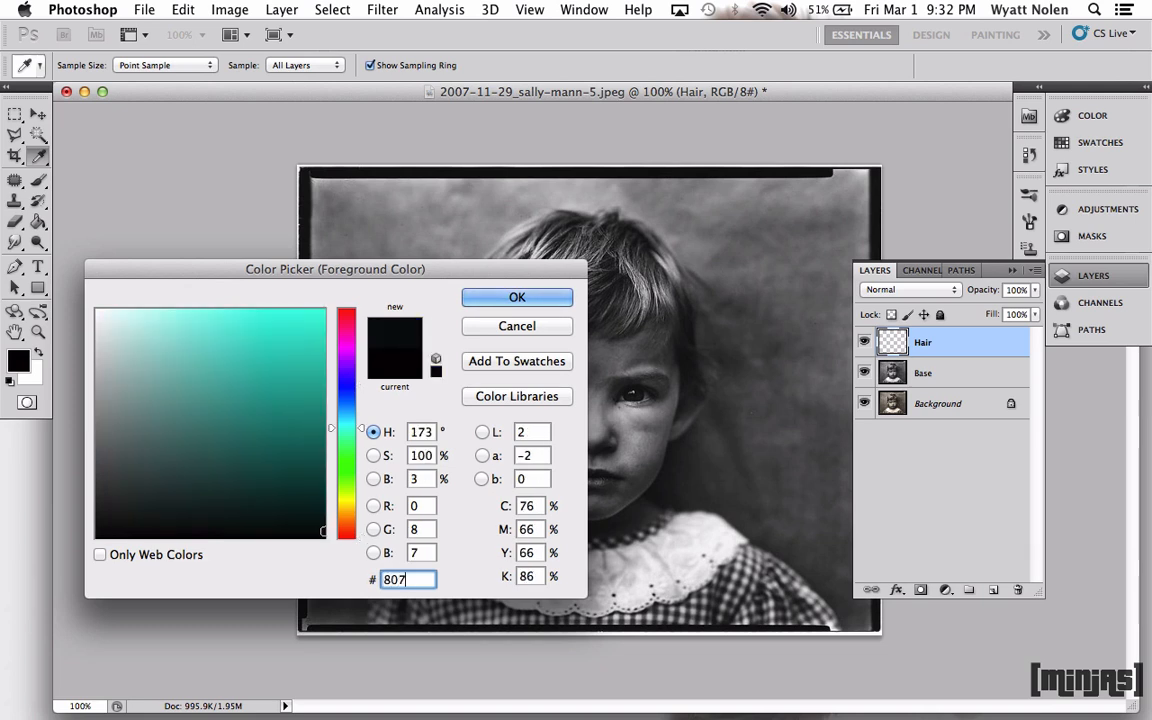
text(853)
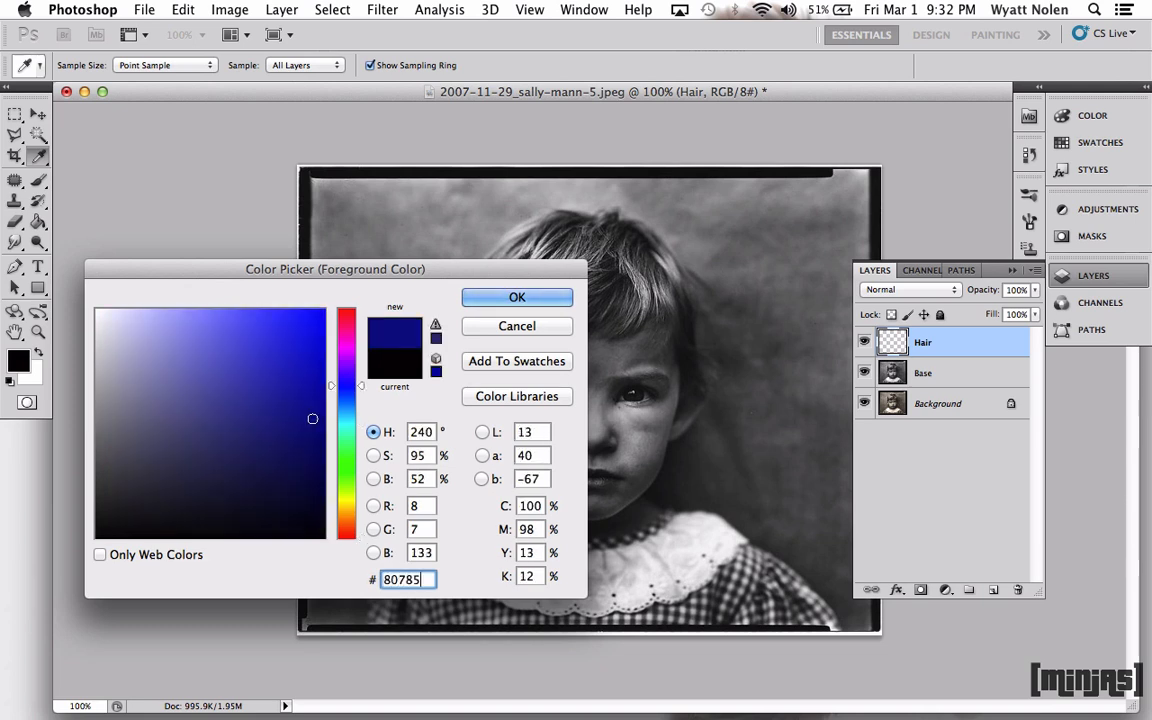
click(518, 298)
key(b)
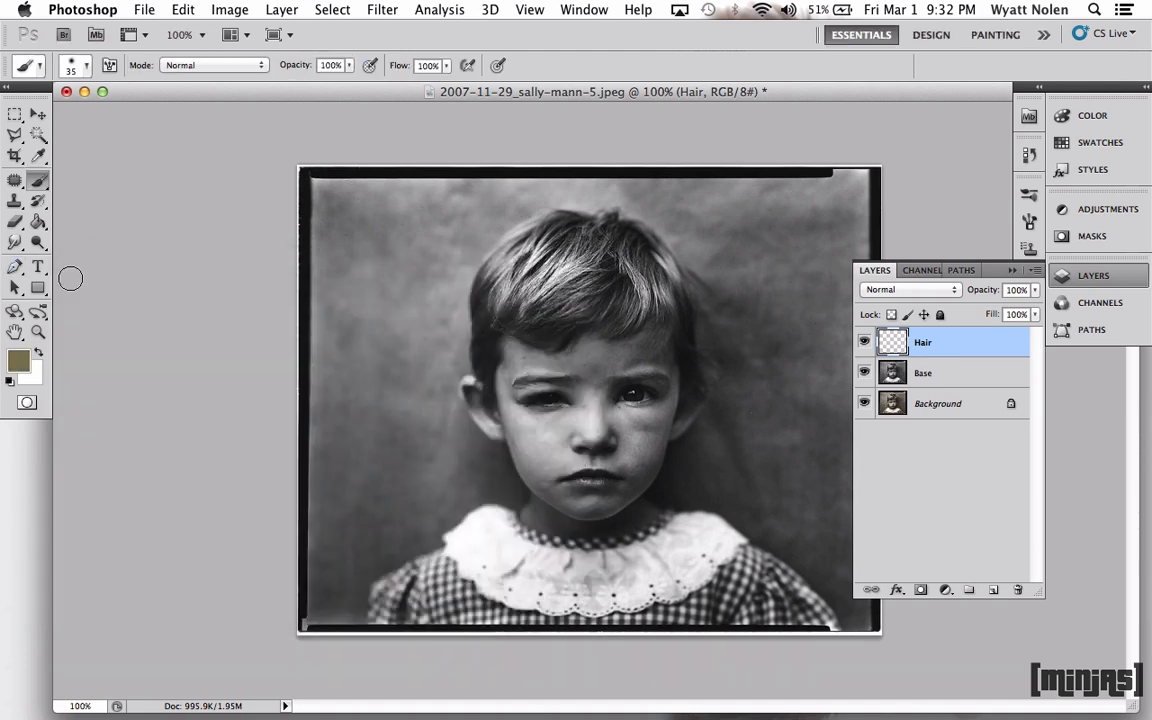
click(38, 220)
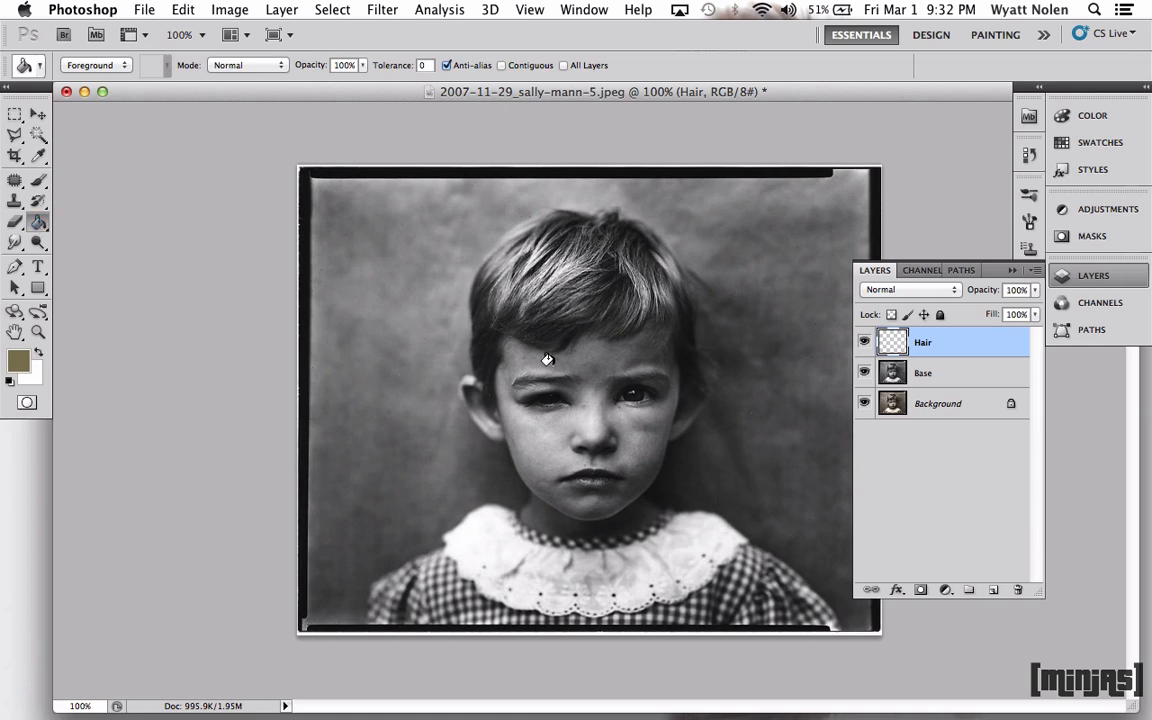
click(497, 323)
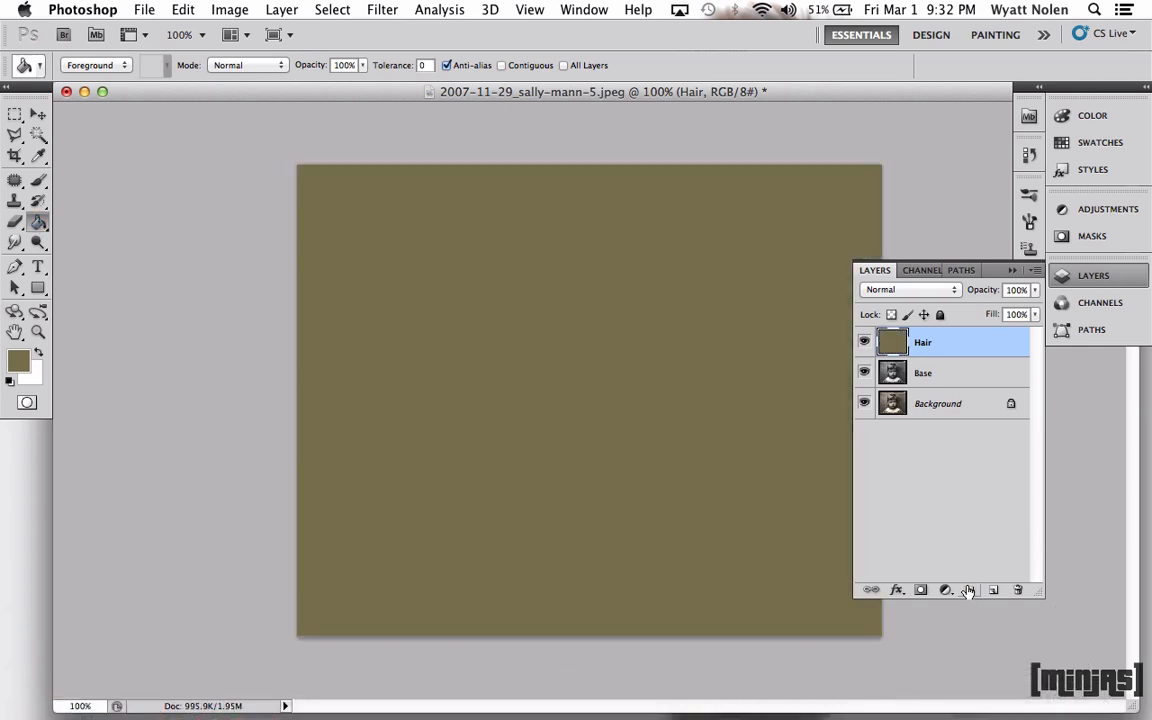
Step: Add a layer mask to the Hair layer and fill the mask with black
click(921, 590)
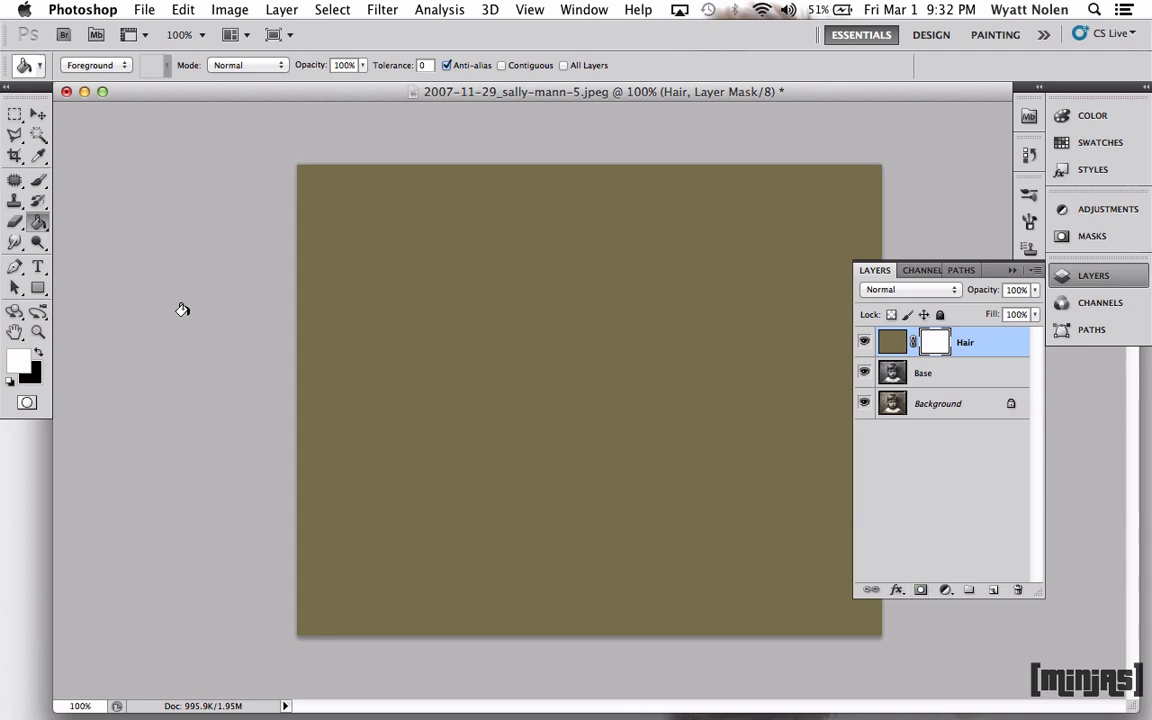
click(39, 354)
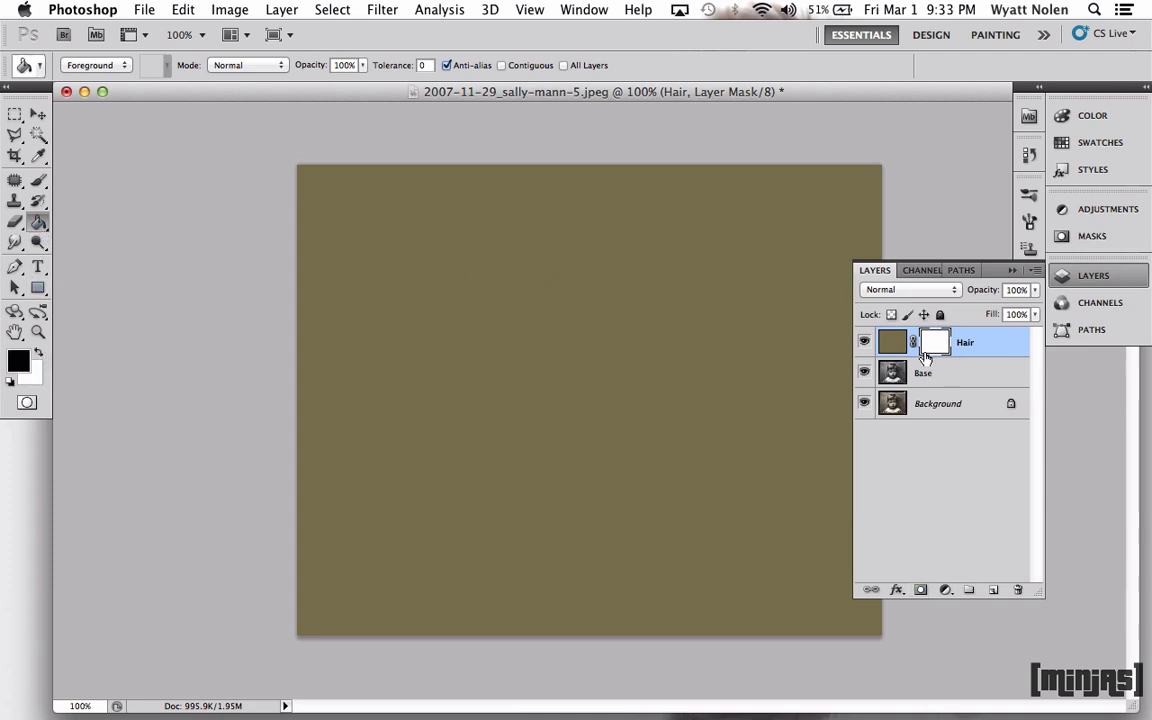
click(615, 351)
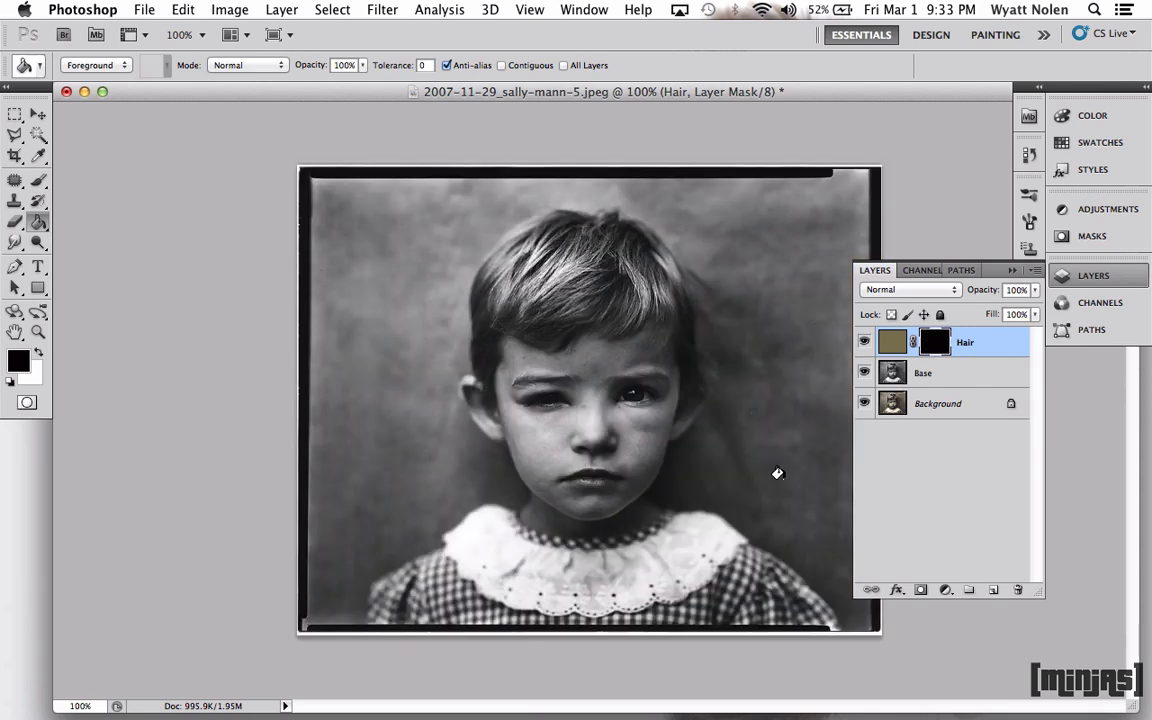
Step: Paint a first white stroke across the hair on the Hair layer's mask with a 35 px brush
click(38, 352)
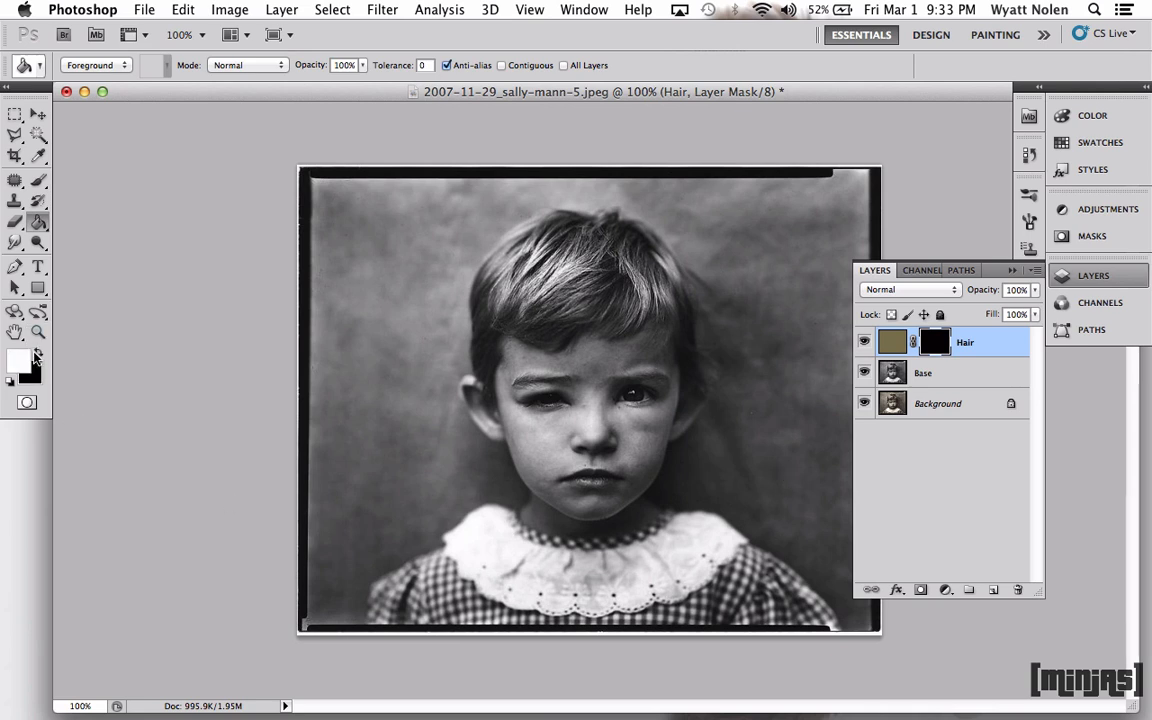
click(37, 182)
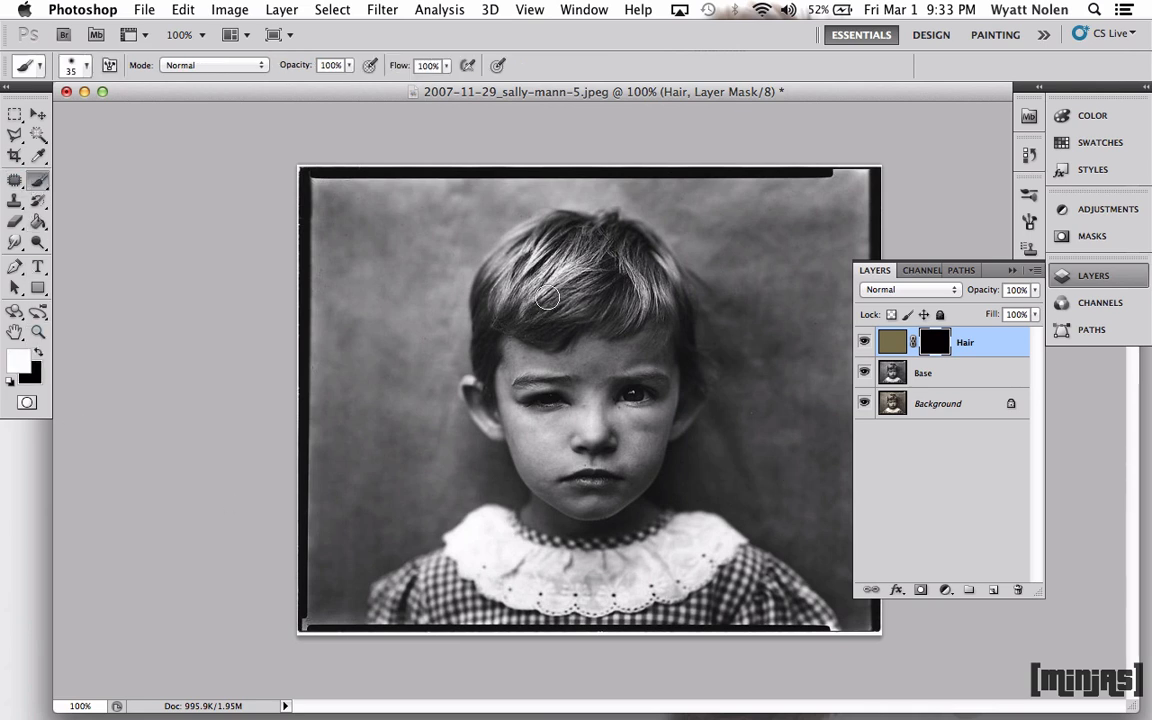
mouse_move(588, 277)
mouse_down()
mouse_move(529, 290)
mouse_move(563, 286)
mouse_move(530, 280)
mouse_move(547, 275)
mouse_move(571, 272)
mouse_move(495, 300)
mouse_up()
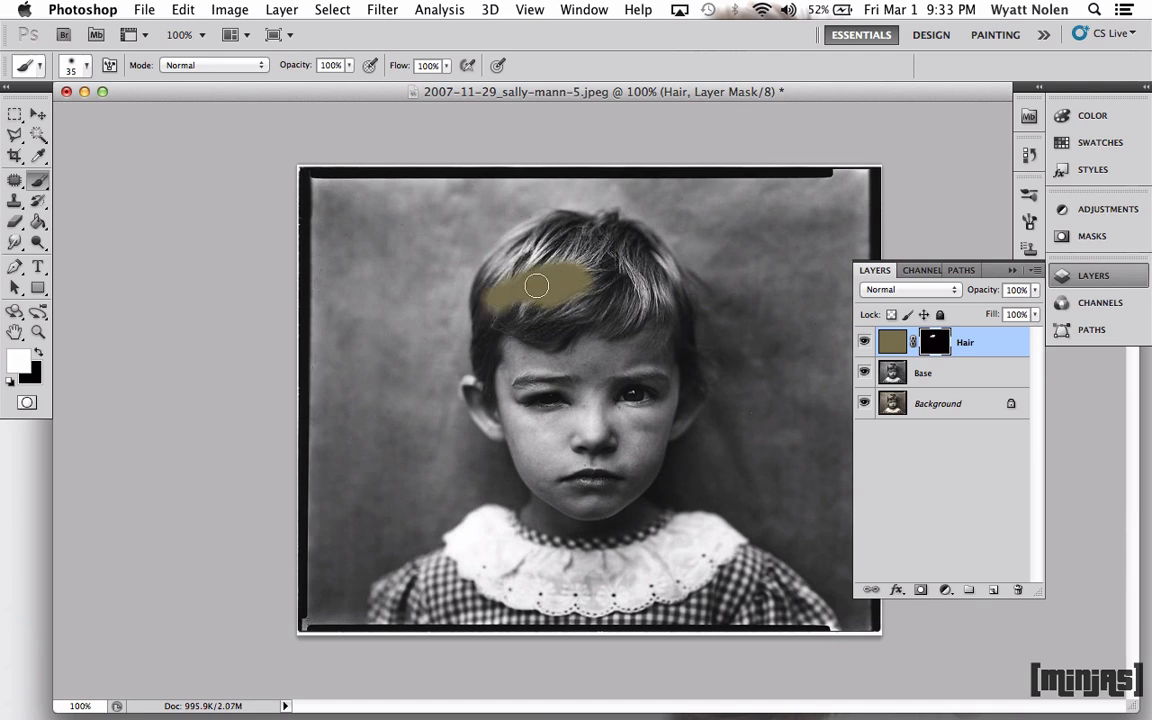
Step: Set the Hair layer's blend mode to Color and paint the rest of the hair white on its mask
click(892, 342)
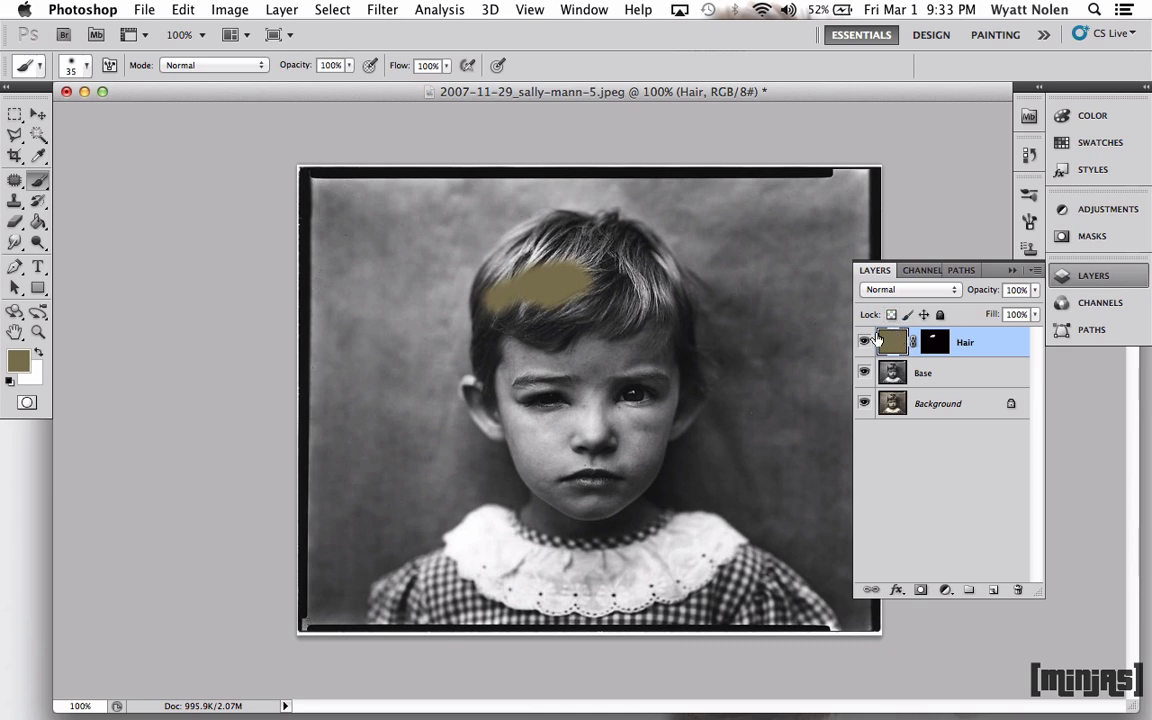
click(910, 289)
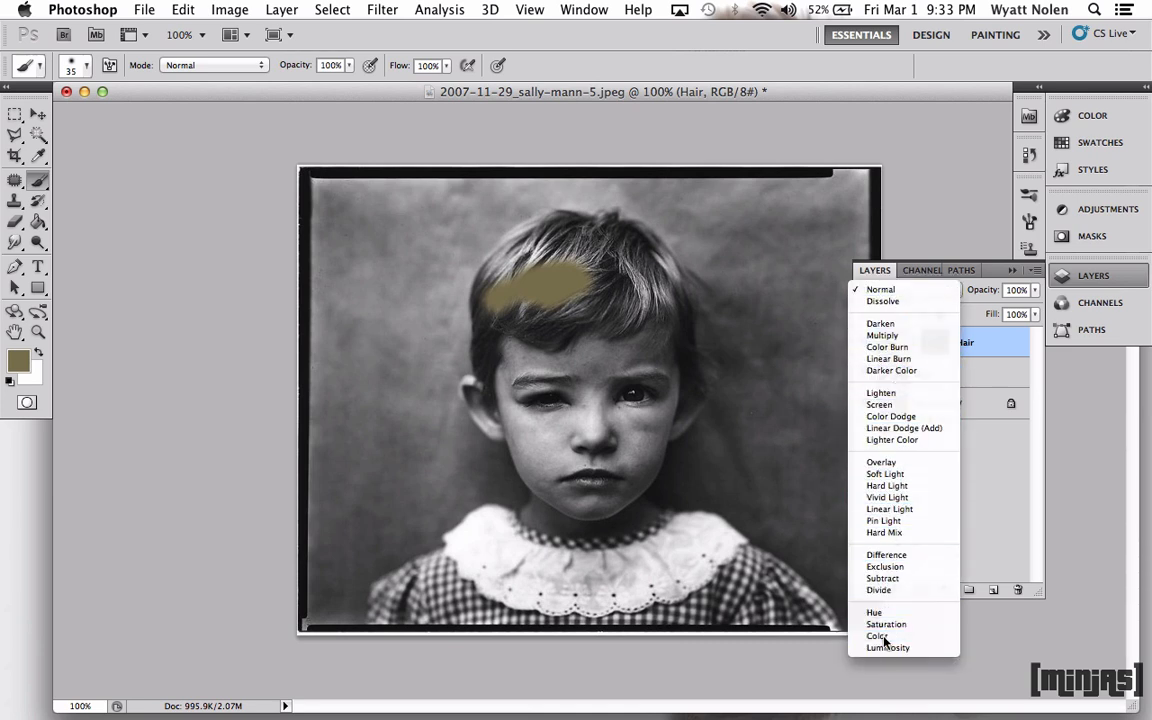
click(880, 636)
click(934, 342)
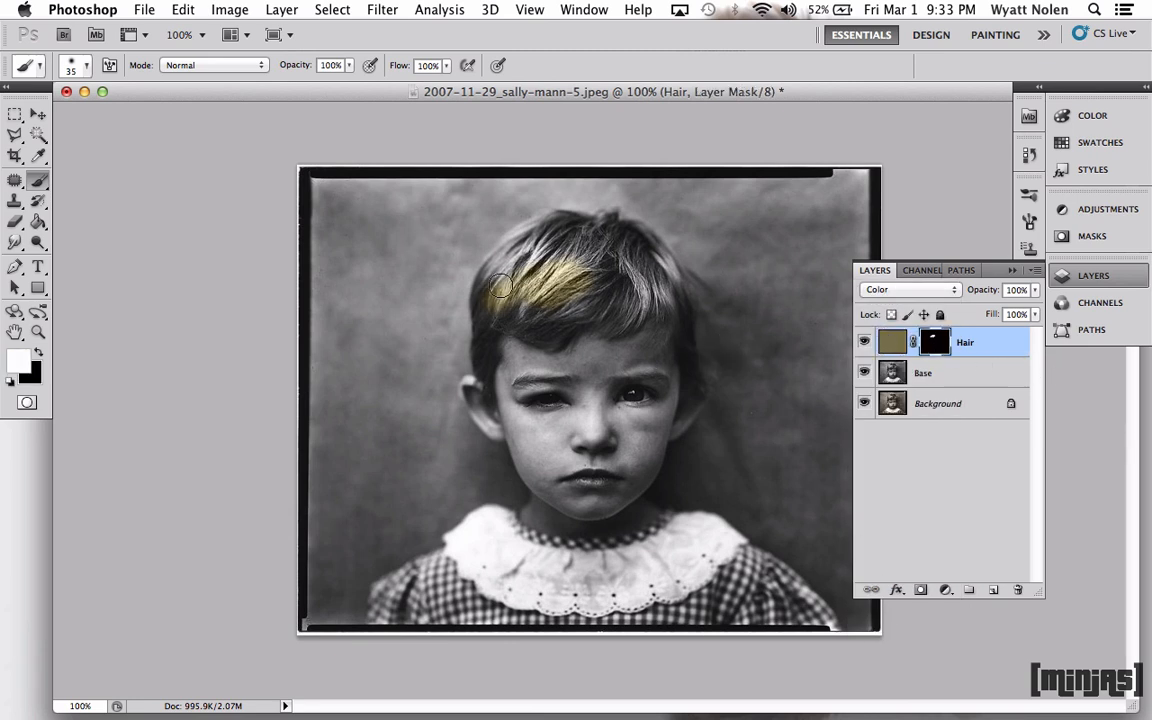
mouse_move(487, 289)
mouse_down()
mouse_move(502, 270)
mouse_move(539, 255)
mouse_move(531, 268)
mouse_move(571, 262)
mouse_move(539, 257)
mouse_move(585, 251)
mouse_up()
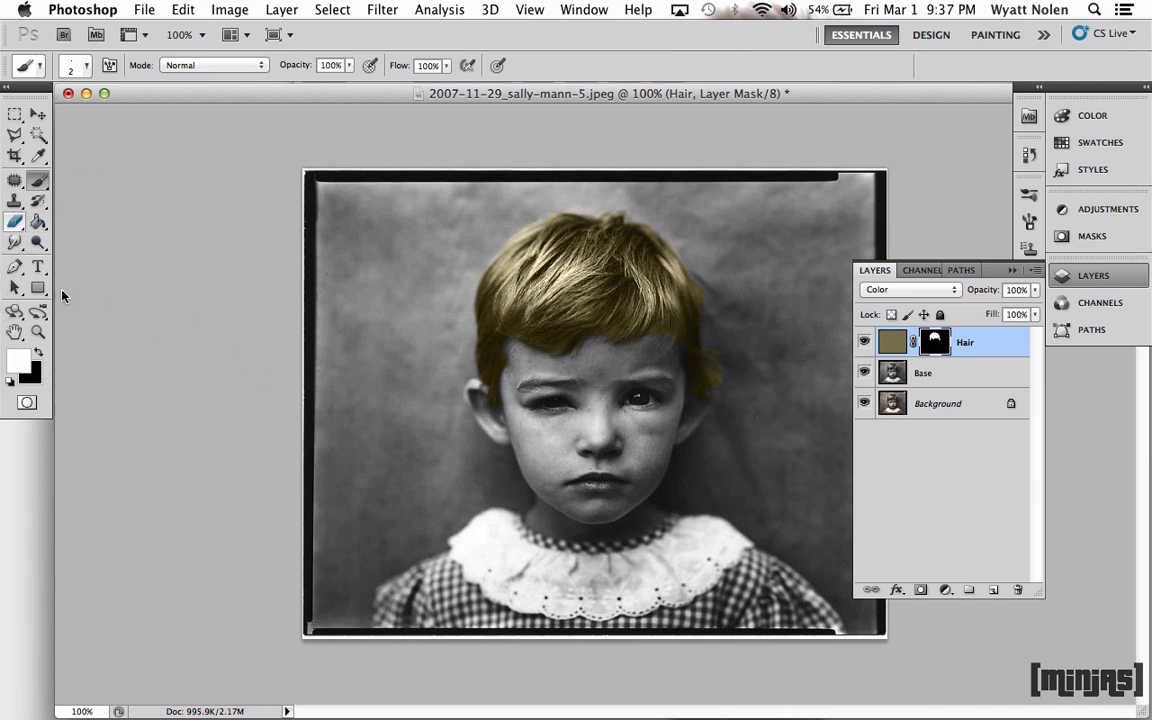
Step: Clean the colour spill beside the hair above the ear with a 15 px black brush at 55% opacity, and restore the brush opacity to 100%
click(38, 354)
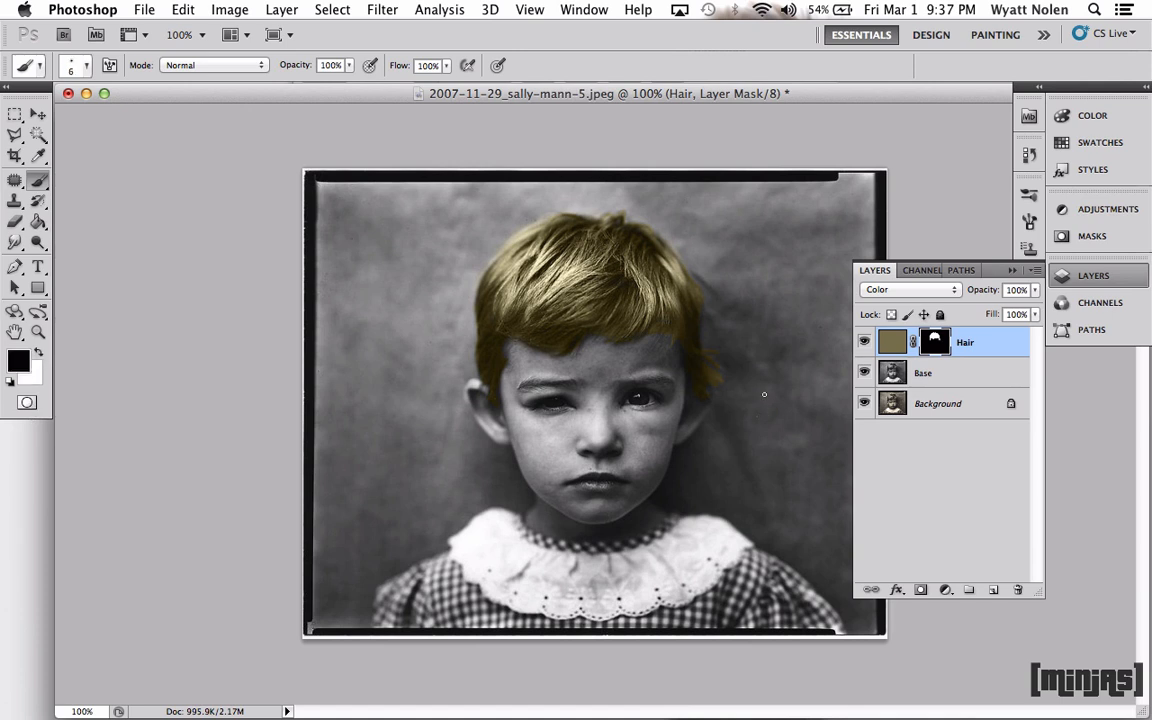
key(bracketright)
key(bracketright)
key(super+z)
click(350, 66)
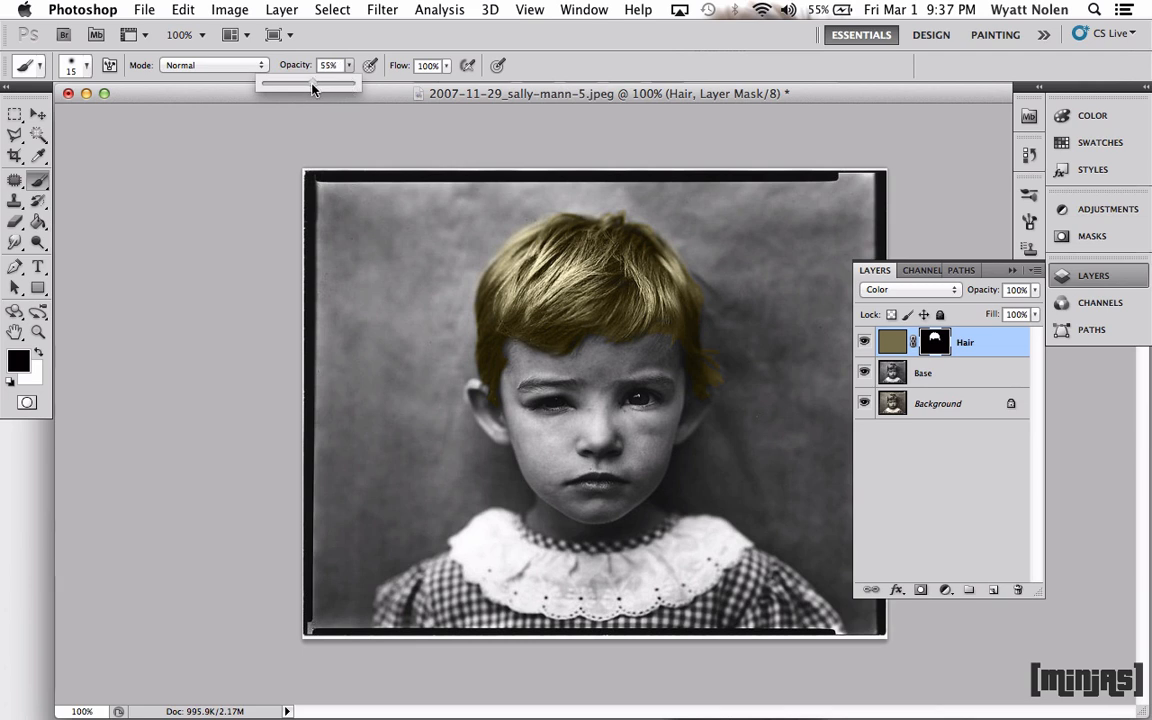
mouse_move(721, 390)
mouse_down()
mouse_move(709, 365)
mouse_move(721, 402)
mouse_move(713, 359)
mouse_move(713, 404)
mouse_move(713, 390)
mouse_up()
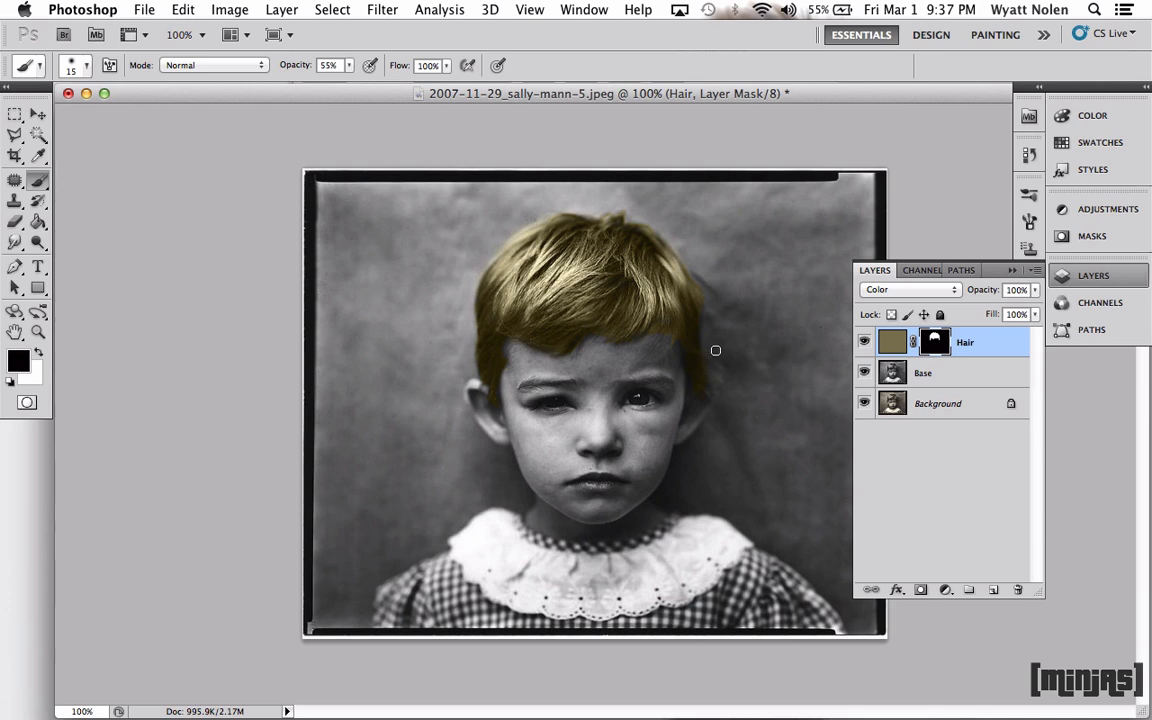
mouse_move(712, 396)
mouse_down()
mouse_move(710, 349)
mouse_move(705, 393)
mouse_up()
click(349, 66)
drag(353, 84, 494, 86)
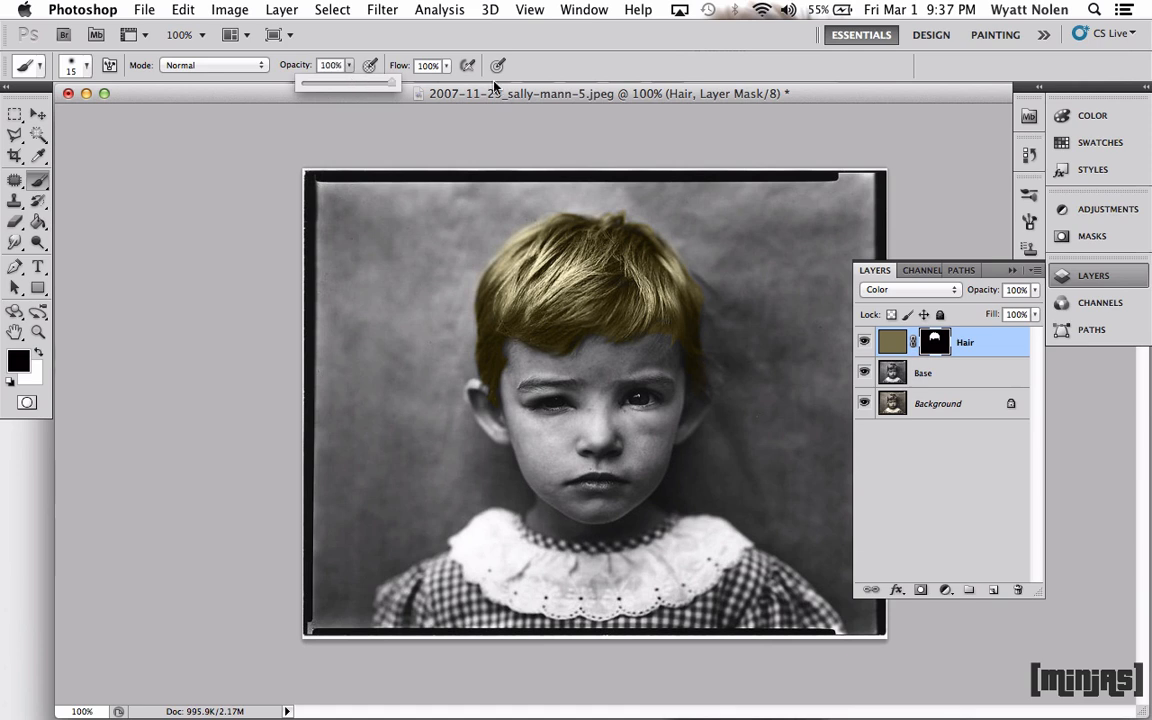
Step: Set the Hair layer's opacity to 75%
click(892, 342)
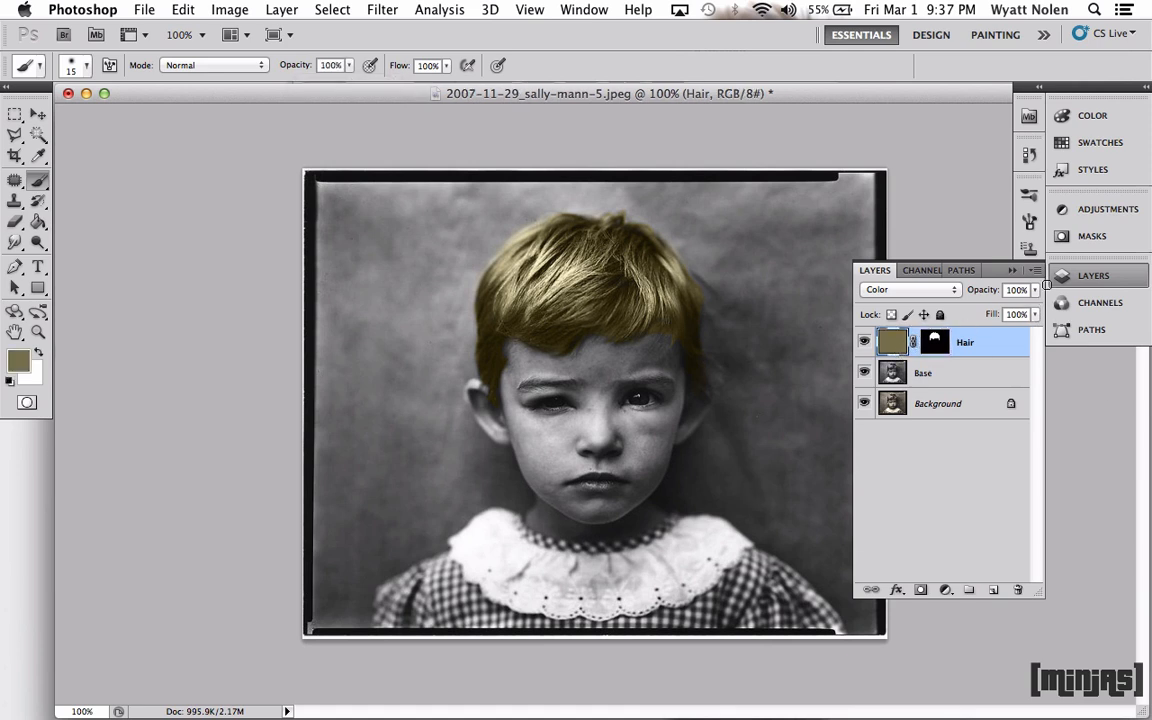
click(1035, 290)
drag(1031, 312, 1012, 317)
text(75)
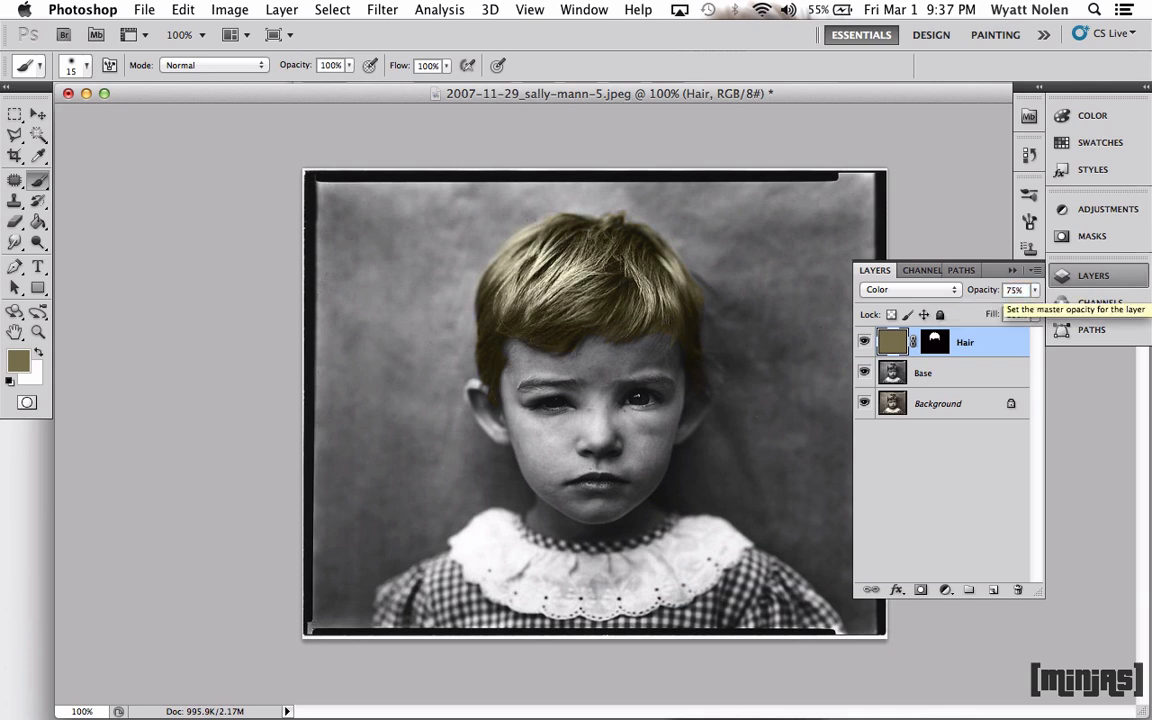
key(Return)
Step: Try a 9 px white brush at 56% opacity on the Hair mask and reset the brush opacity to 100%
key(x)
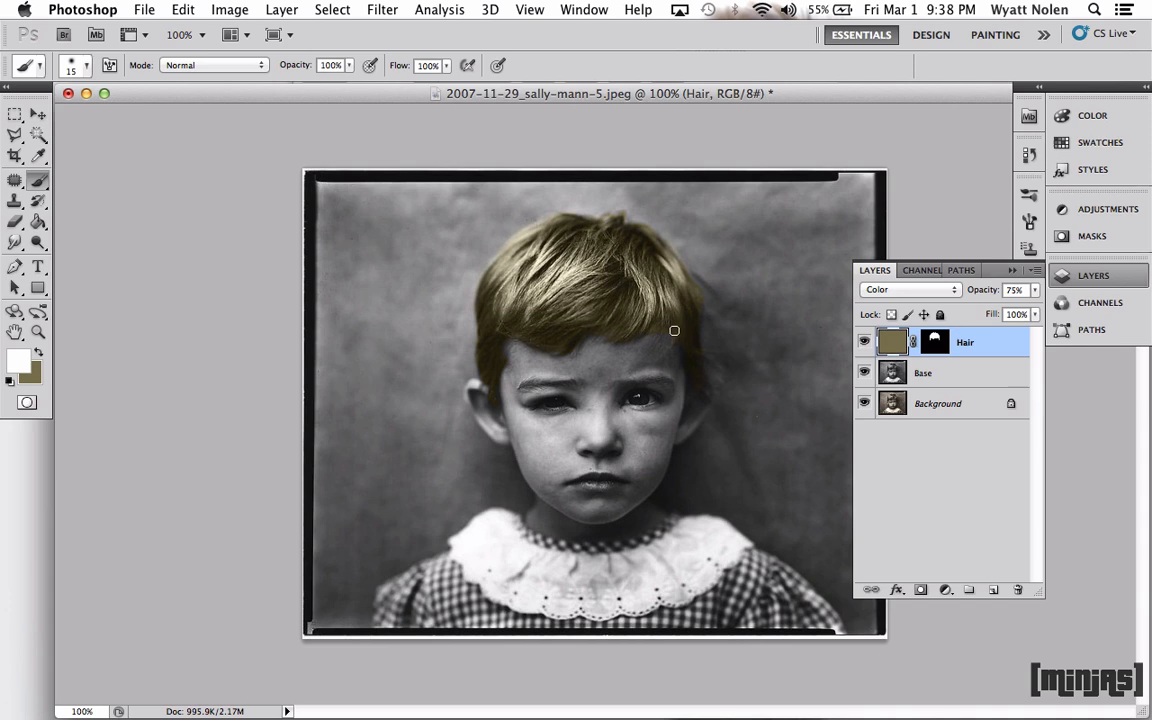
click(938, 351)
key(x)
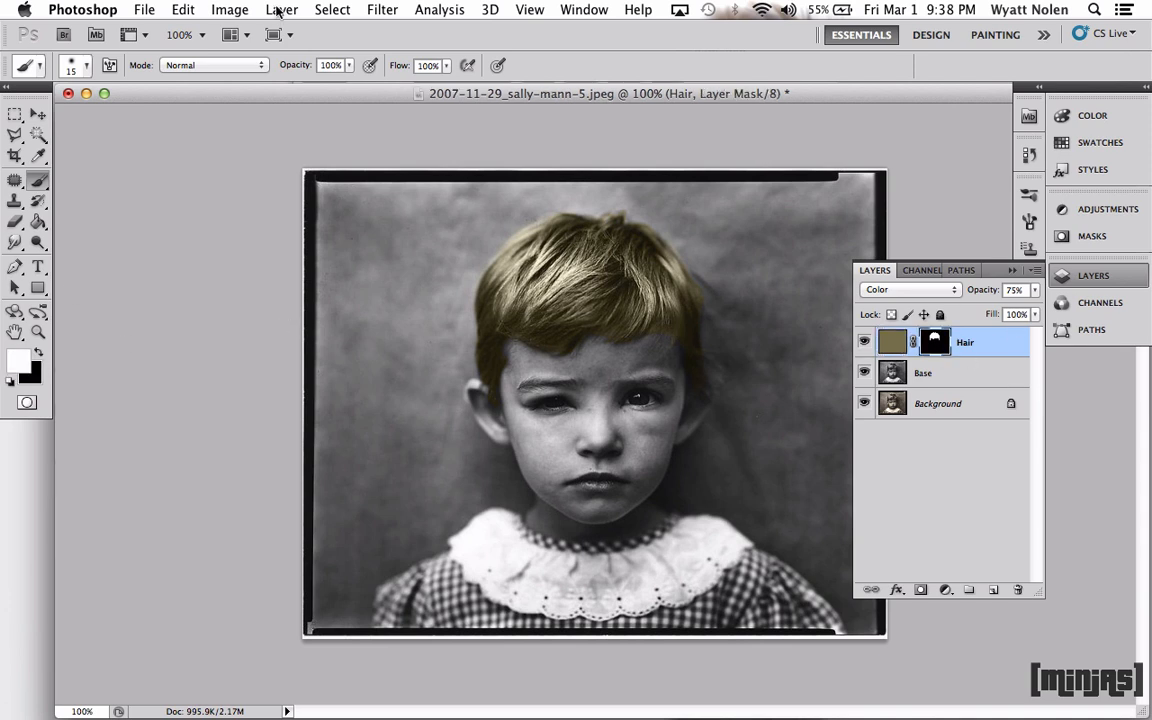
click(350, 66)
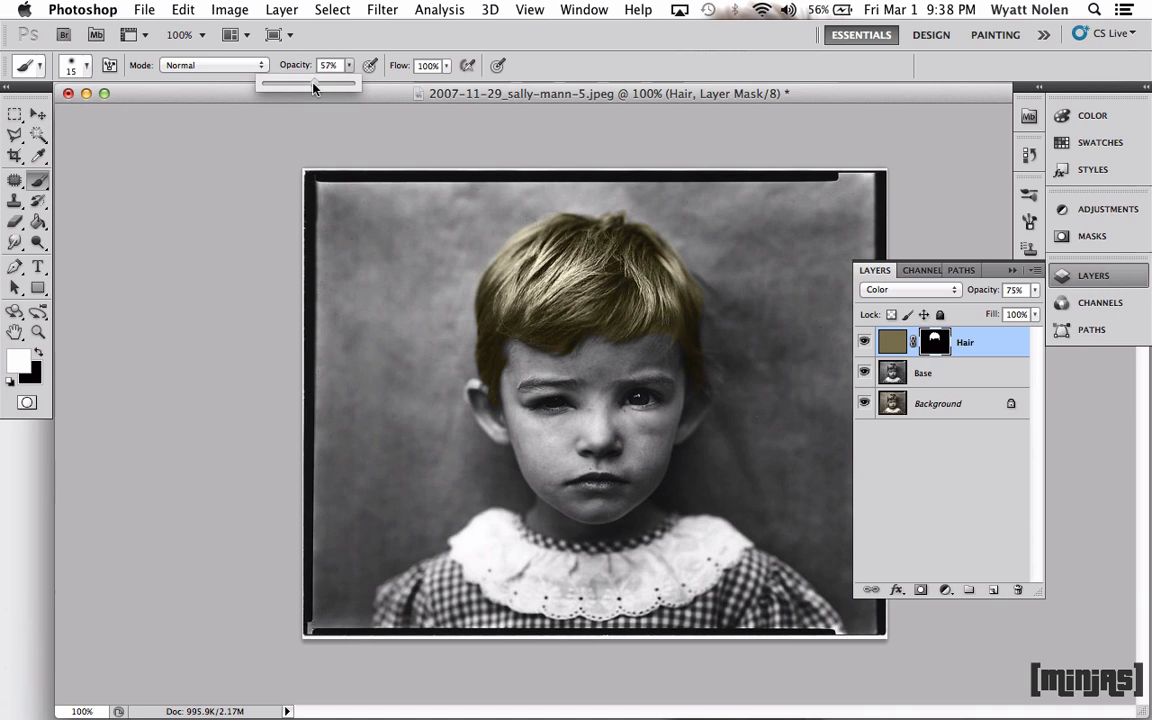
drag(315, 88, 314, 88)
key(bracketleft)
key(bracketleft)
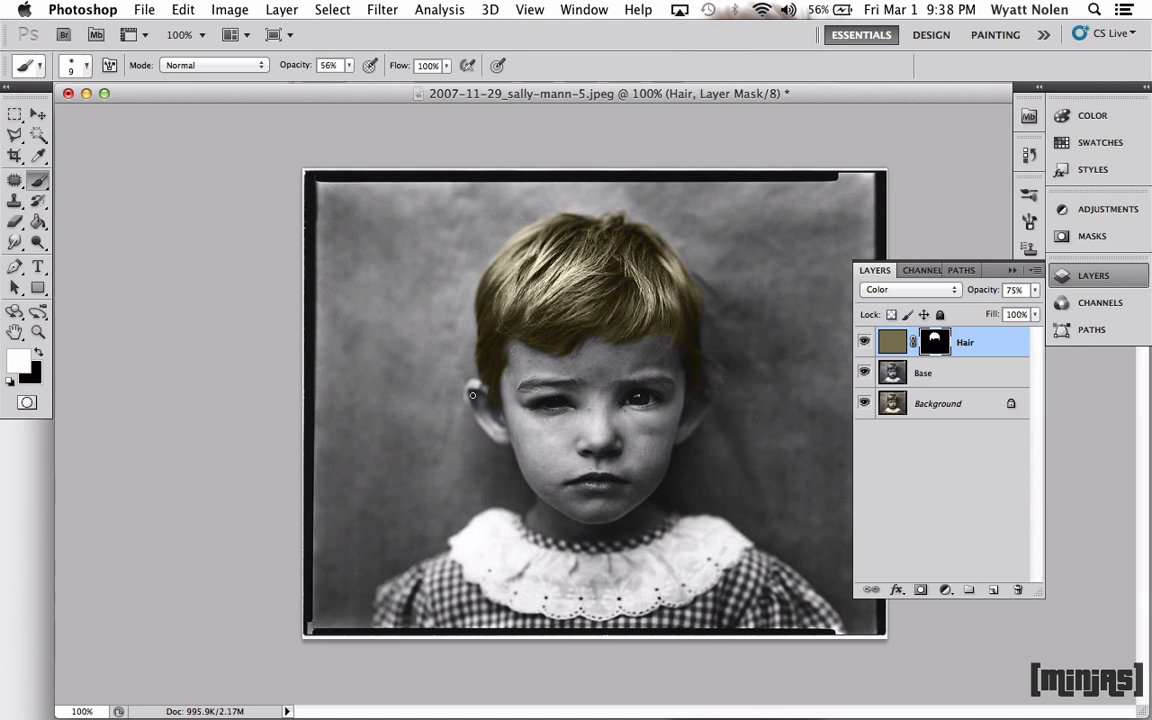
click(349, 65)
drag(351, 80, 400, 83)
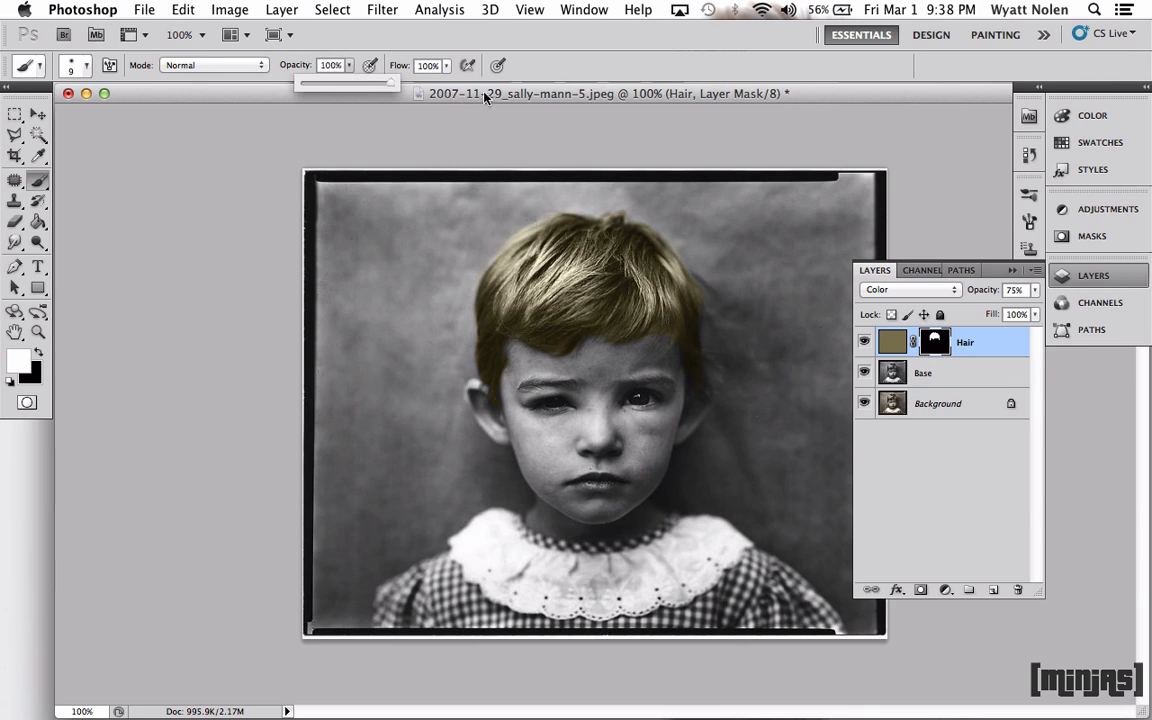
Step: Create a new empty layer named "Skin" above the Hair layer
click(1005, 343)
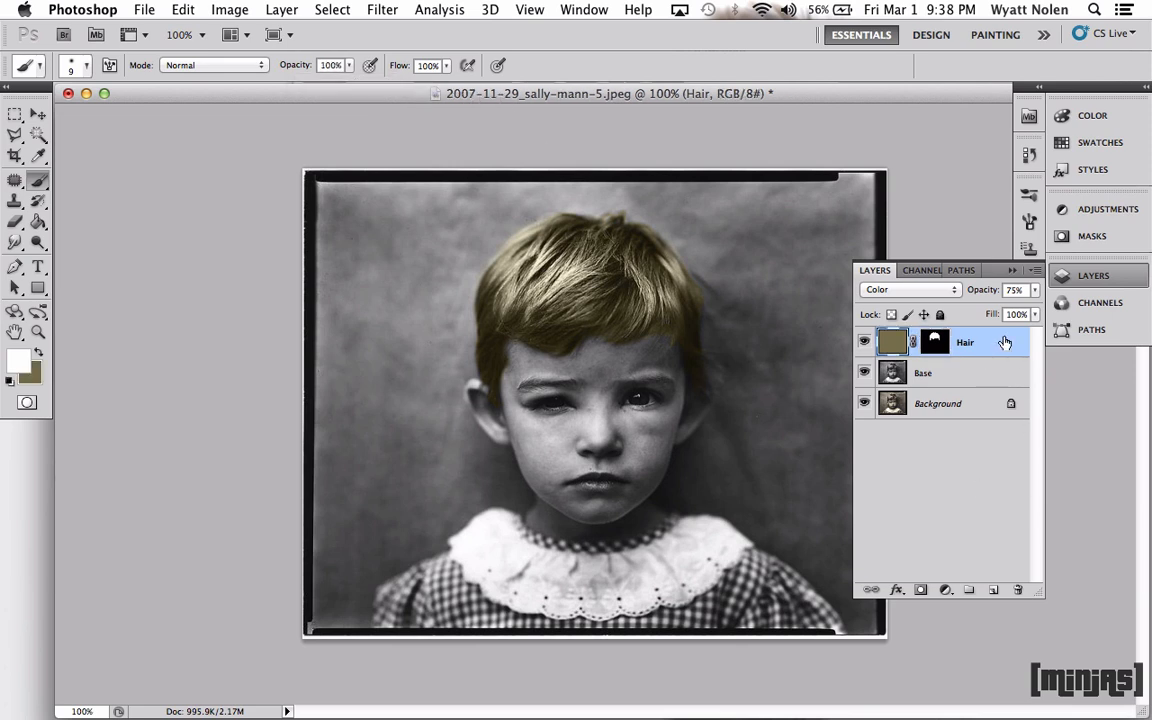
key(super+shift+n)
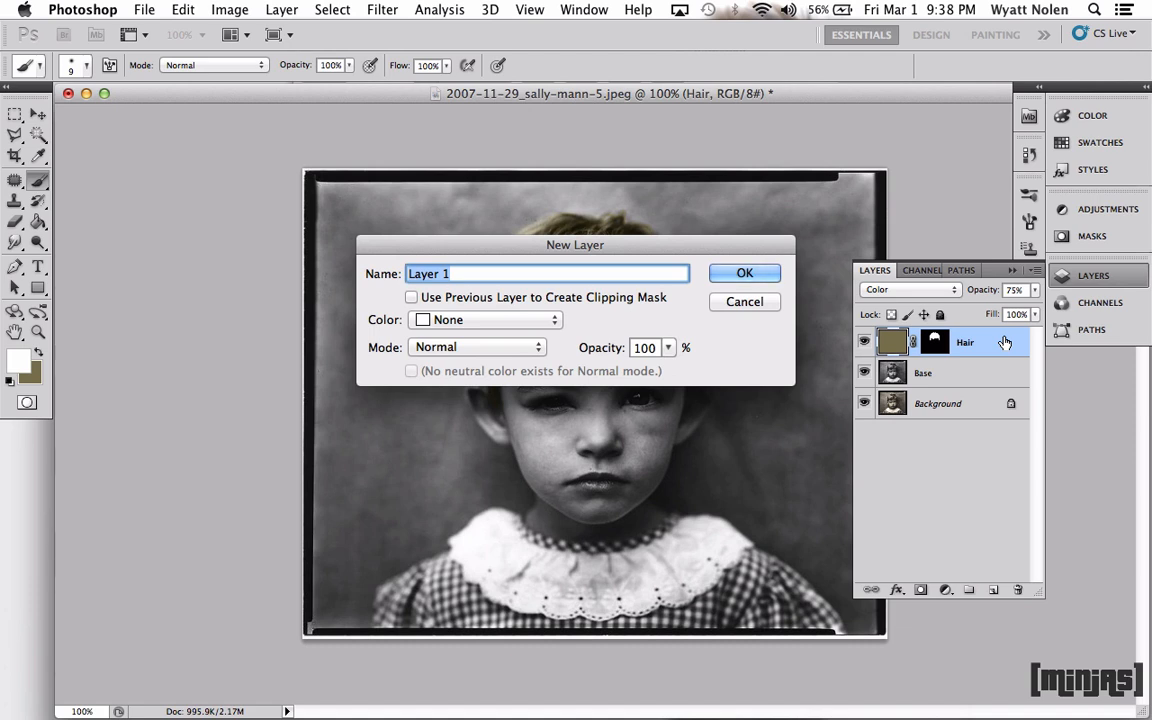
text(Skin)
key(Return)
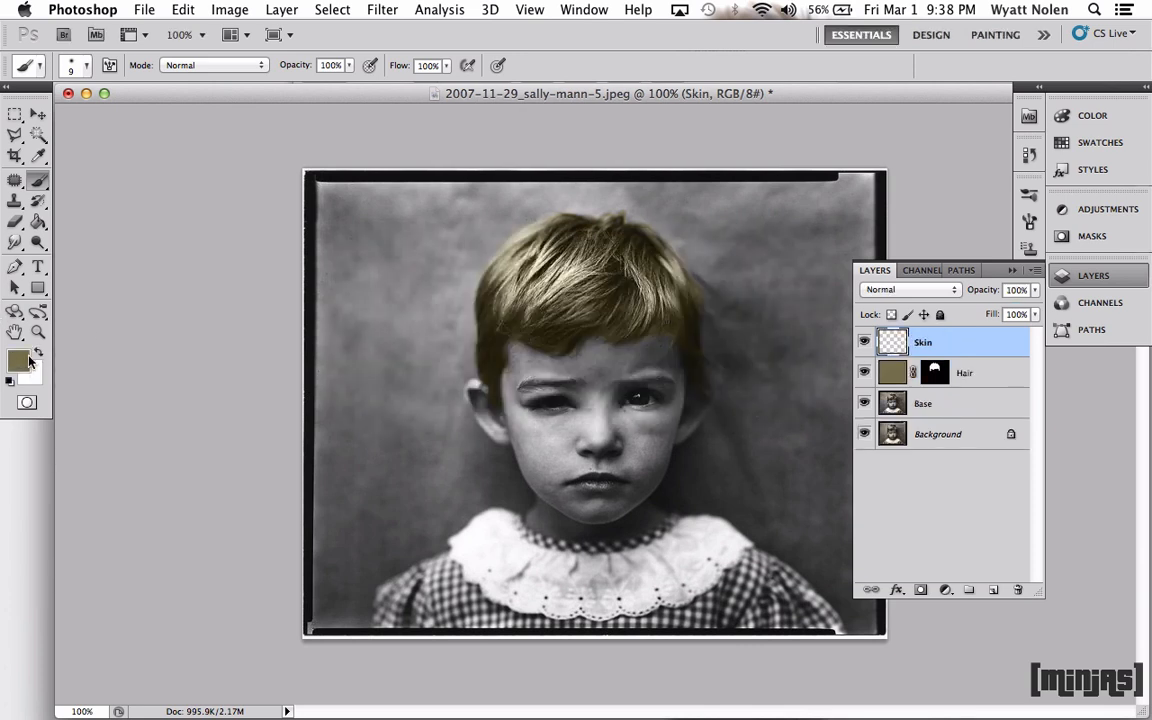
Step: Set the foreground colour to hex c0a585 and fill the Skin layer with it
click(20, 361)
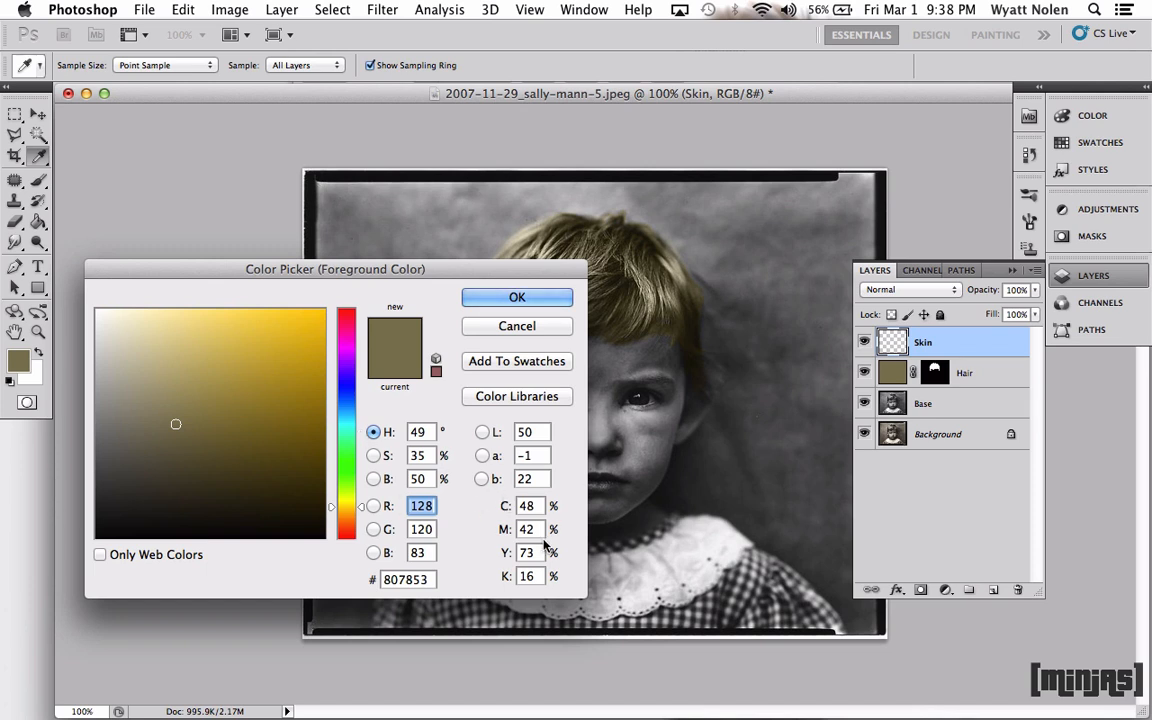
drag(431, 580, 322, 579)
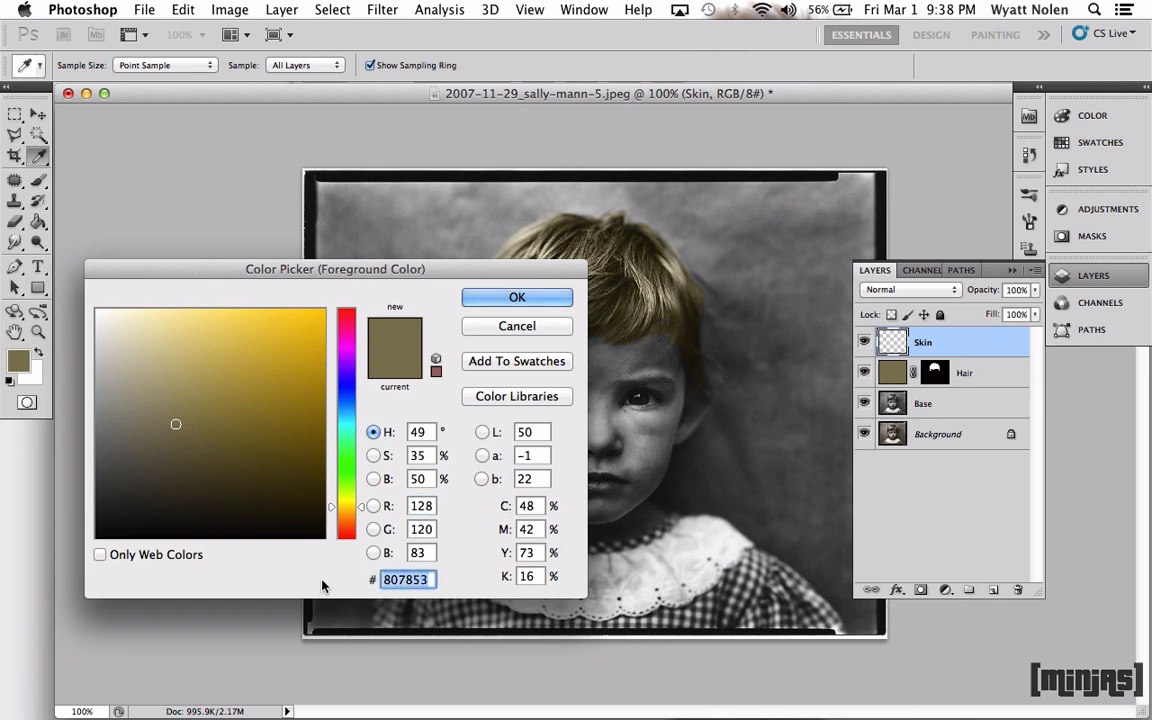
text(c0)
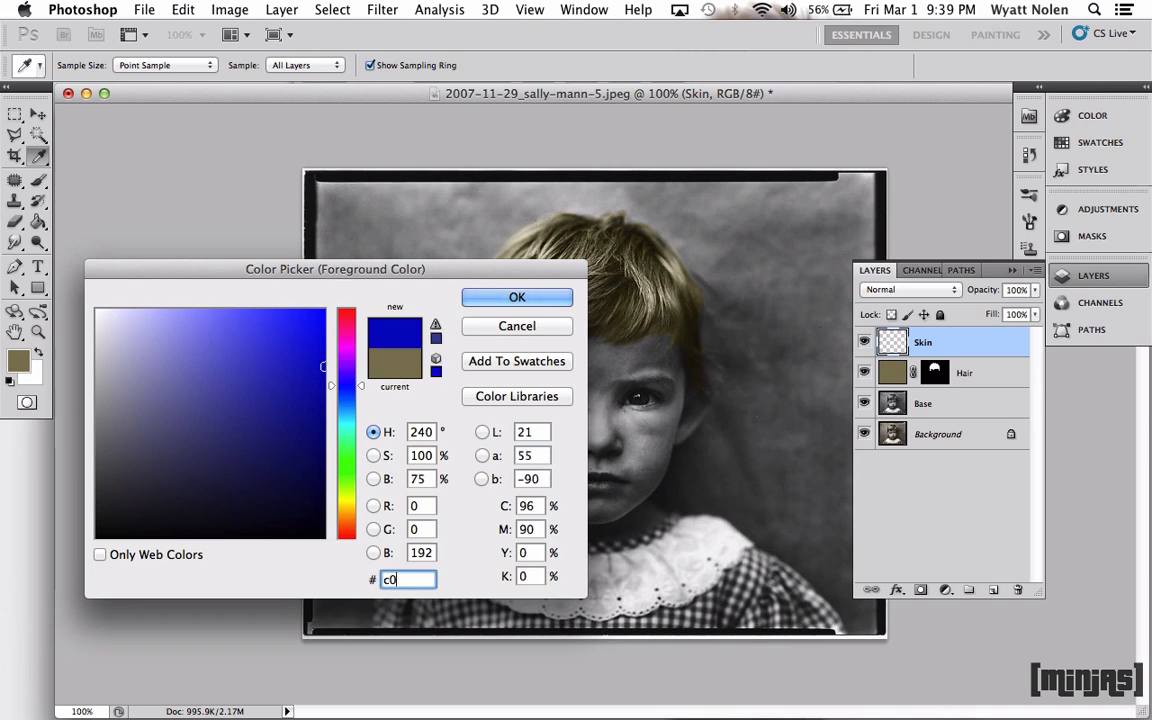
text(a585)
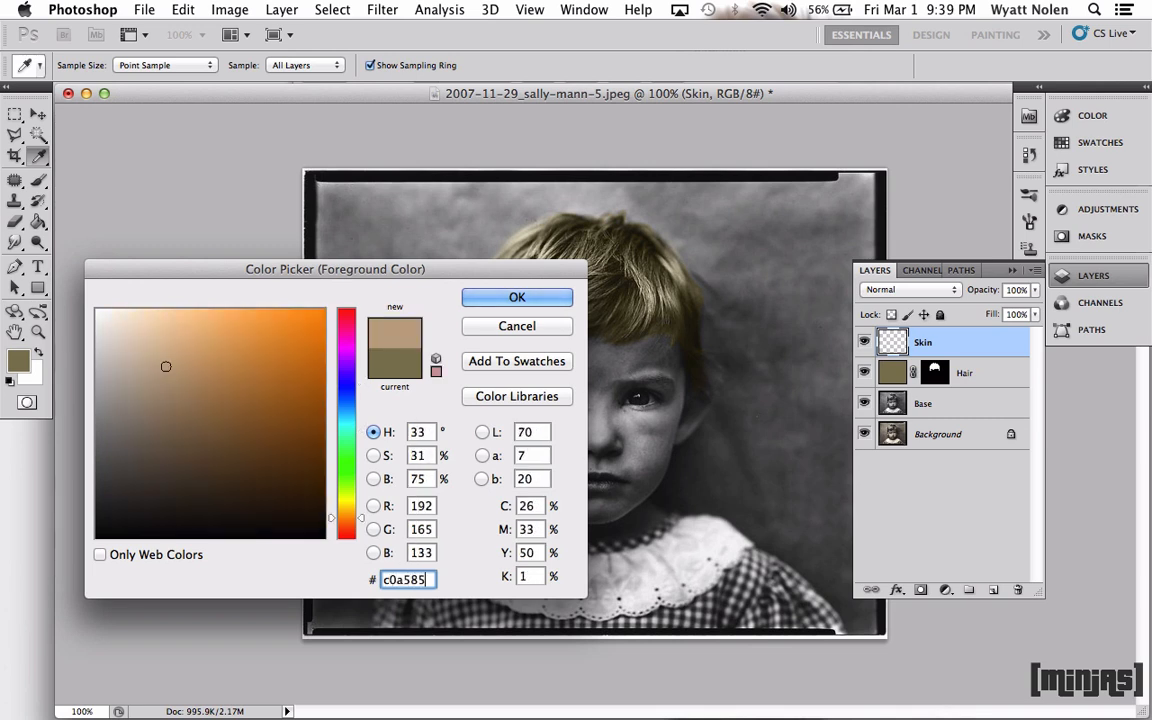
click(500, 294)
key(b)
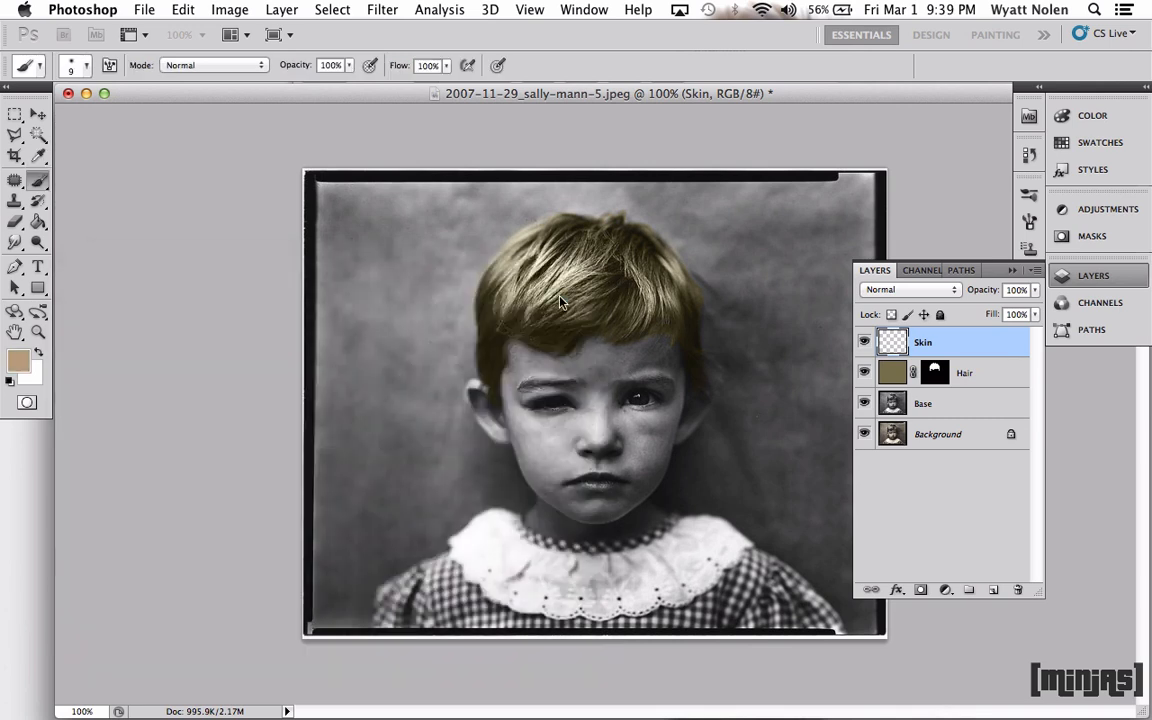
click(38, 221)
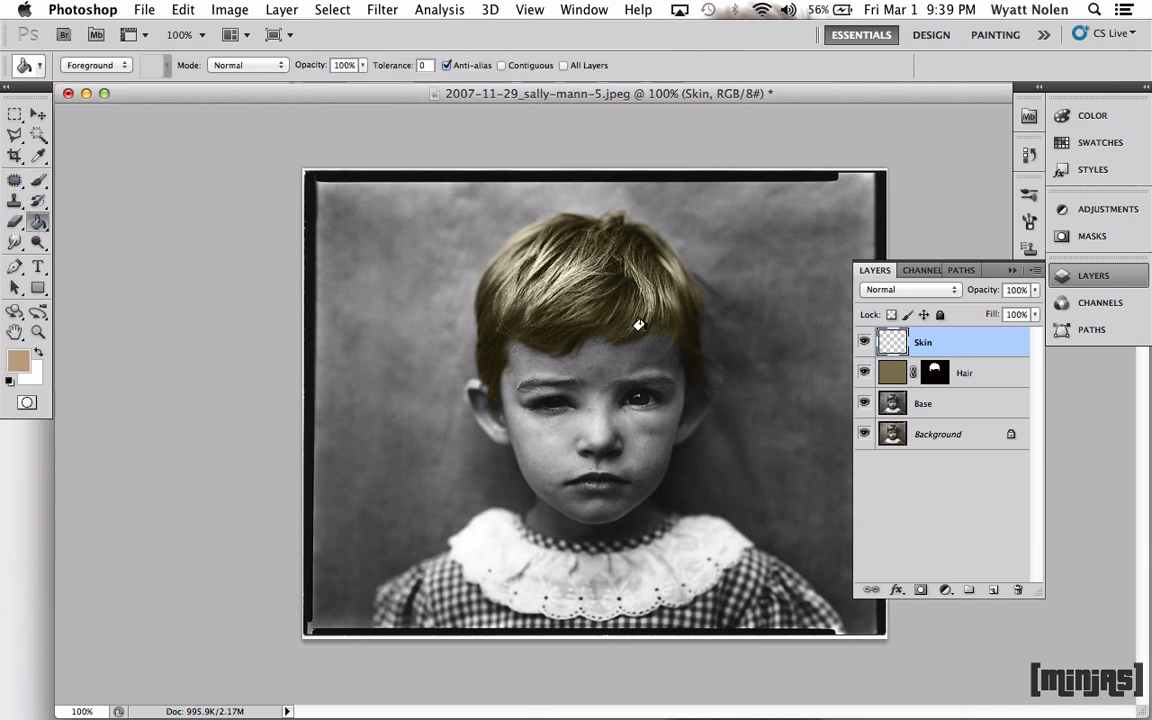
click(523, 313)
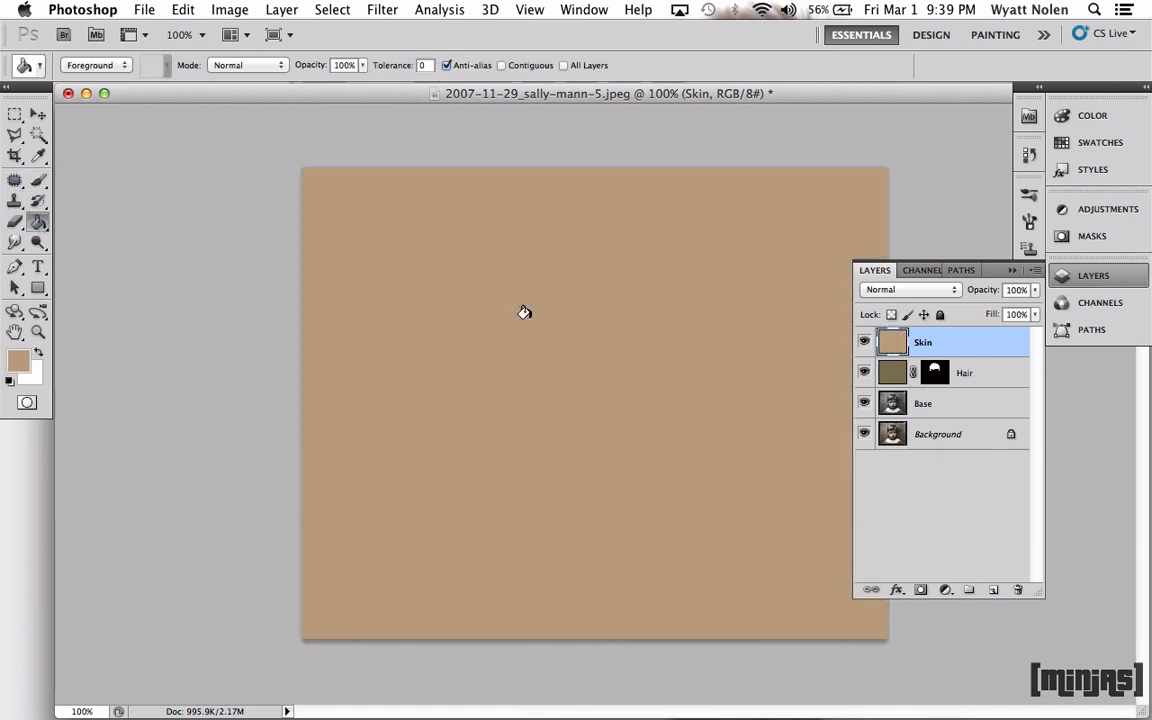
Step: Add a layer mask to the Skin layer and fill the mask with black
click(921, 590)
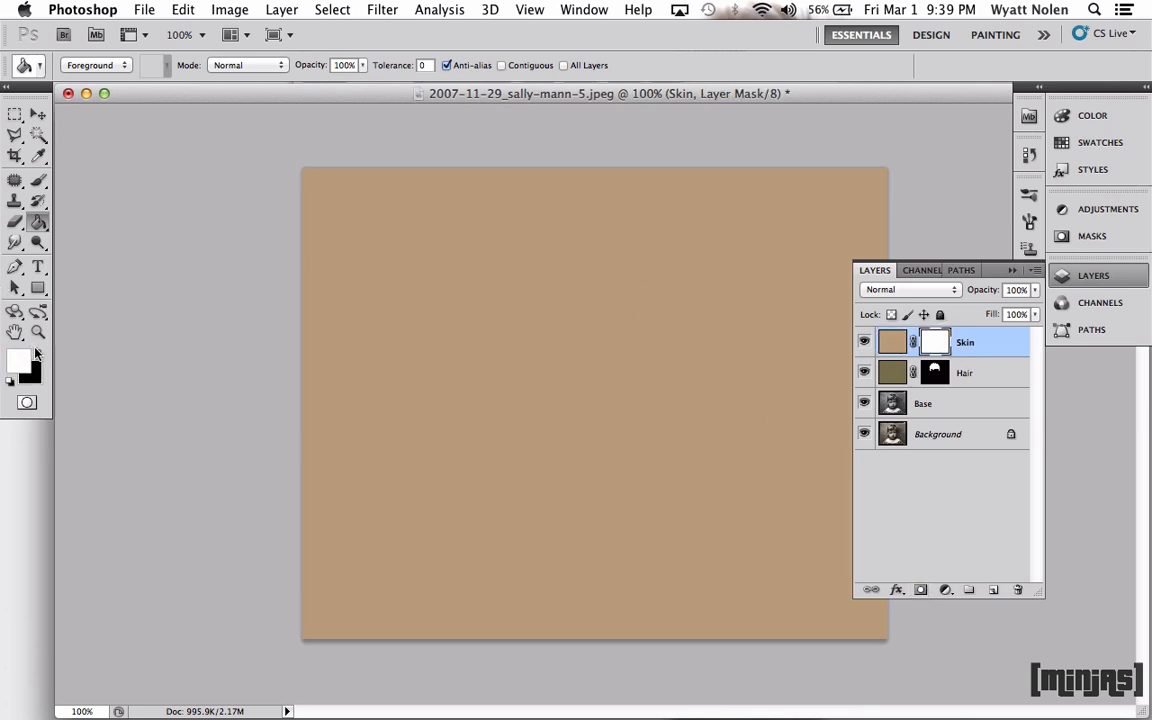
key(x)
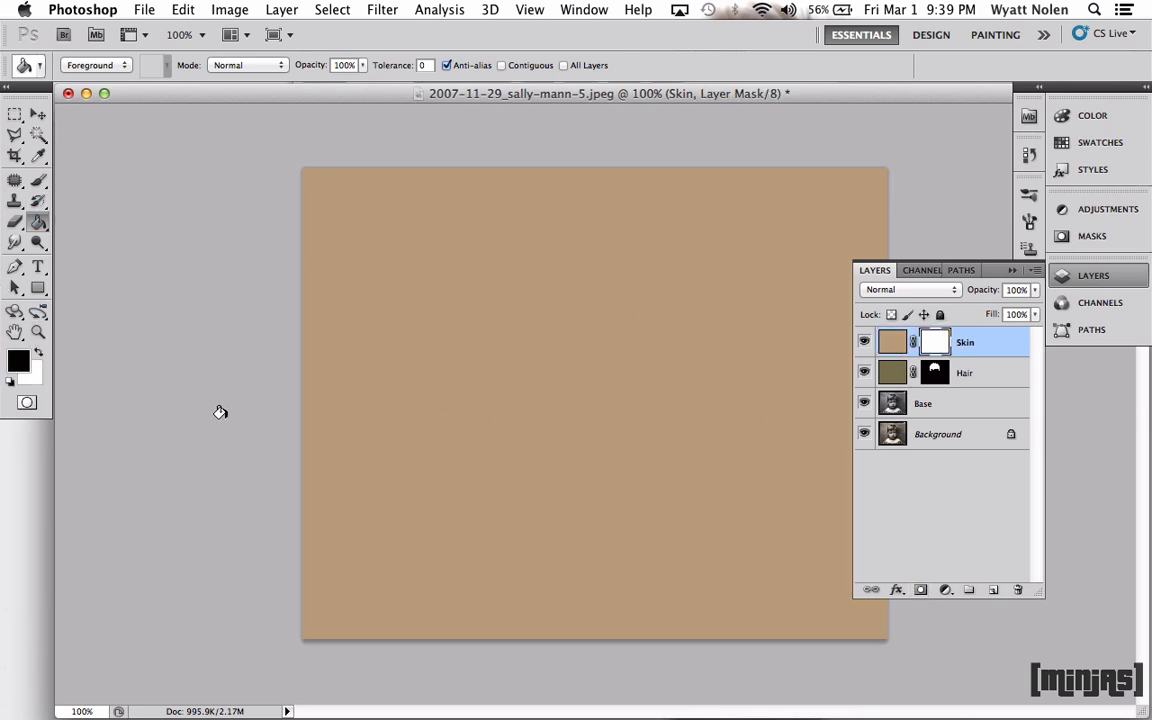
click(621, 341)
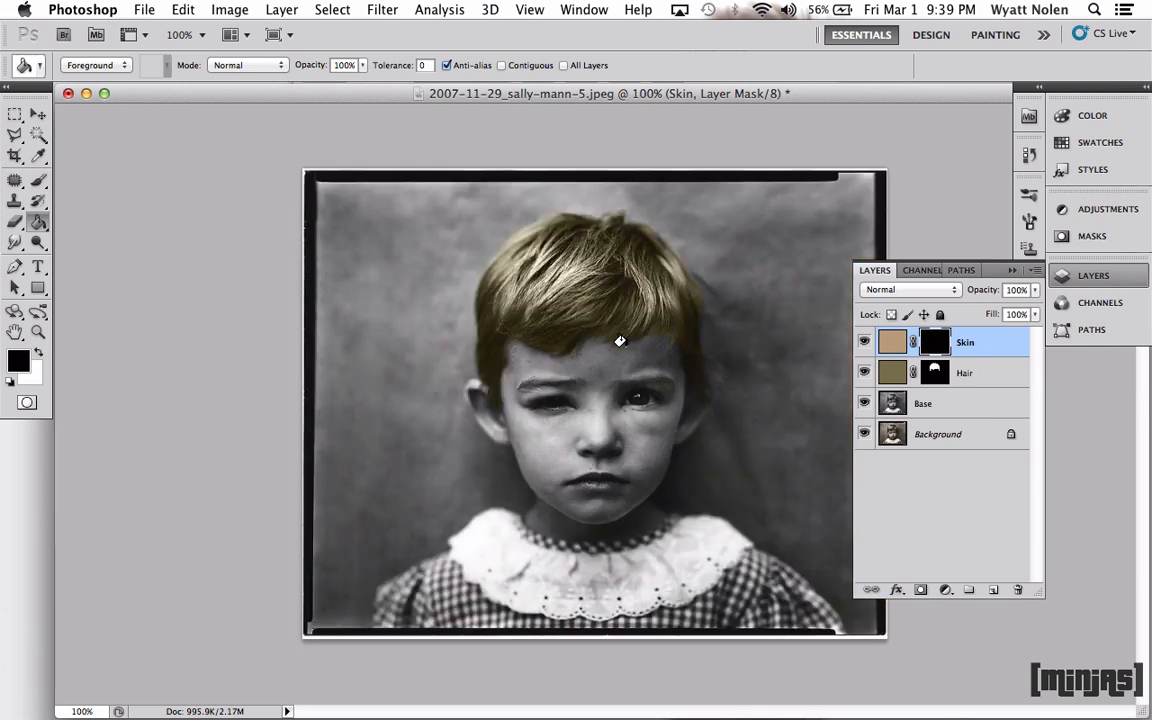
Step: Set up a 25 px white brush, try a stroke along the temple on the Skin mask and undo the stroke
click(37, 352)
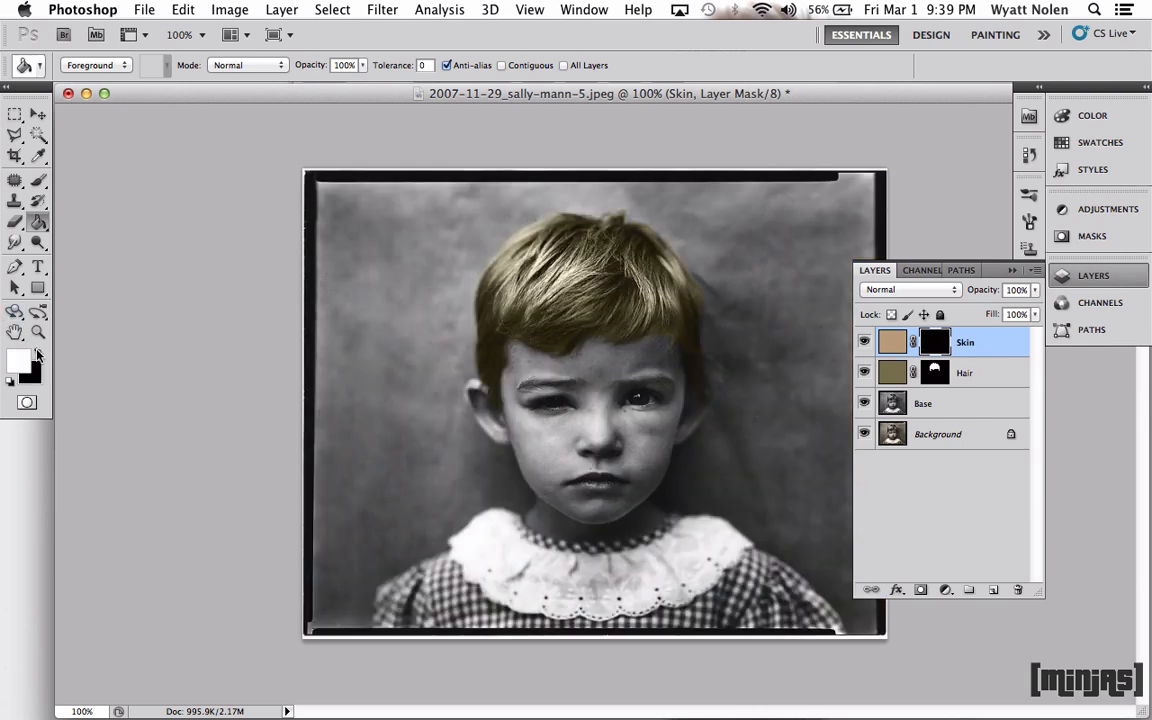
click(38, 180)
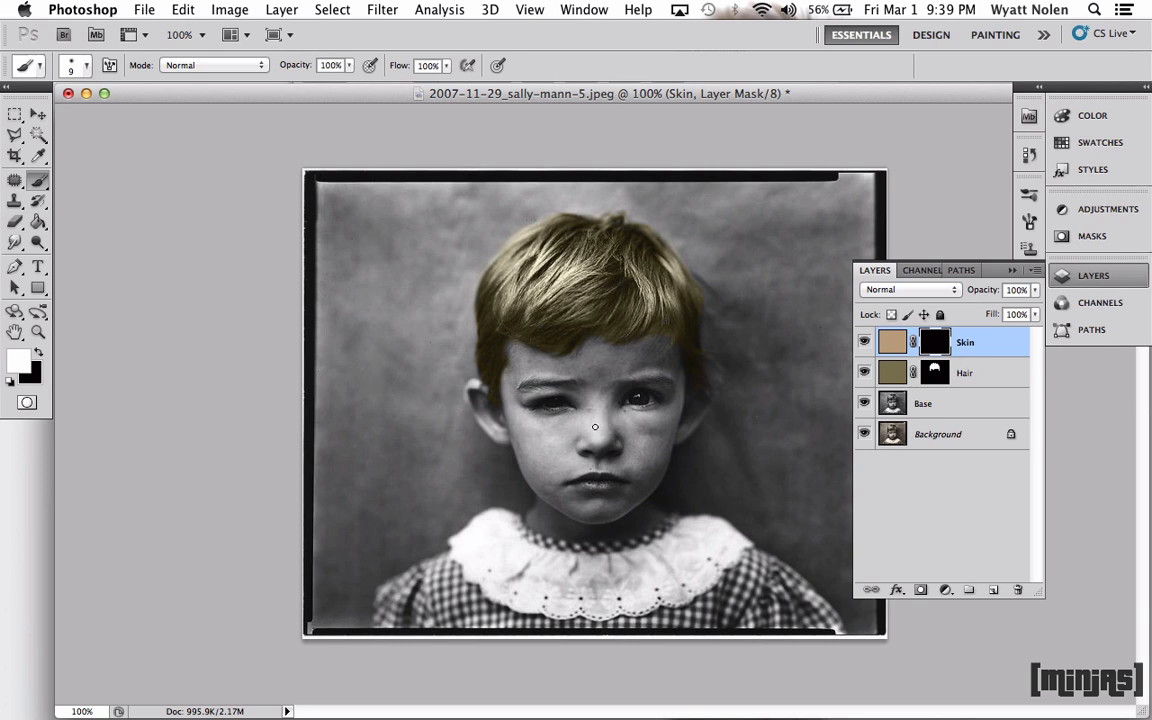
key(bracketright)
key(bracketright)
key(bracketright)
key(bracketright)
drag(511, 390, 523, 359)
key(super+z)
Step: Set the Skin layer's blend mode to Color and paint its mask white over the child's face
click(893, 342)
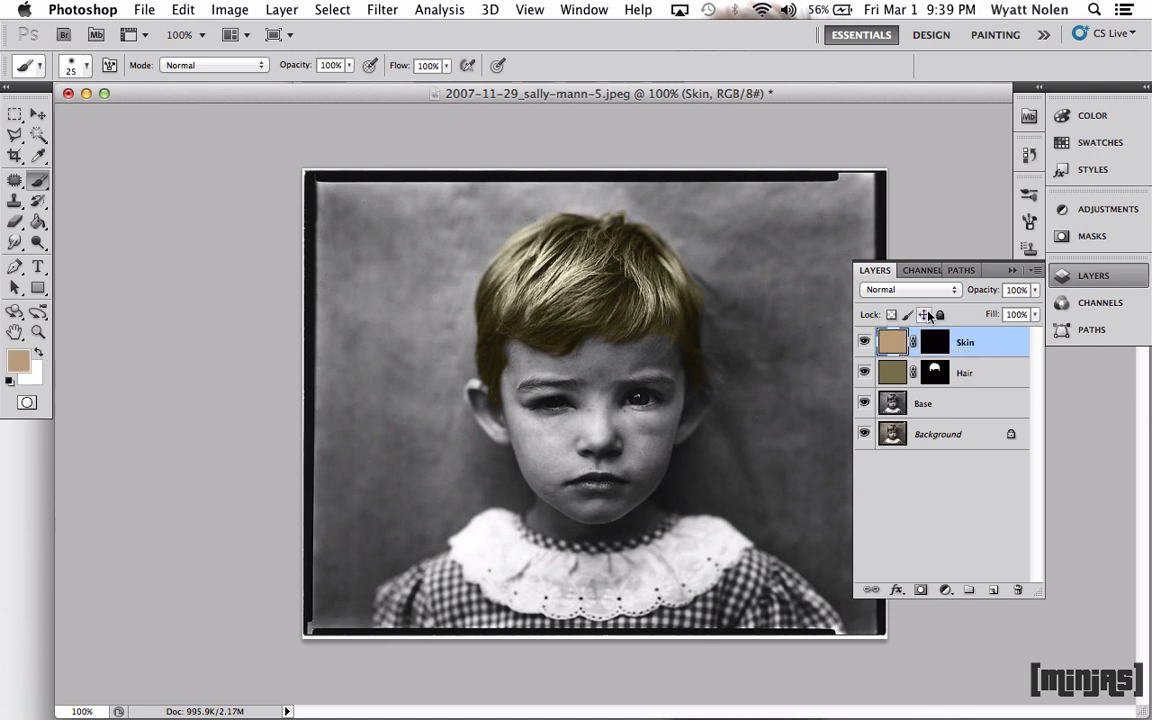
click(934, 292)
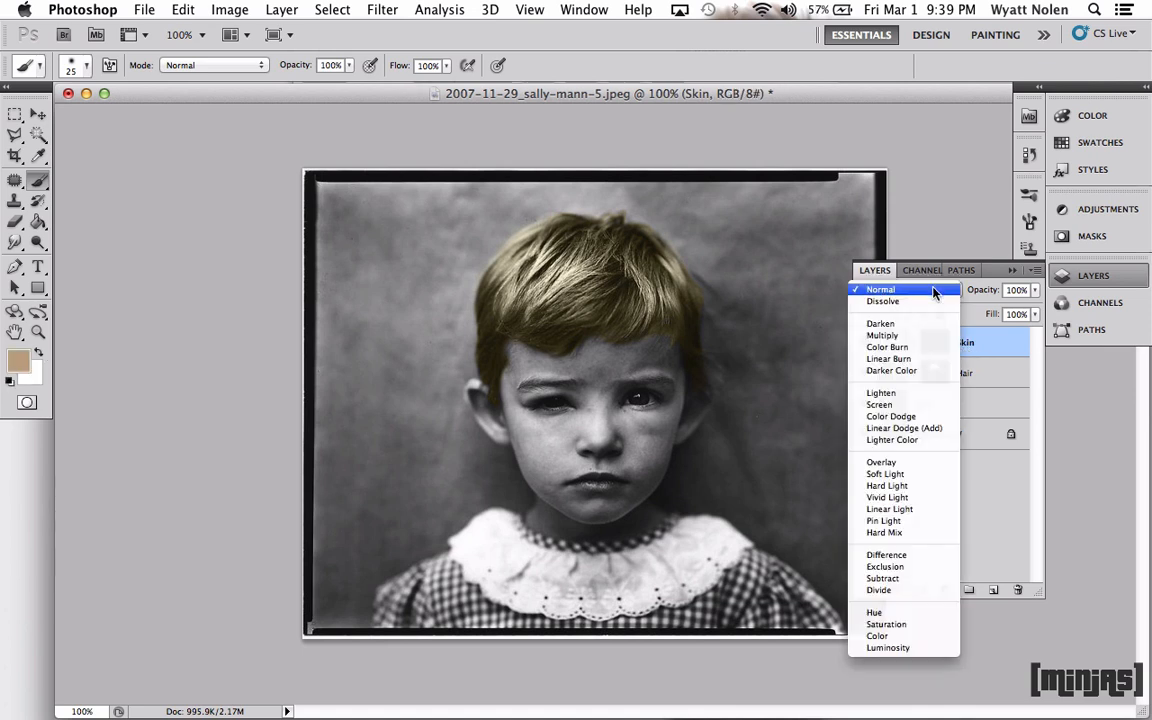
click(878, 636)
click(938, 343)
mouse_move(535, 447)
mouse_down()
mouse_move(569, 437)
mouse_move(545, 435)
mouse_move(589, 425)
mouse_move(555, 431)
mouse_move(595, 429)
mouse_move(572, 445)
mouse_move(615, 444)
mouse_move(580, 444)
mouse_move(556, 462)
mouse_move(572, 457)
mouse_move(532, 454)
mouse_move(540, 480)
mouse_move(542, 460)
mouse_move(553, 479)
mouse_move(610, 441)
mouse_up()
Step: Move the Skin layer below the Hair layer and reduce its opacity to 85%
drag(985, 340, 985, 390)
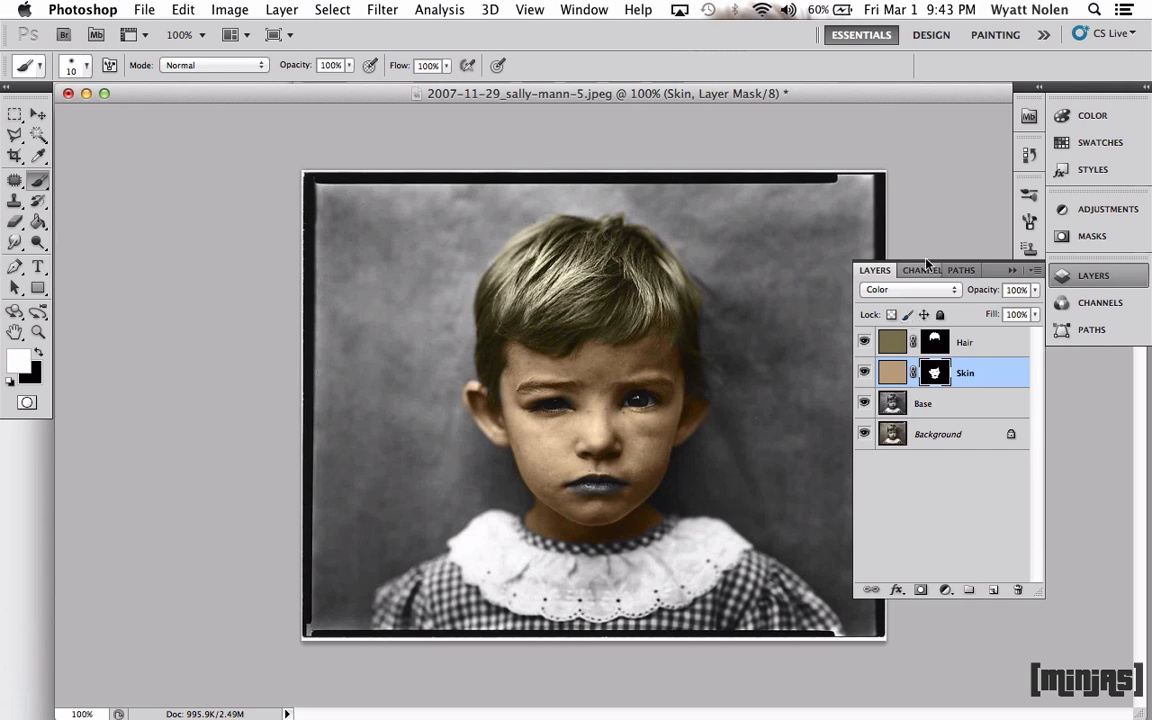
click(1036, 290)
drag(1037, 311, 1019, 310)
click(987, 474)
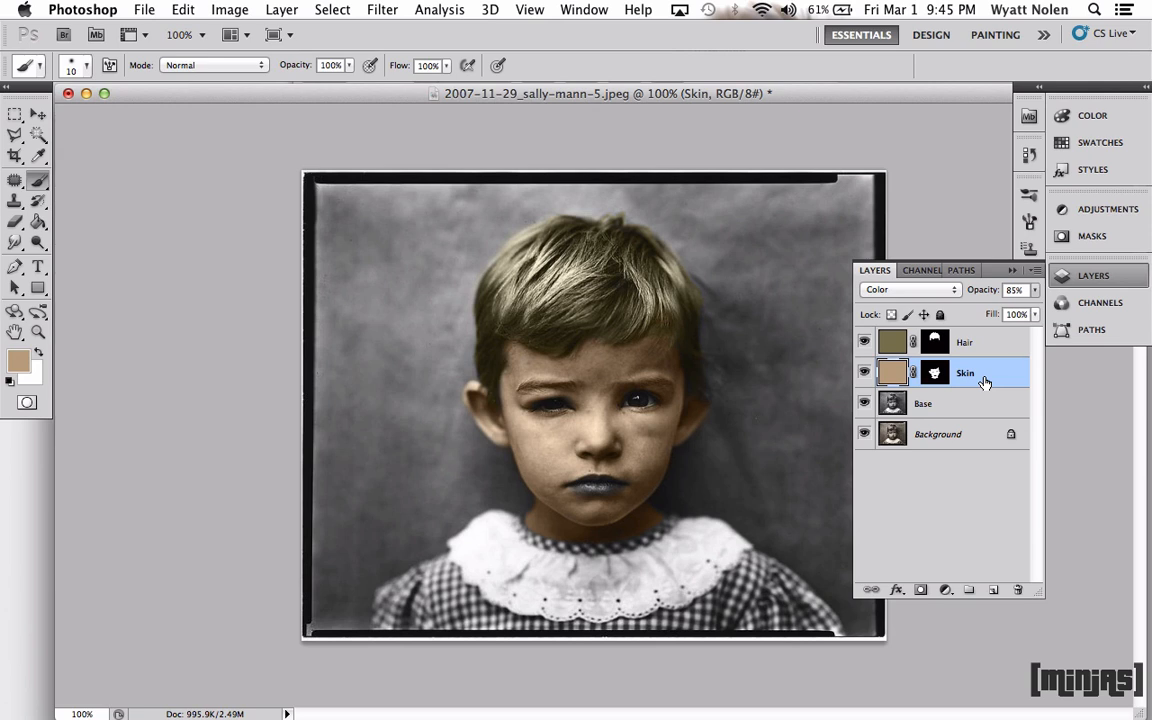
Step: Create a new empty layer named "Eyebrows" directly above the Skin layer
key(super+shift+n)
text(Eyeb)
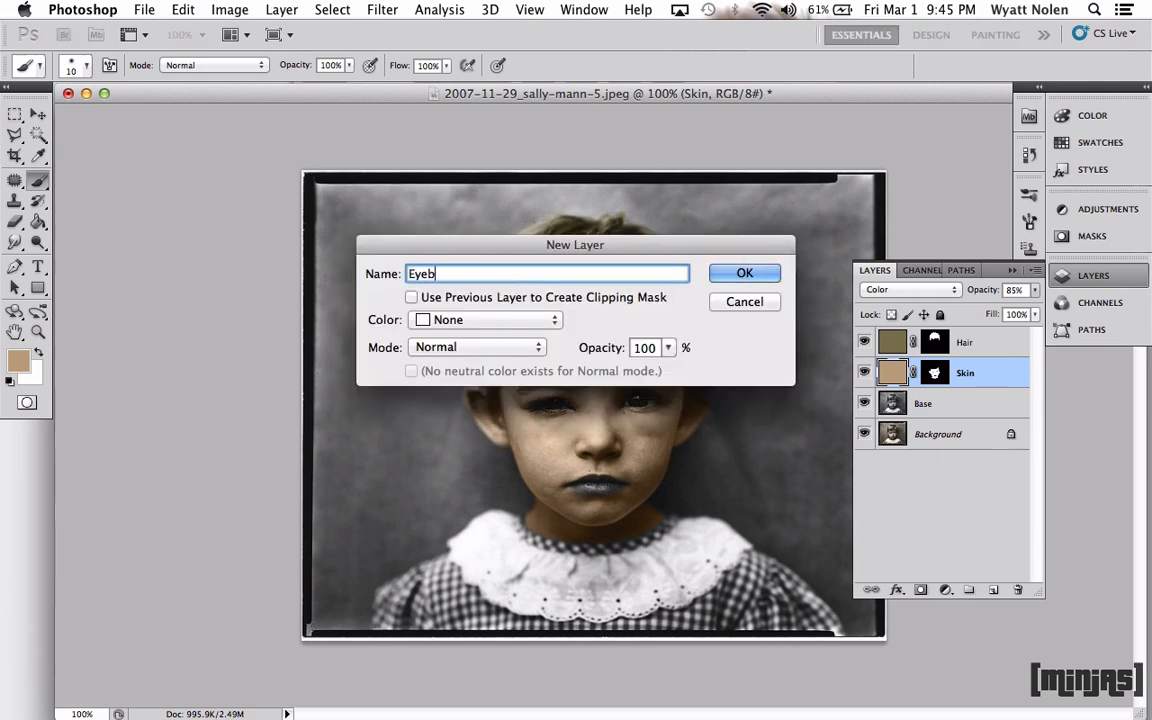
text(rows)
key(Return)
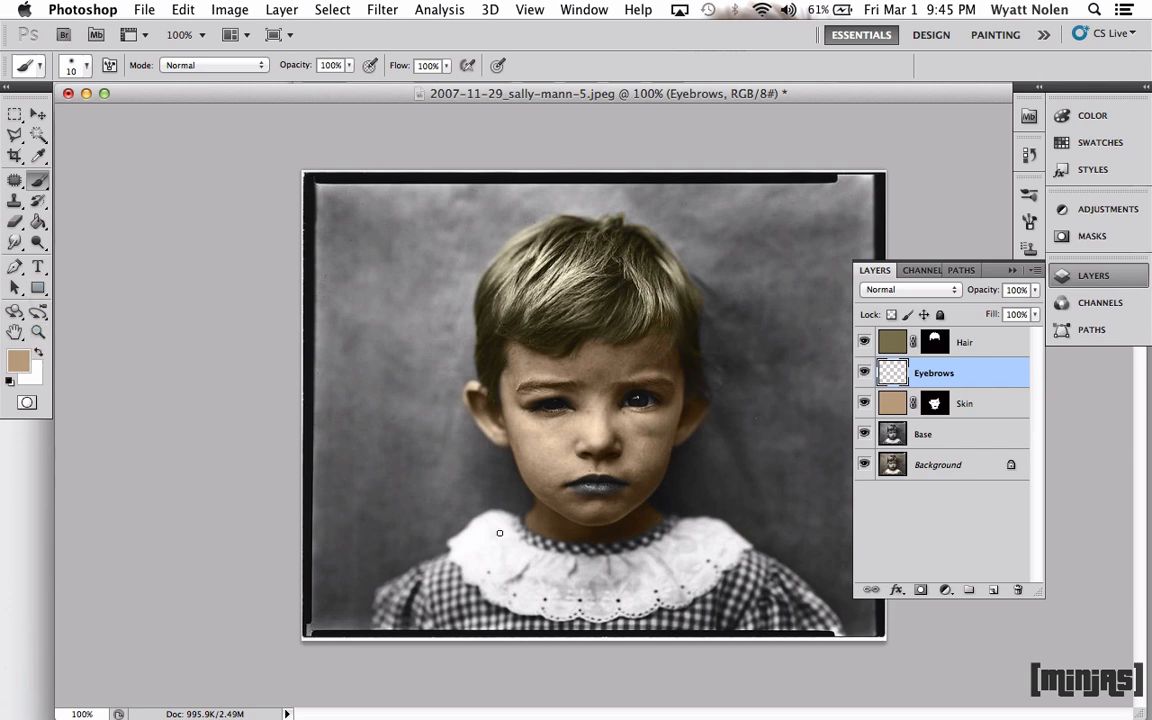
Step: Set the foreground colour to hex 807360 for the eyebrows
click(18, 360)
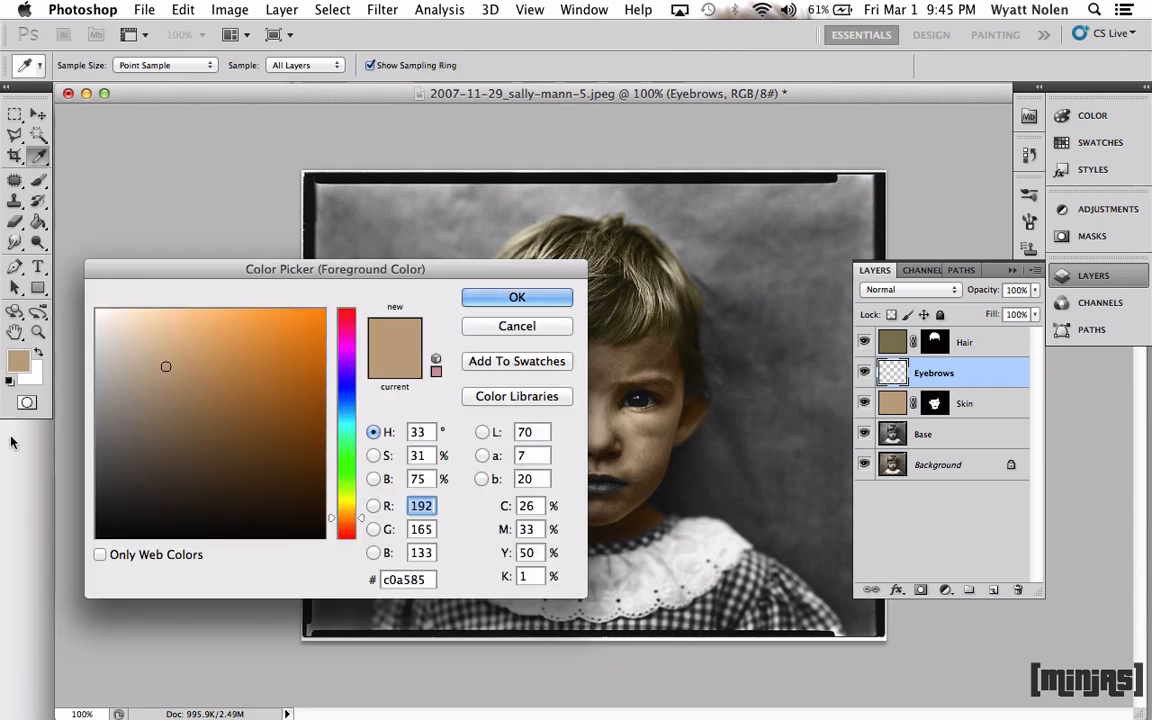
click(425, 577)
text(807)
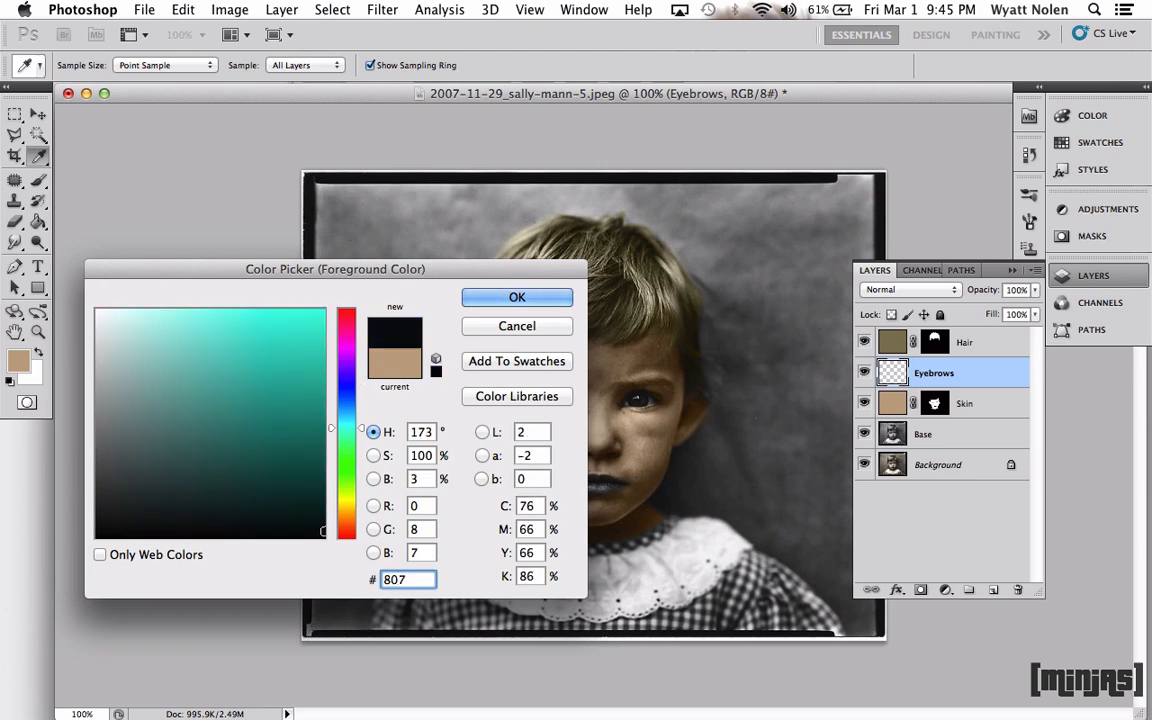
text(360)
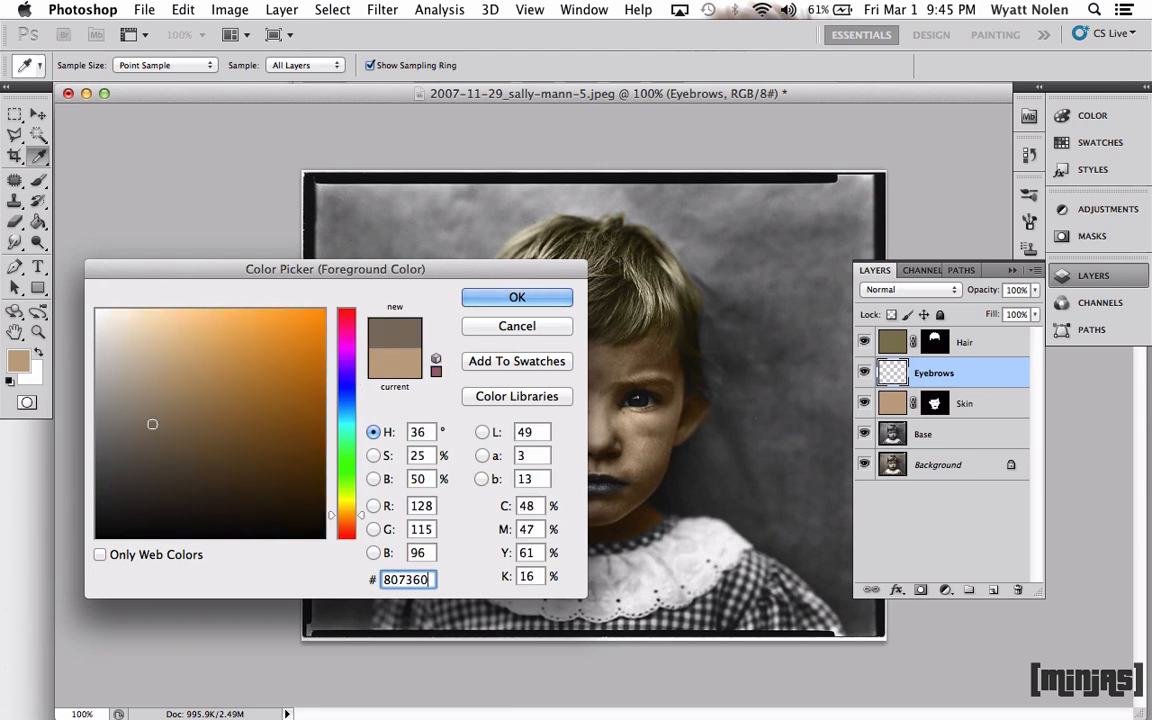
click(485, 301)
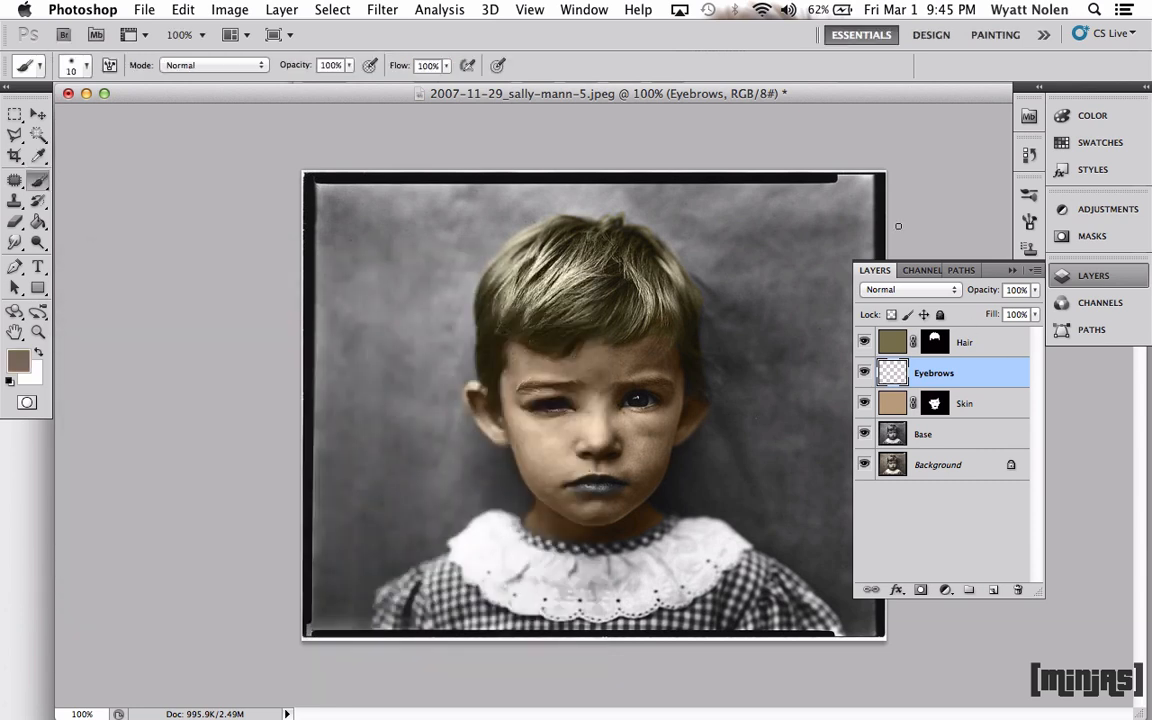
Step: Set the Eyebrows layer's blend mode to Color and lower its opacity slightly
click(905, 289)
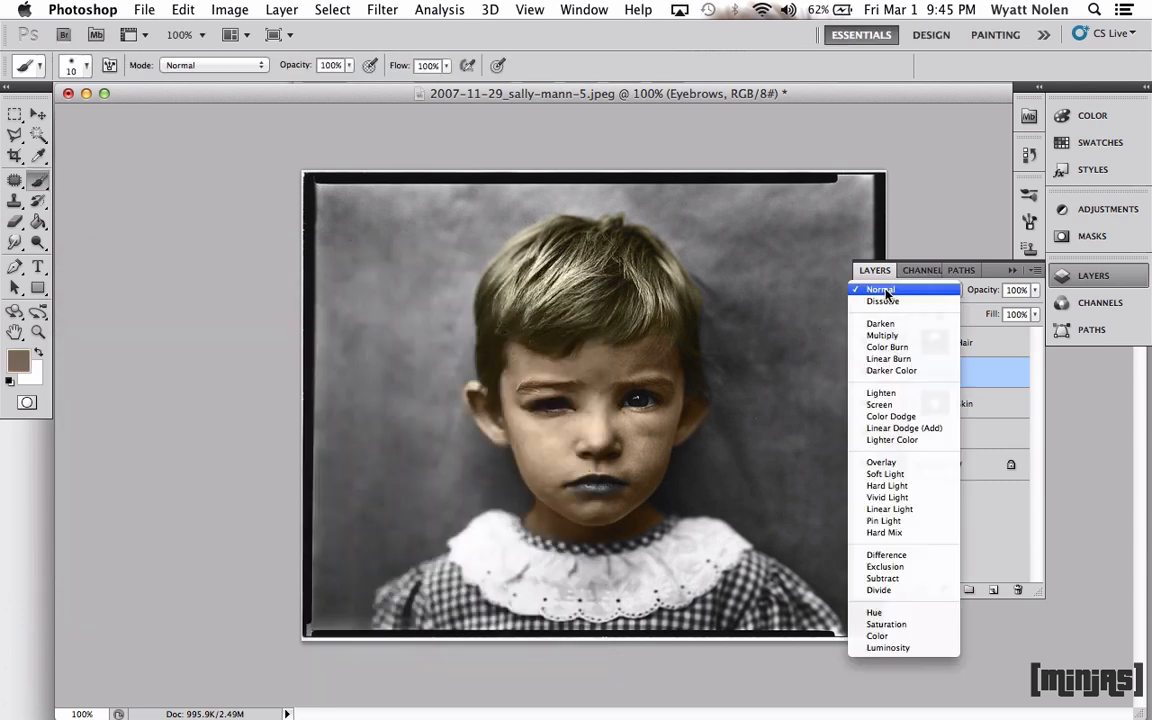
click(875, 636)
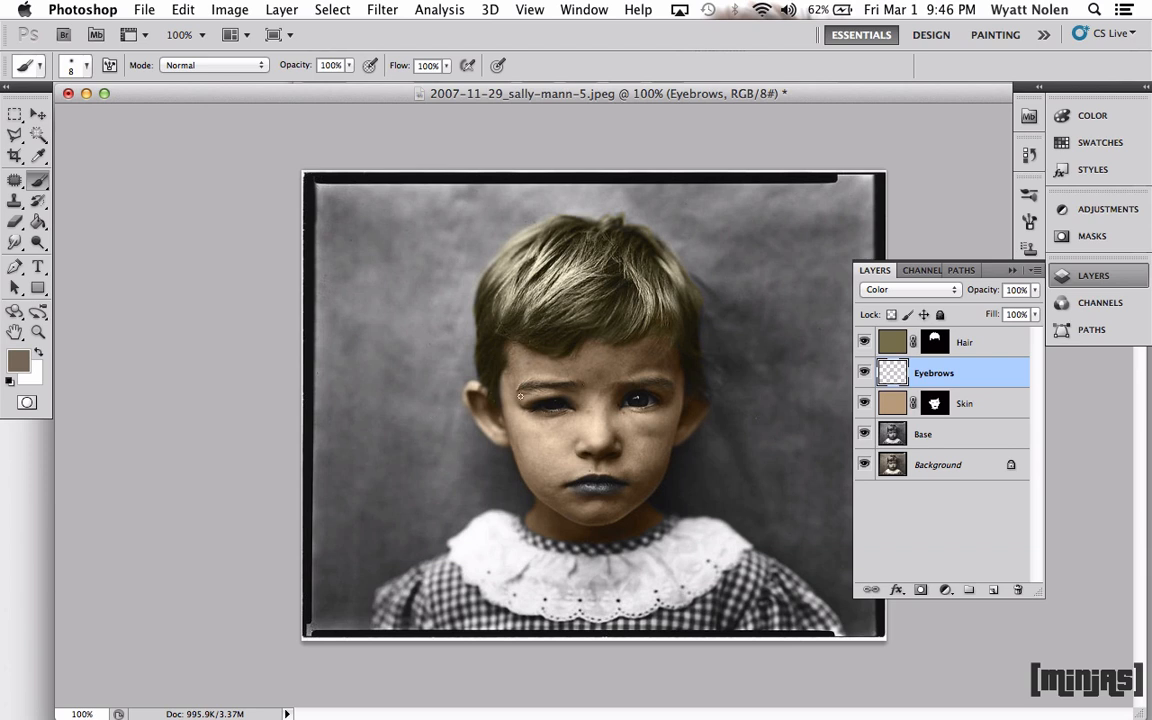
click(1035, 289)
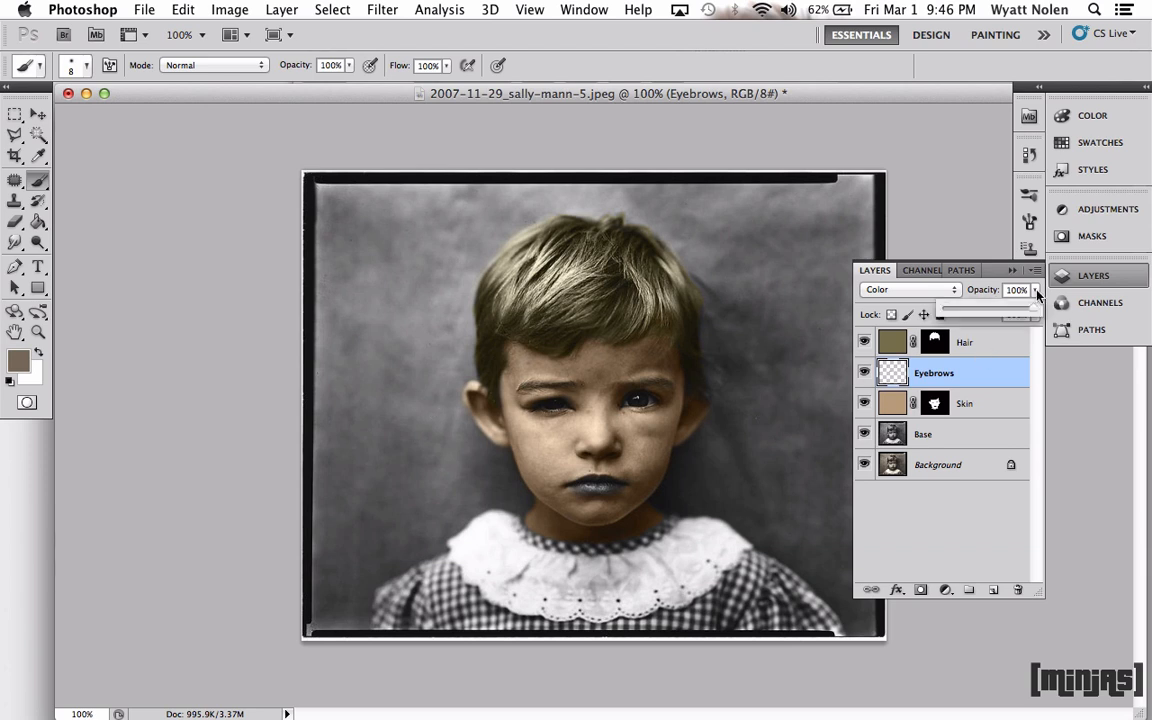
drag(1033, 313, 1023, 310)
click(945, 520)
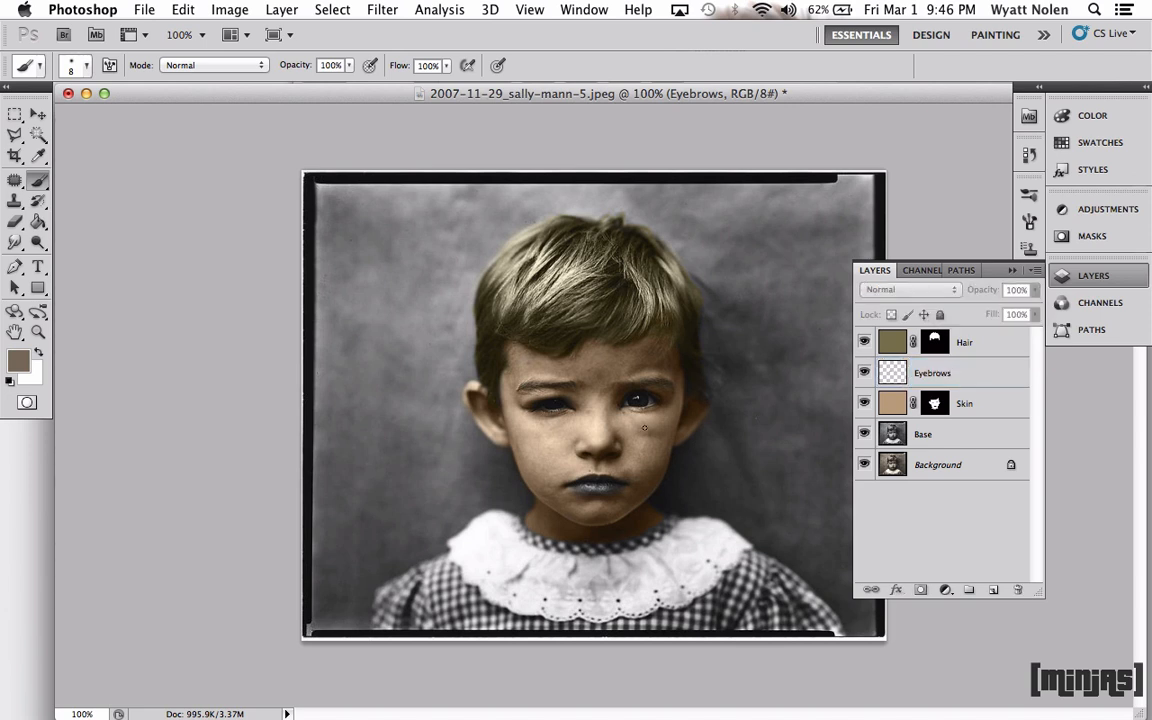
Step: Create a new empty layer named "Eyes" above the Eyebrows layer
key(super+equal)
key(super+equal)
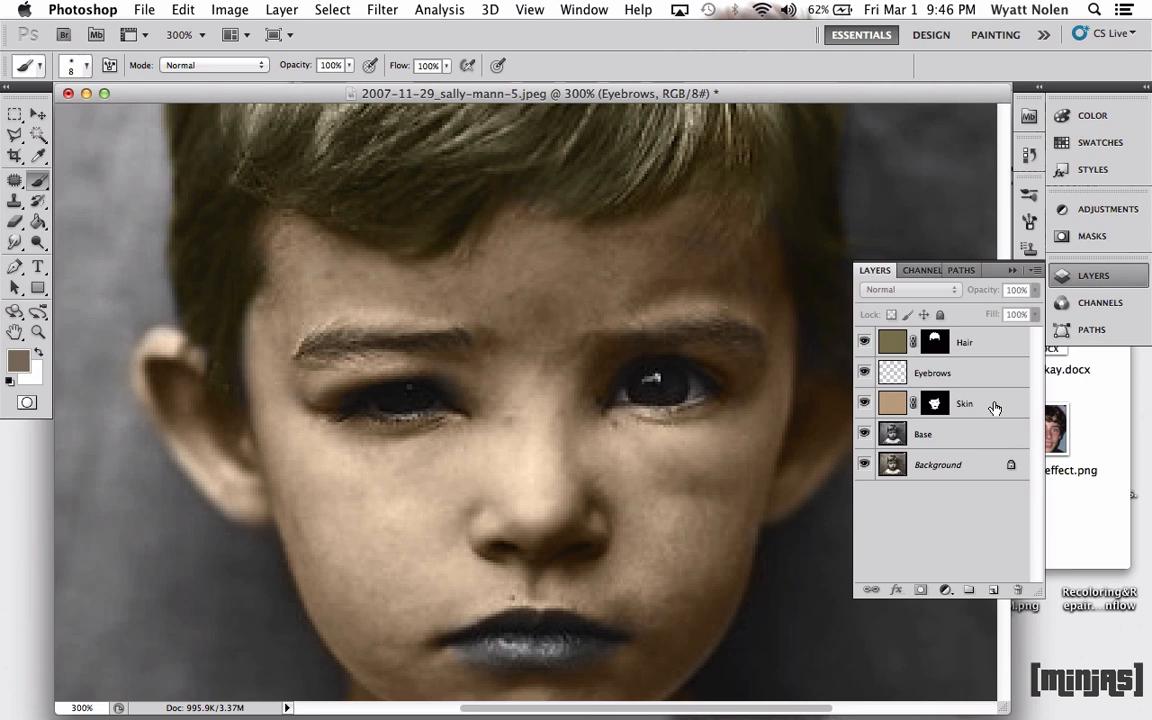
key(super+shift+n)
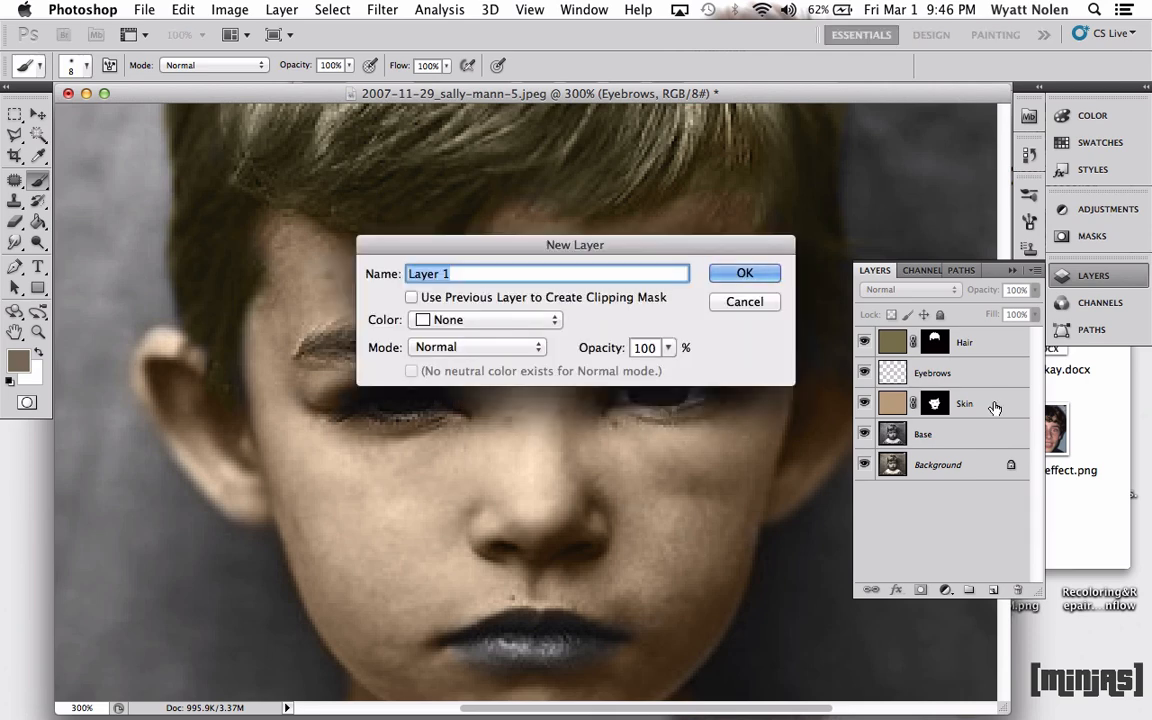
text(Eyes)
key(Return)
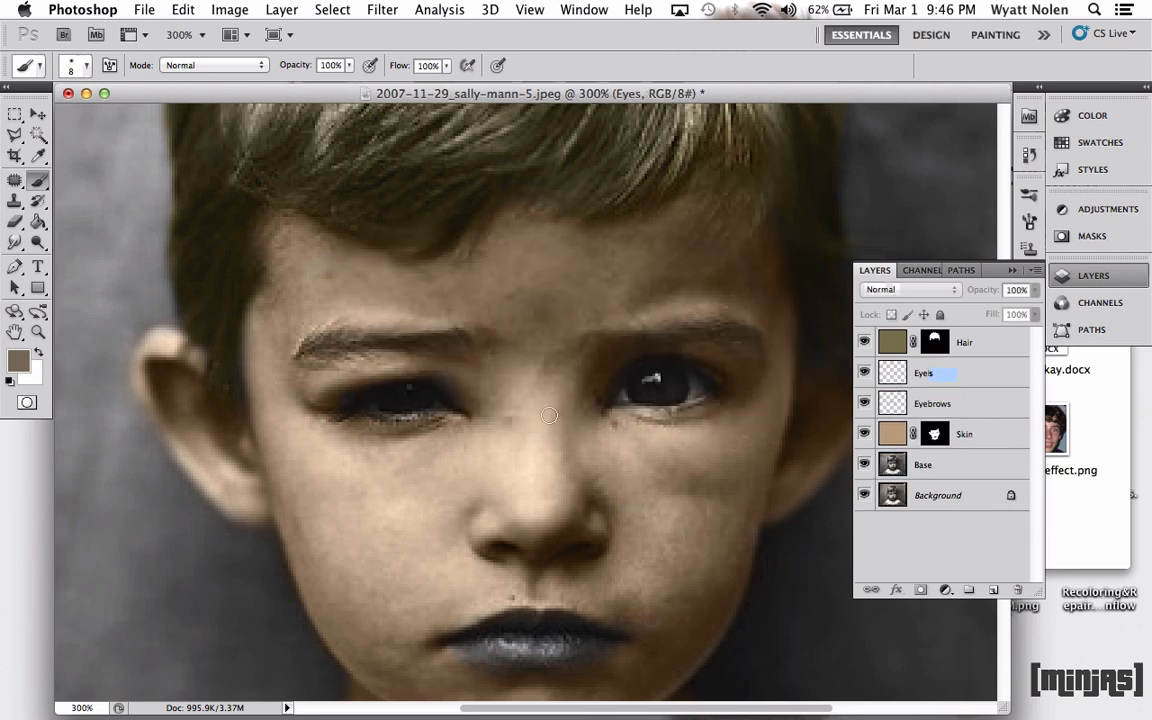
Step: Set the foreground colour to the dark brown hex 43382b
click(22, 358)
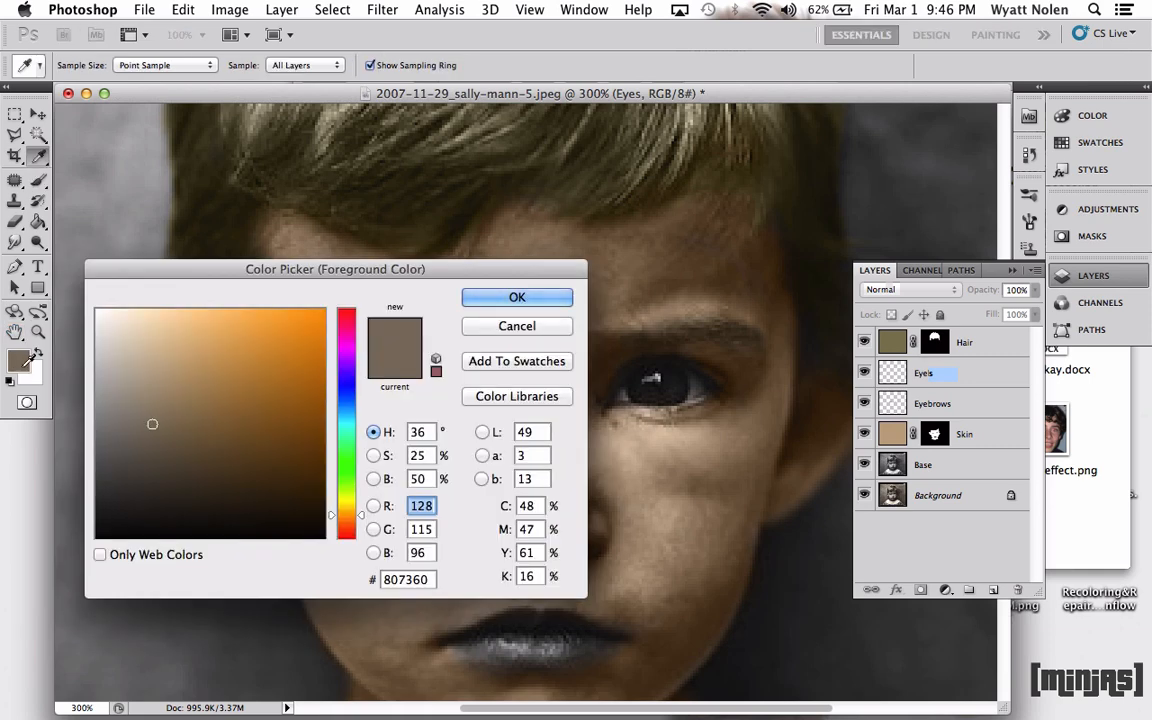
double_click(423, 572)
text(433)
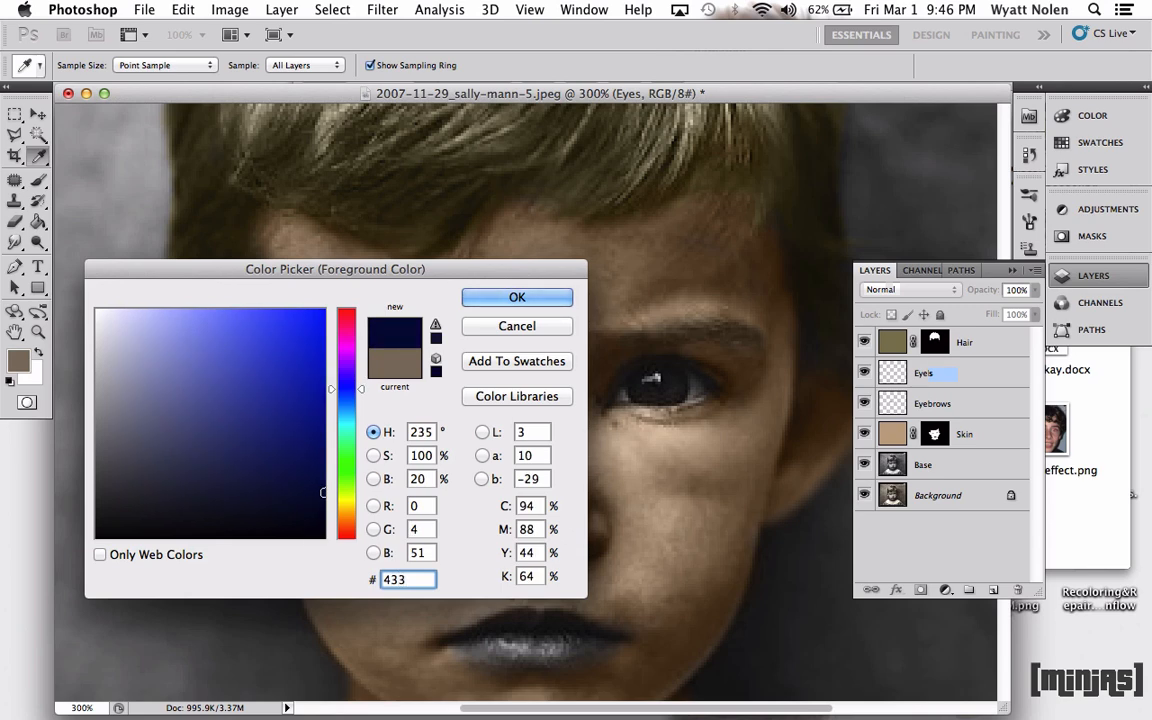
text(82b)
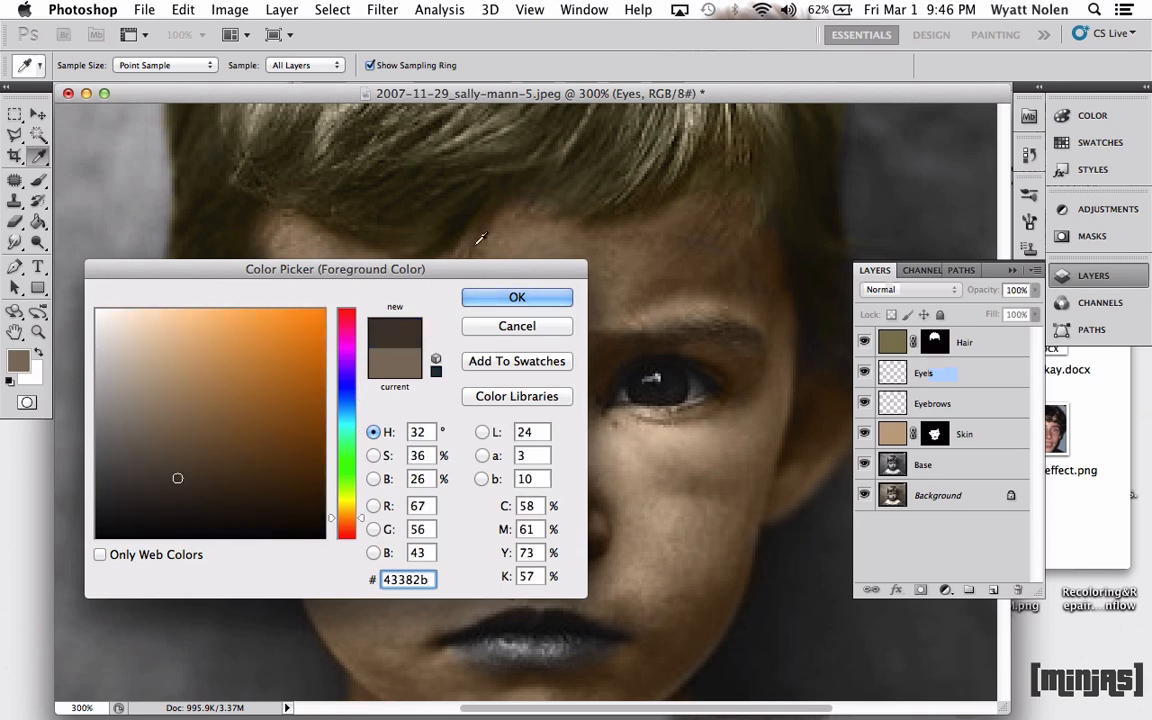
click(510, 298)
Step: Paint the irises of both eyes on the Eyes layer, reducing the brush to 6 px for the narrower eye
key(b)
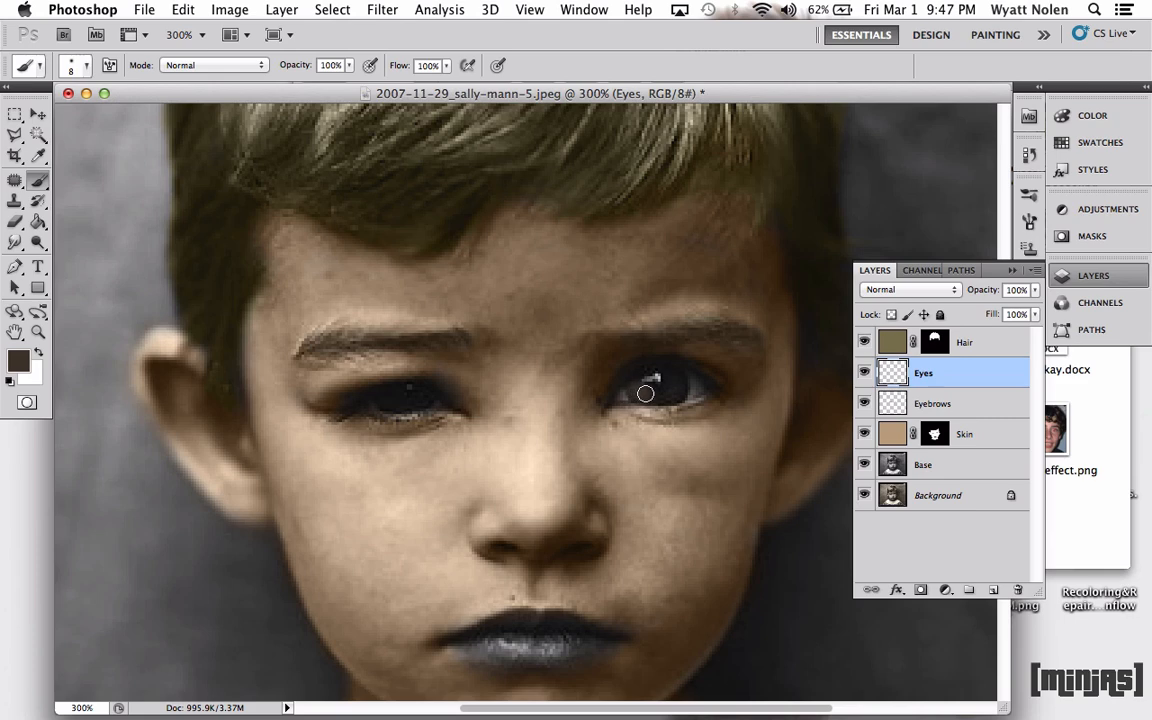
drag(642, 395, 676, 380)
key(bracketleft)
key(bracketleft)
drag(383, 400, 416, 402)
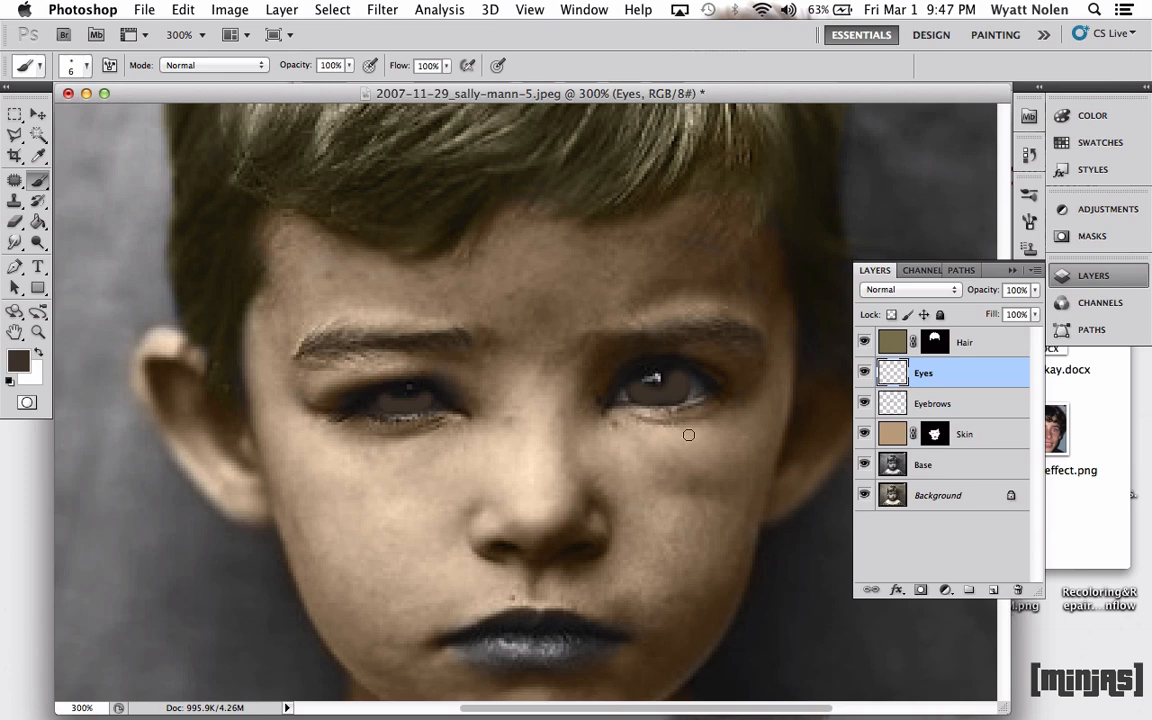
Step: Set the Eyes layer's blend mode to Color and reduce its opacity to 70%
click(945, 289)
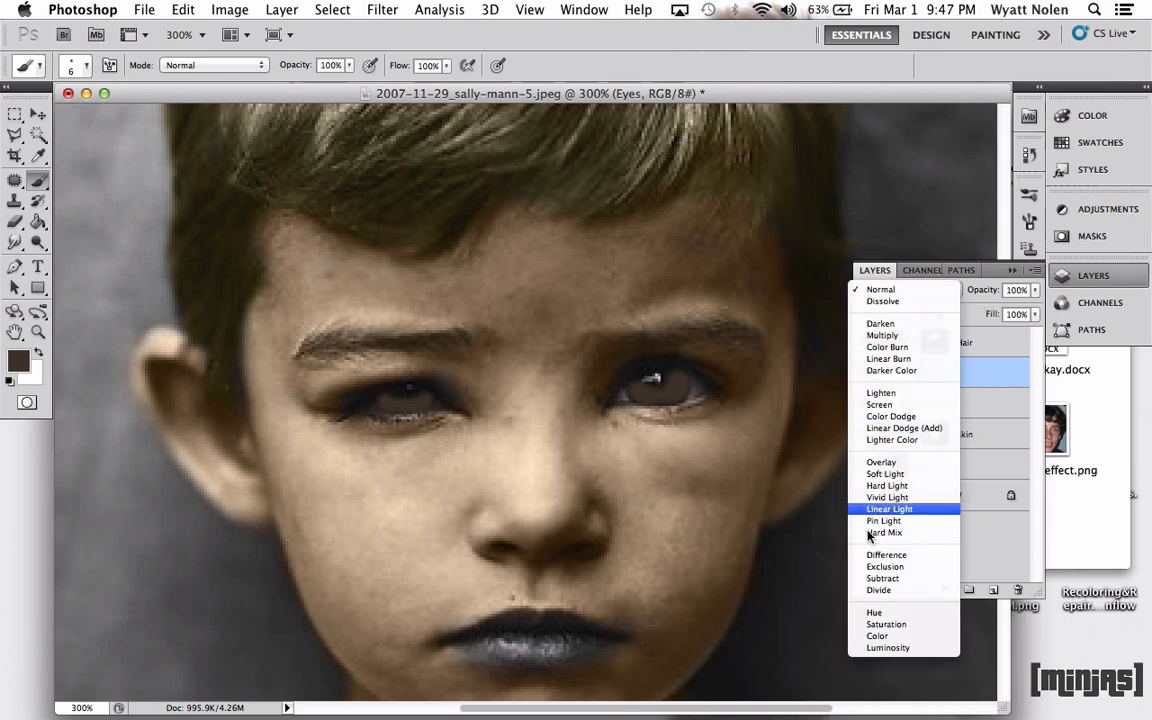
click(878, 637)
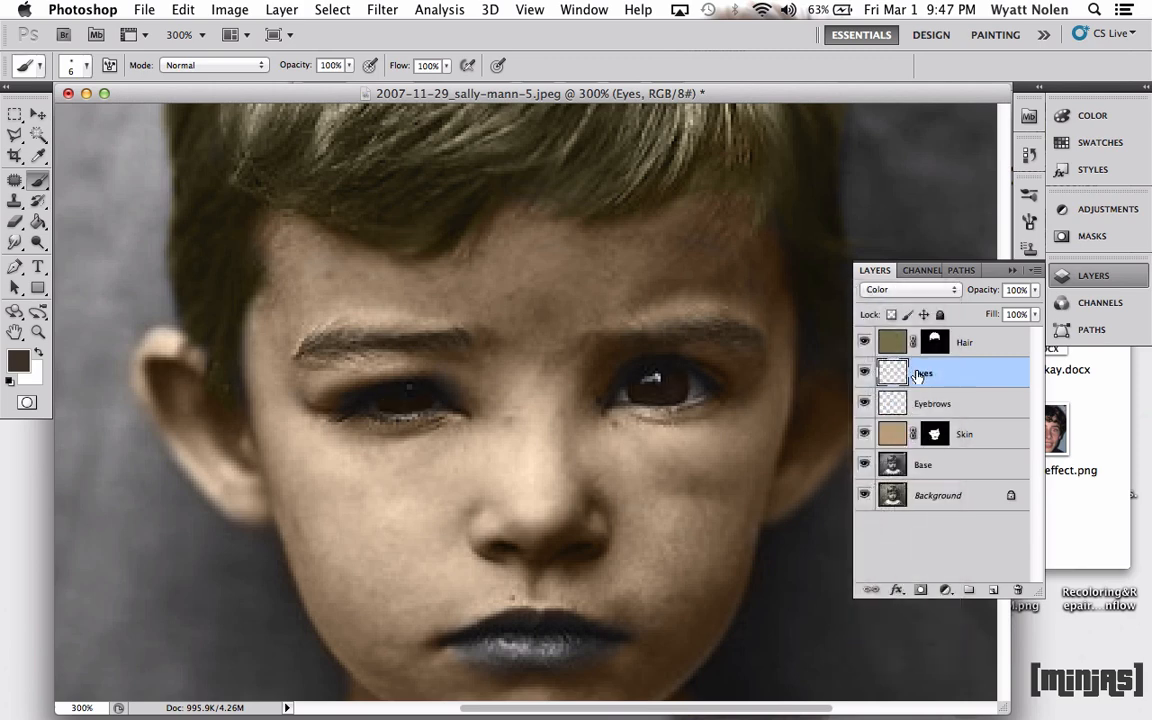
click(1034, 314)
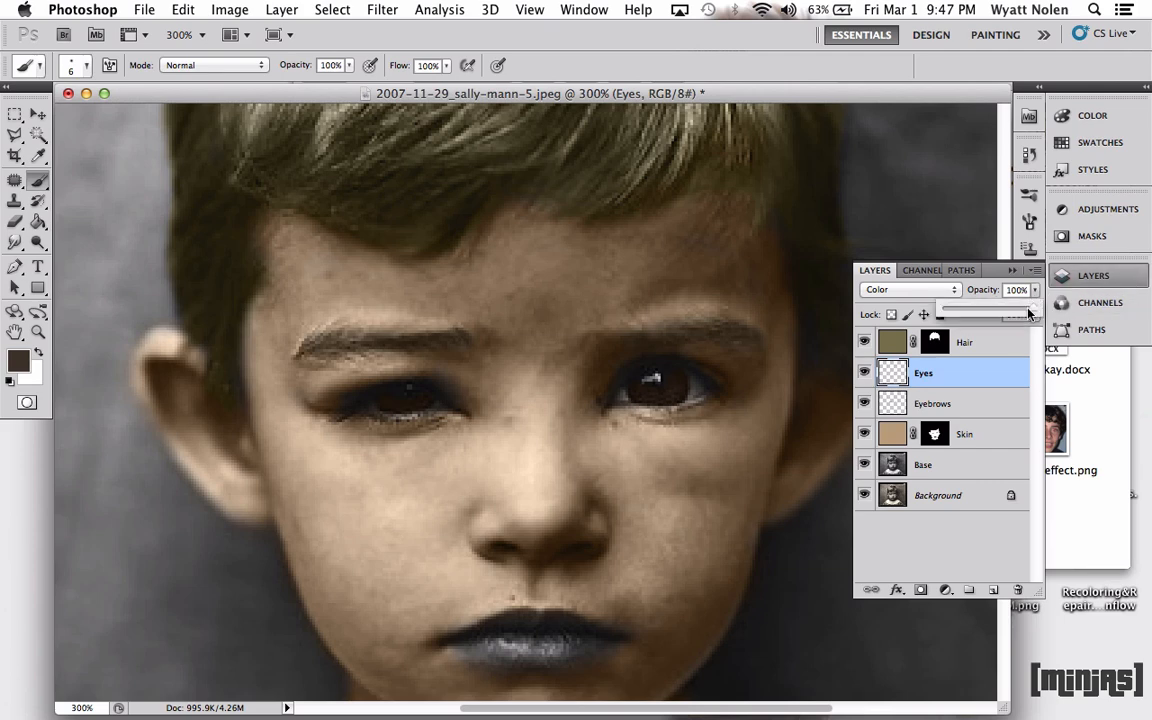
drag(1029, 314, 1007, 312)
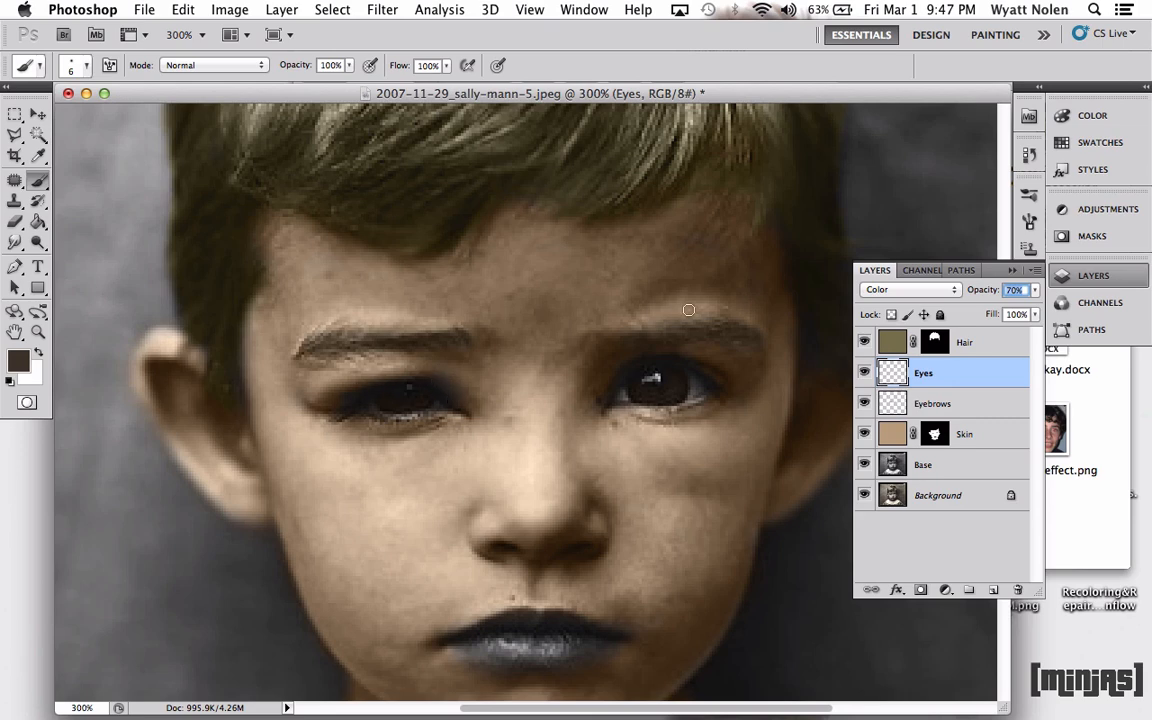
Step: Create a new empty layer named "Lips" directly above the Skin layer
click(930, 441)
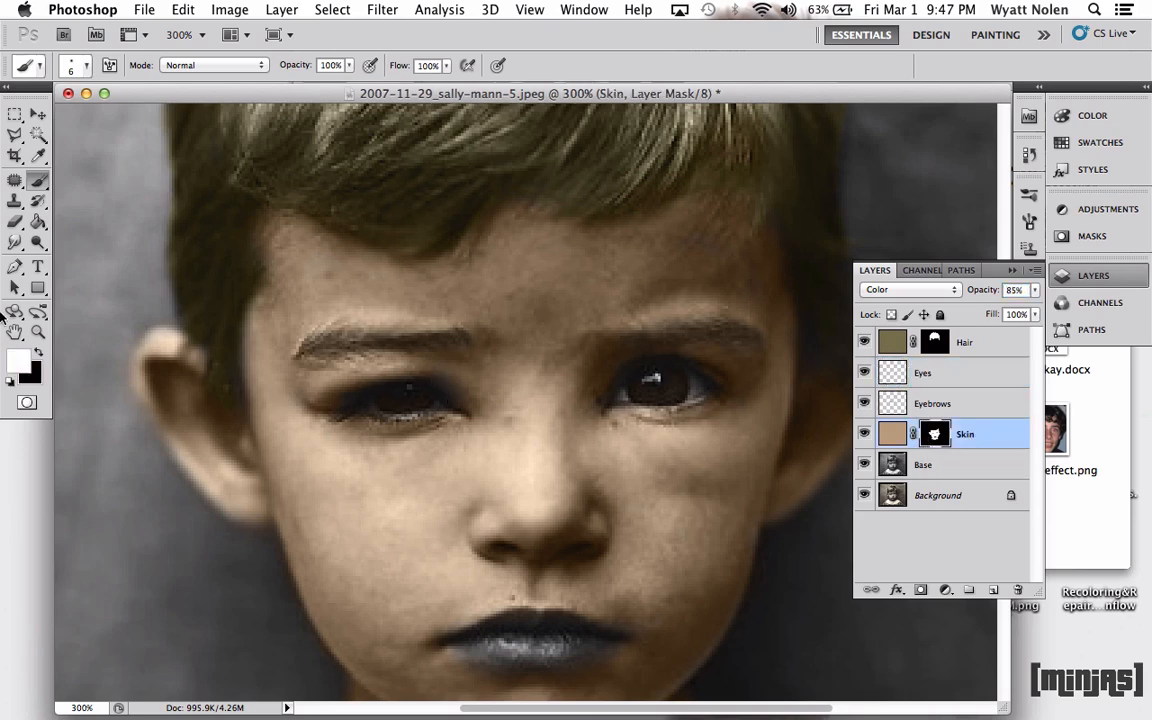
key(d)
scroll(510, 481, down, 5)
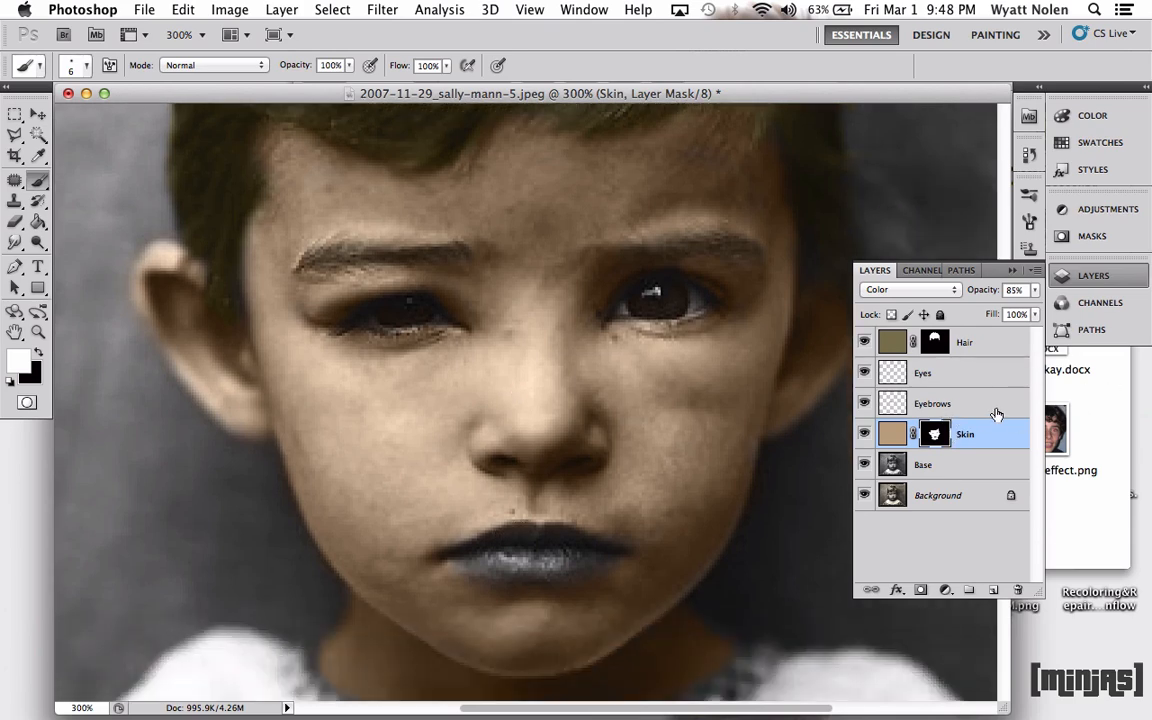
key(super+shift+n)
text(Lips)
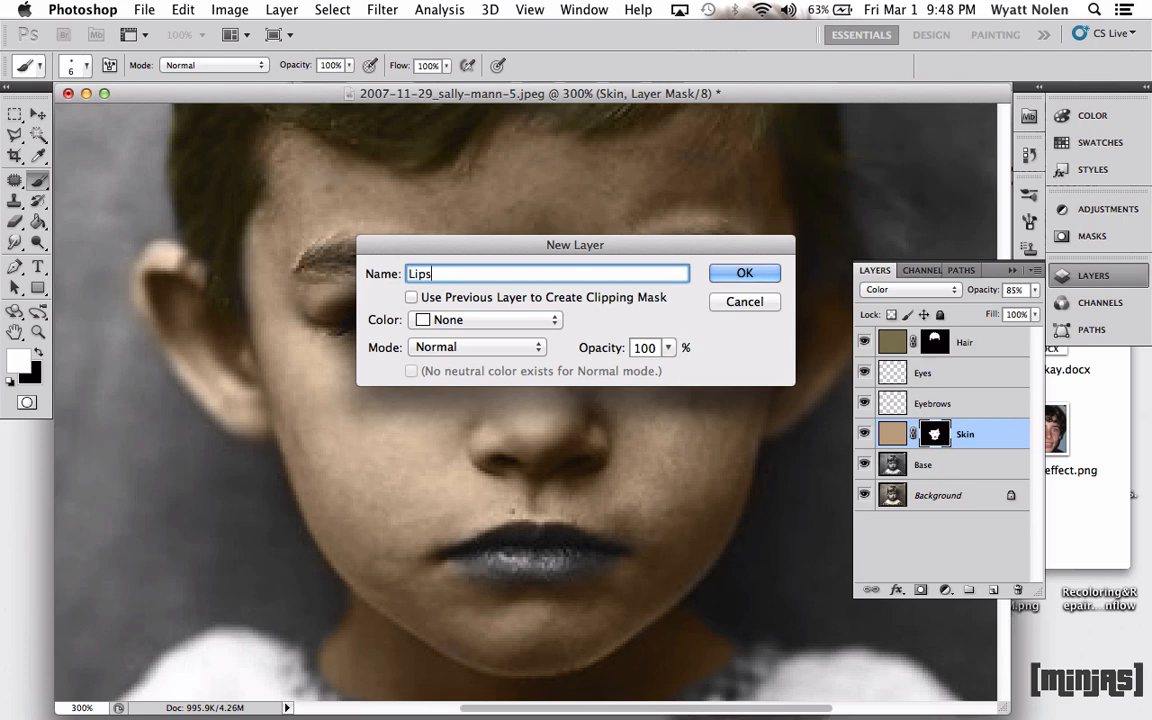
key(Return)
Step: Set the foreground colour to hex 597572, and shift its hue to a muted pink at 326°
click(18, 365)
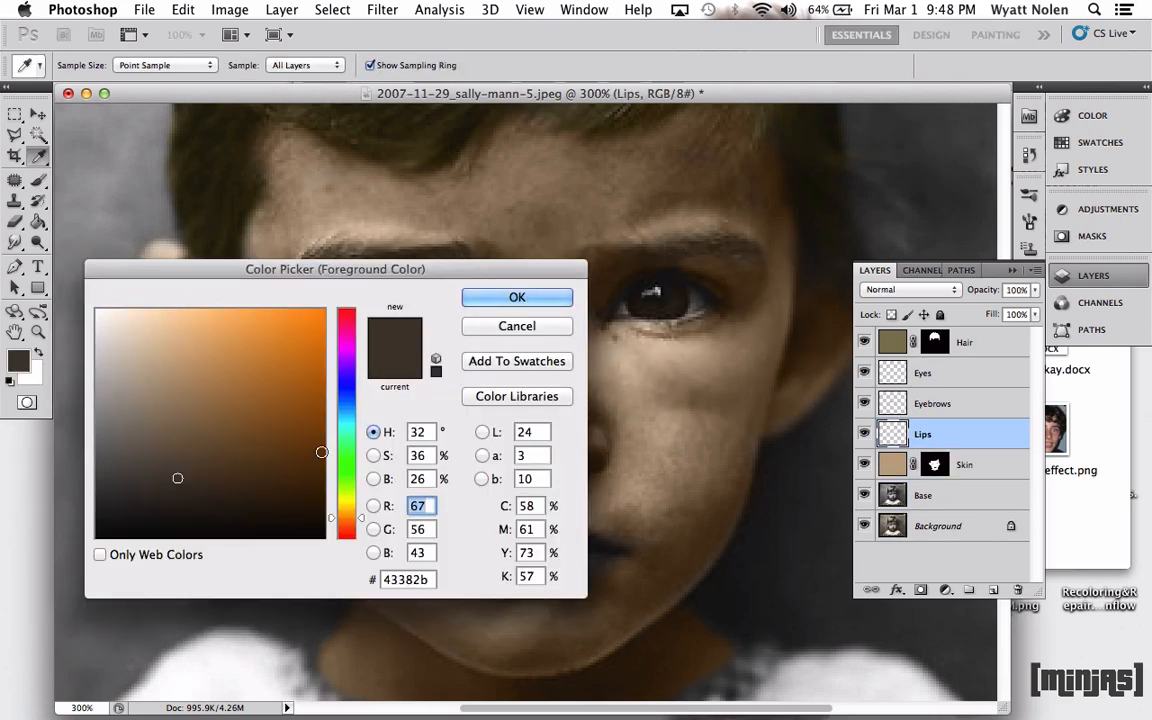
click(428, 579)
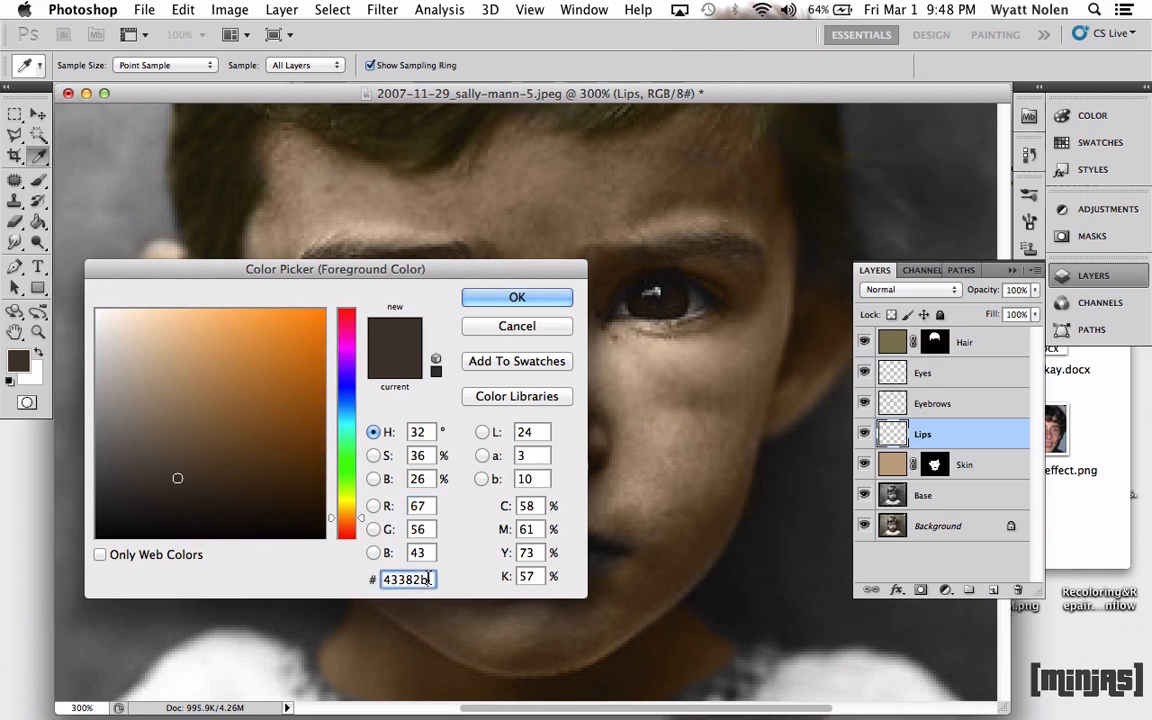
double_click(428, 579)
key(BackSpace)
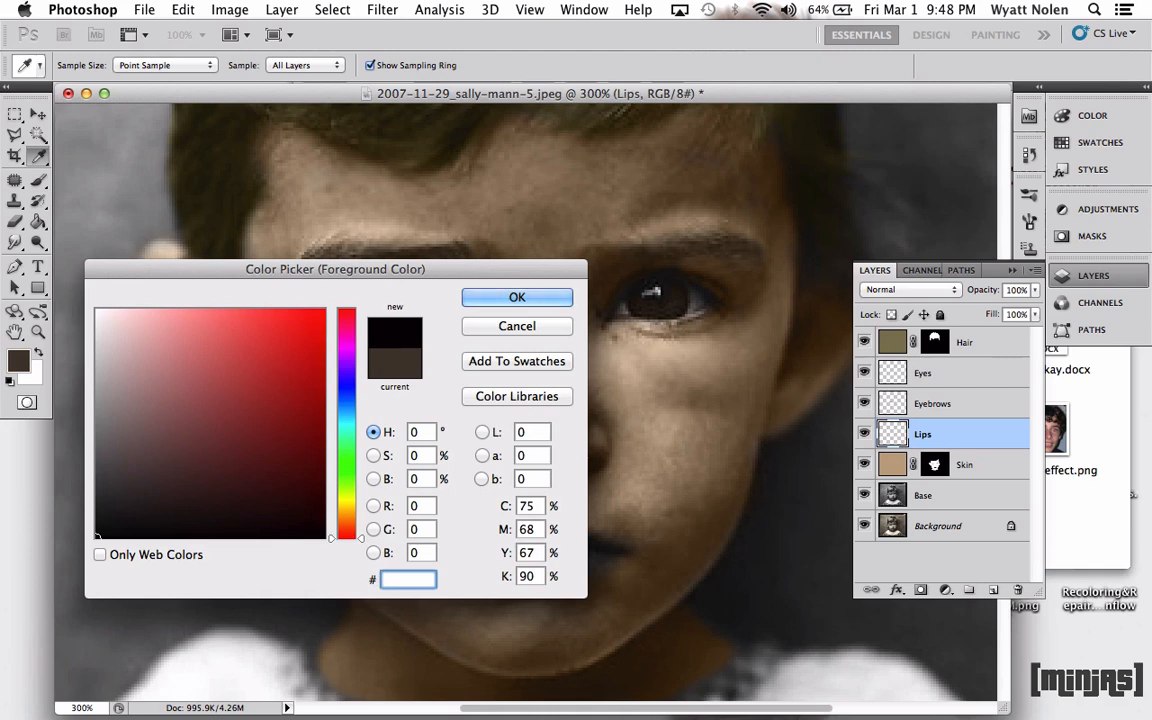
text(59)
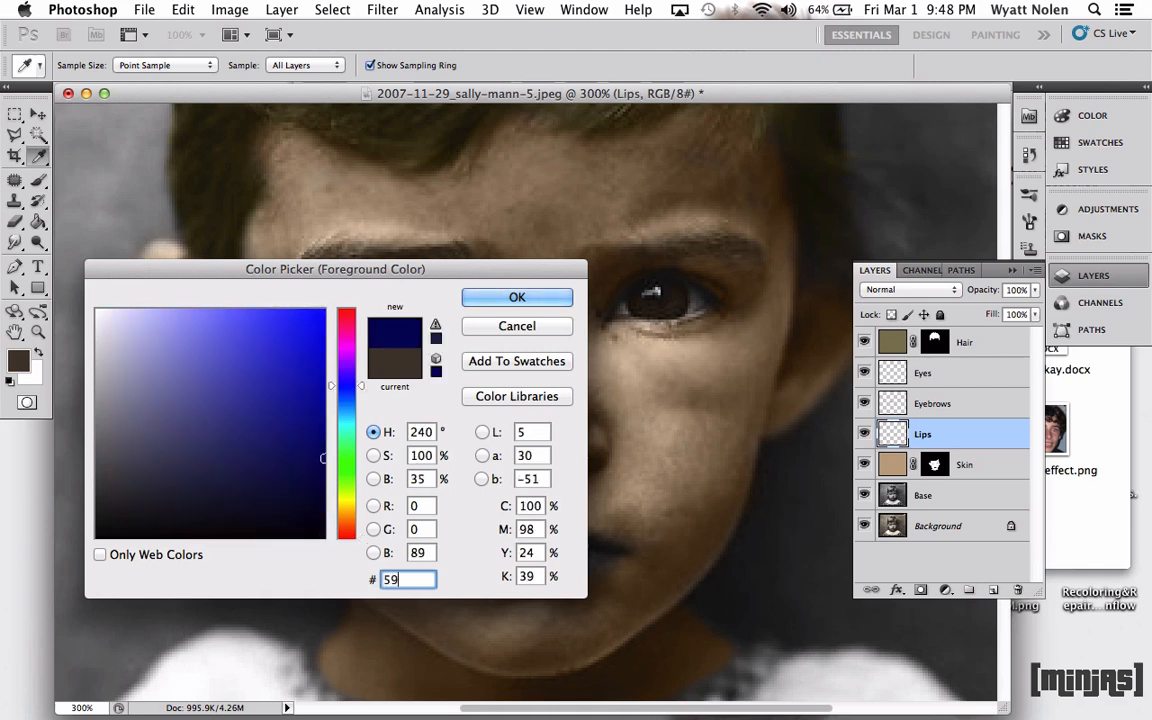
text(7)
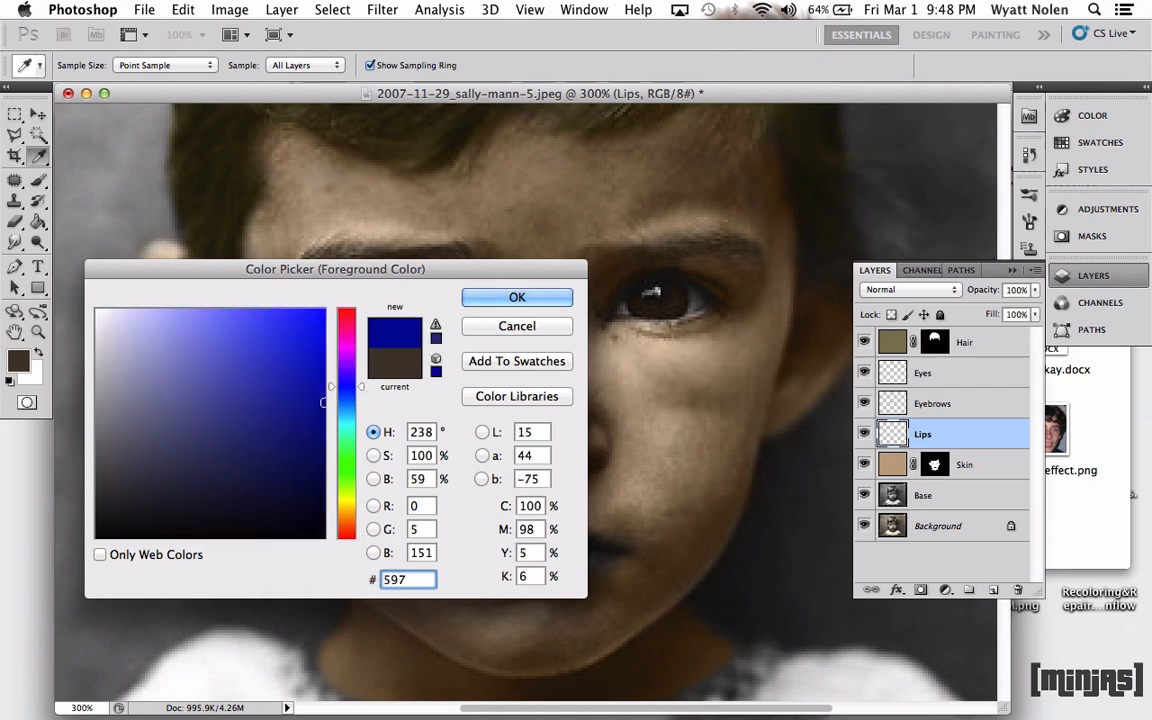
text(572)
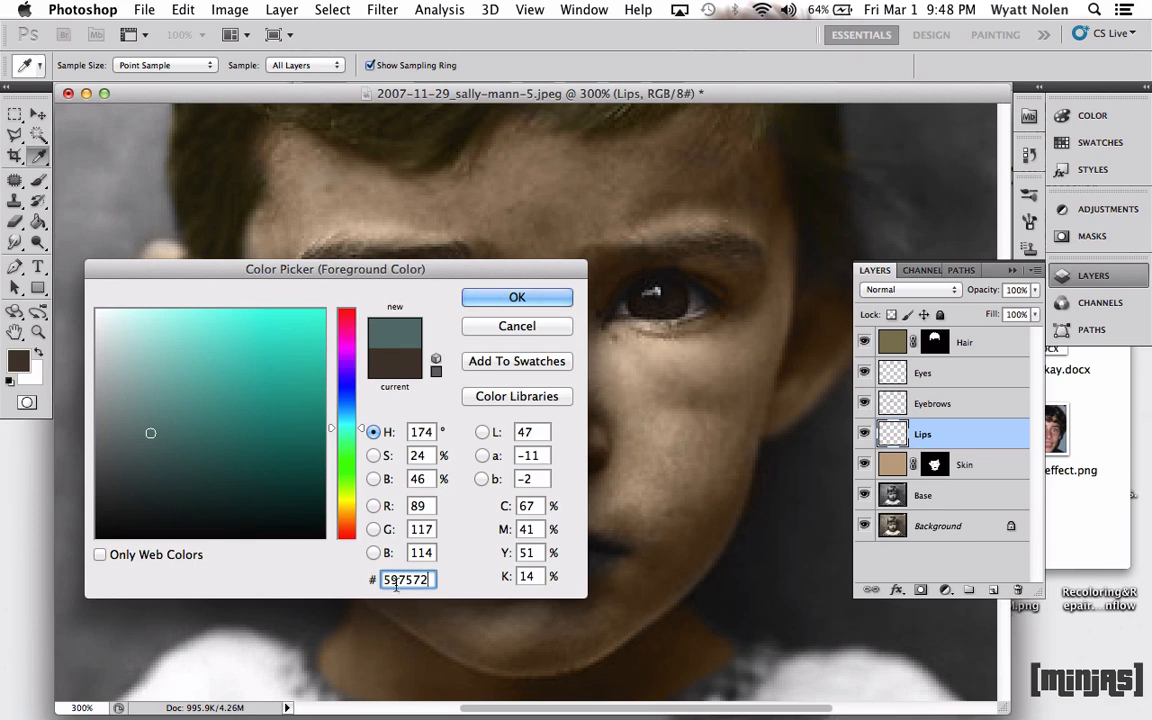
drag(366, 430, 368, 338)
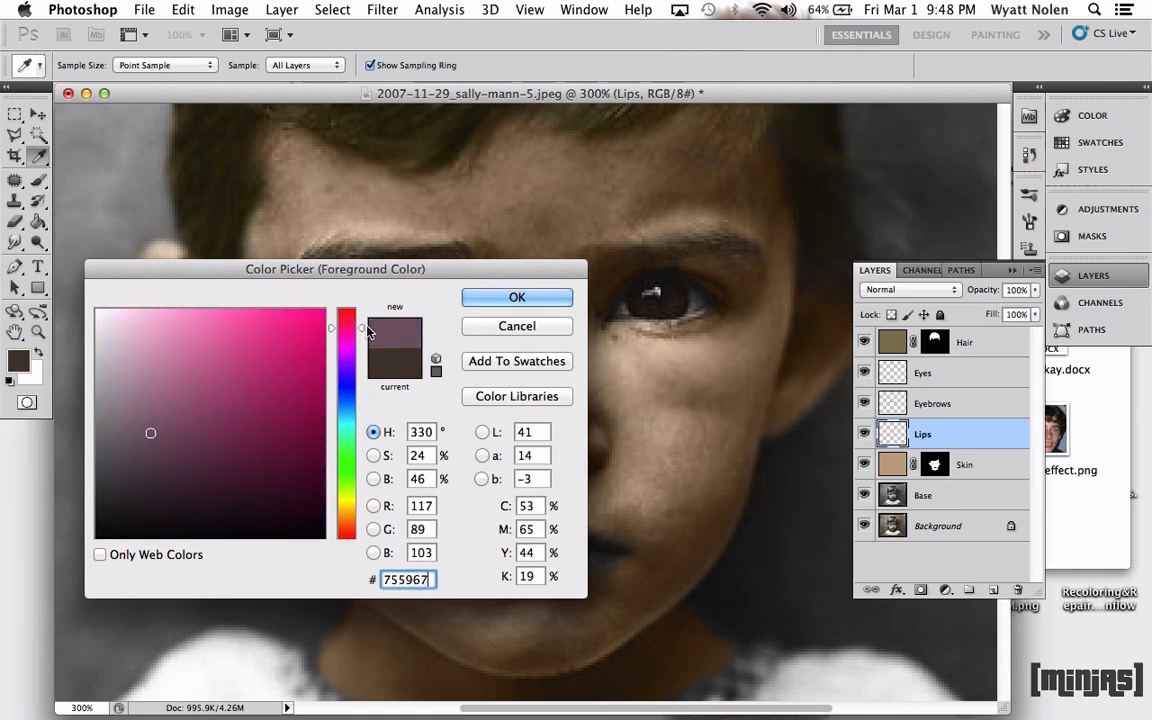
drag(367, 327, 368, 334)
Step: Try hex 273637 as the foreground colour and clear the entry
double_click(430, 579)
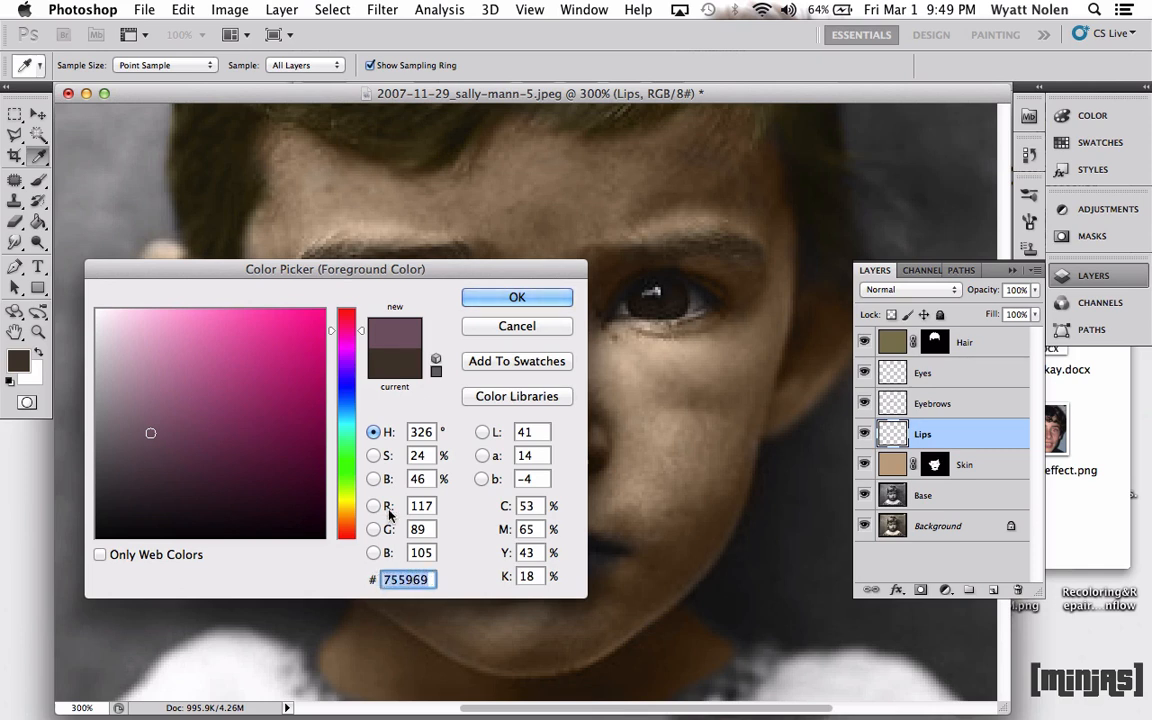
text(27)
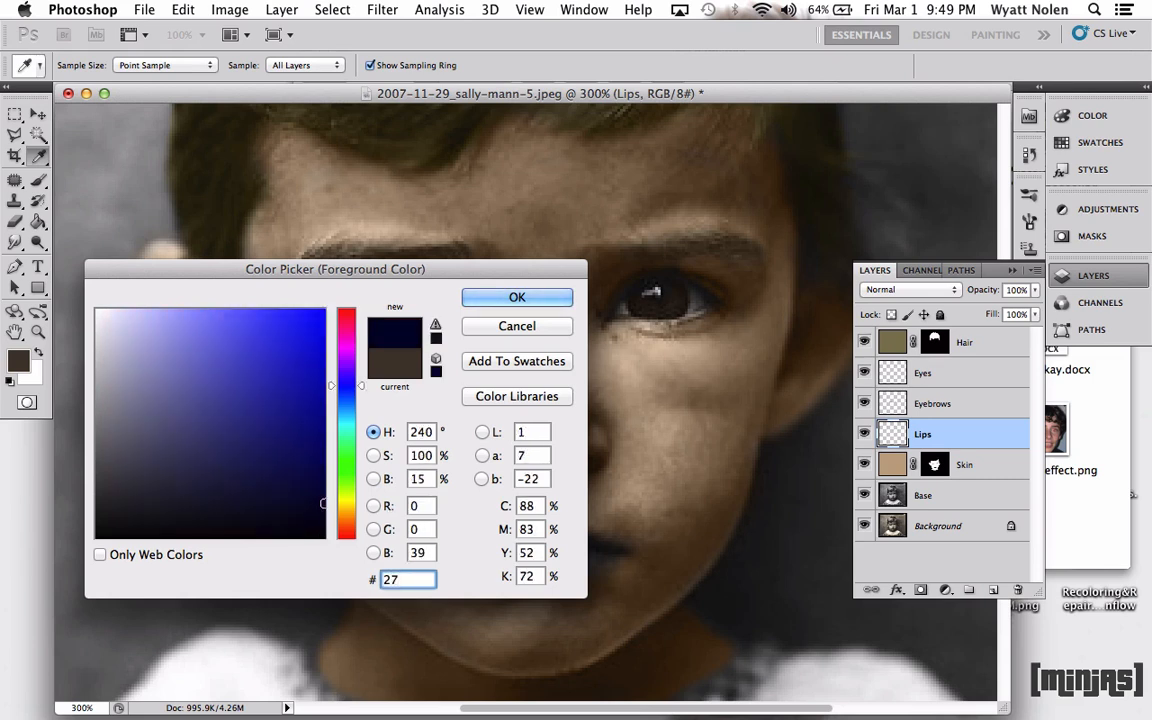
text(36)
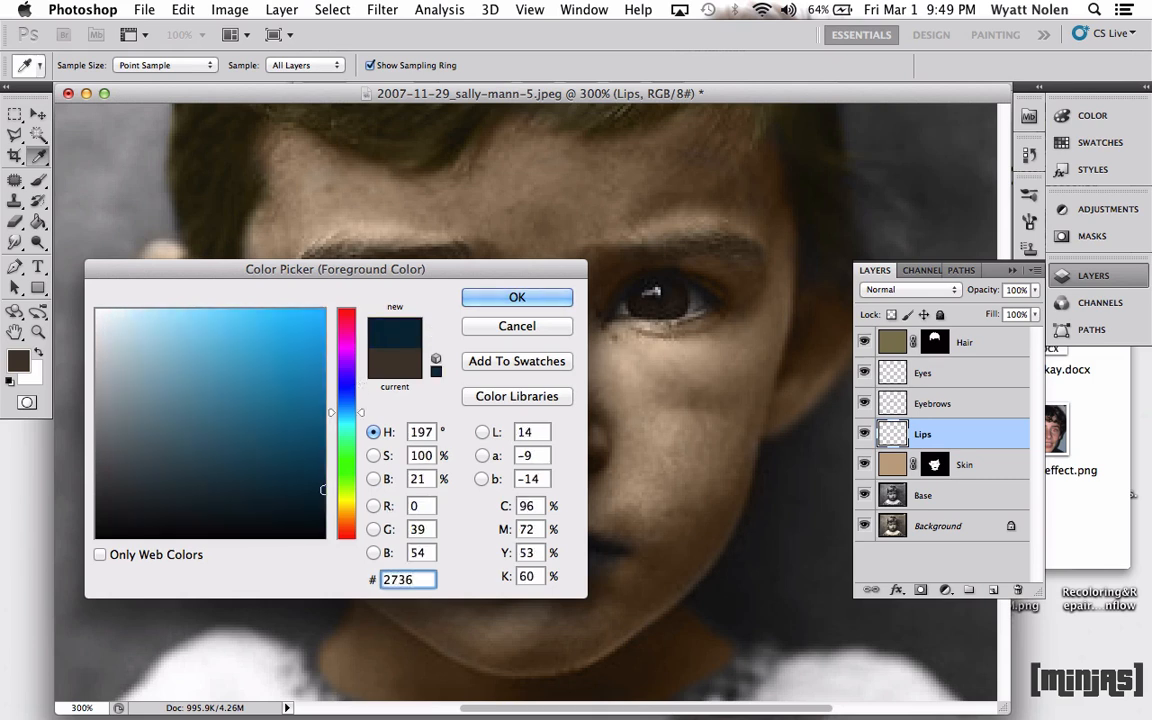
text(37)
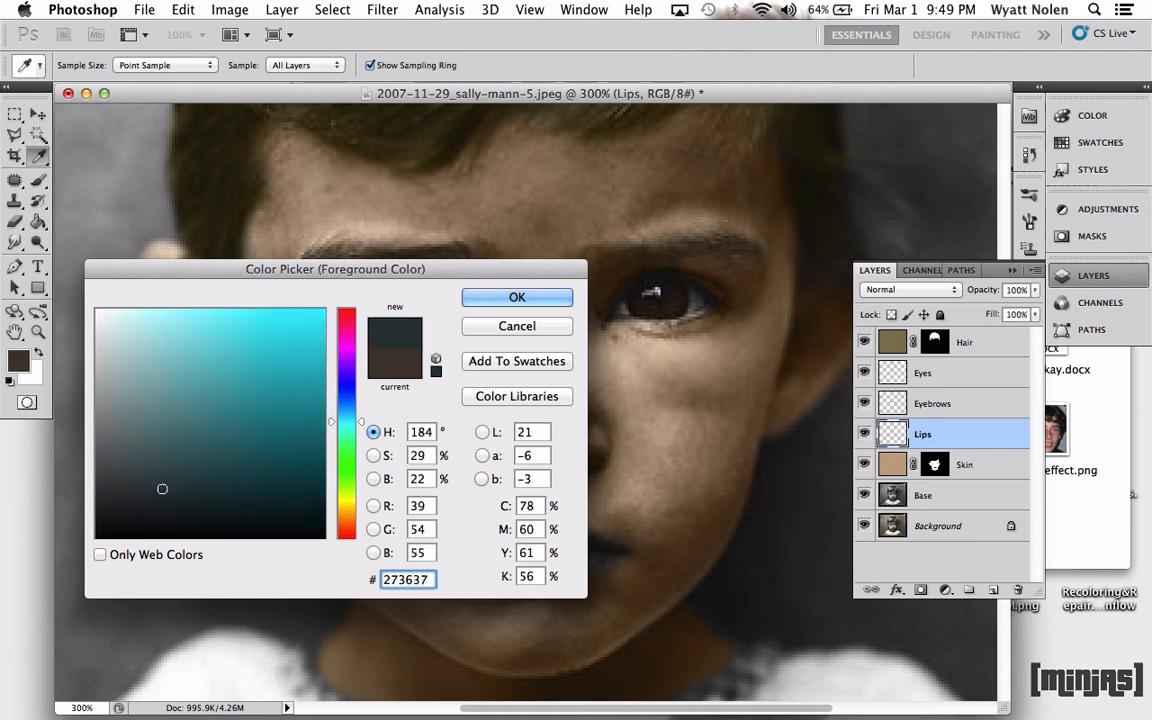
key(BackSpace)
key(BackSpace)
key(BackSpace)
key(BackSpace)
key(BackSpace)
key(BackSpace)
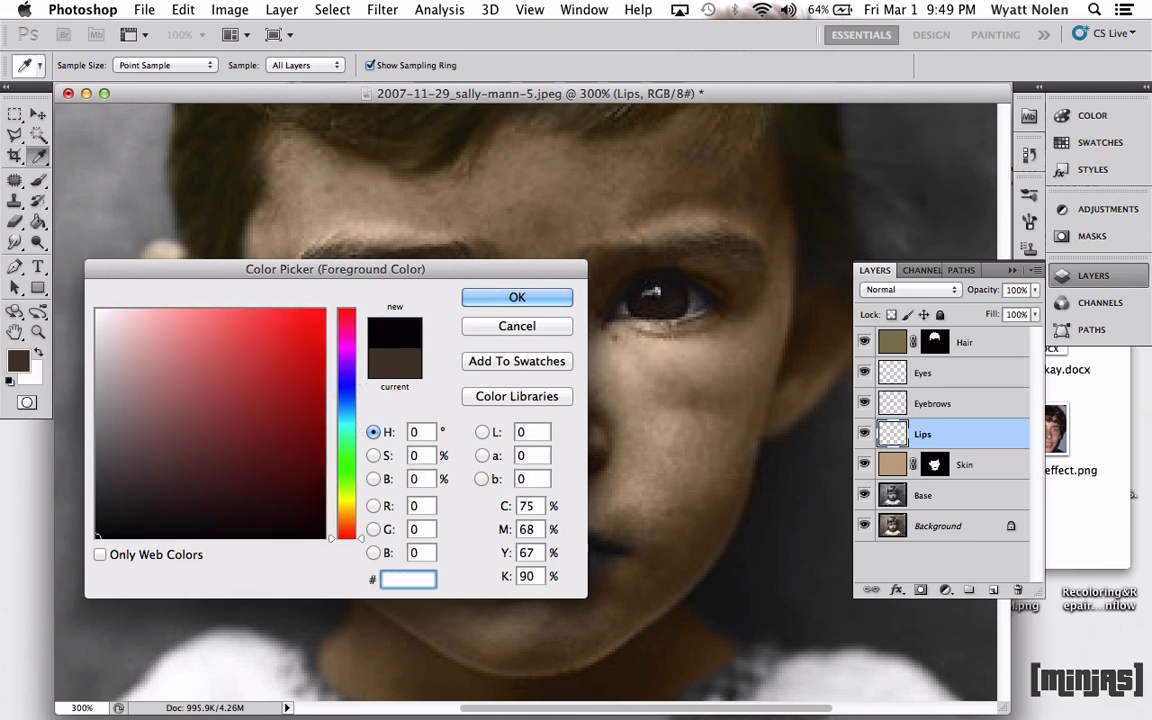
Step: Try hex 355d30 as the foreground colour and clear the entry
text(35)
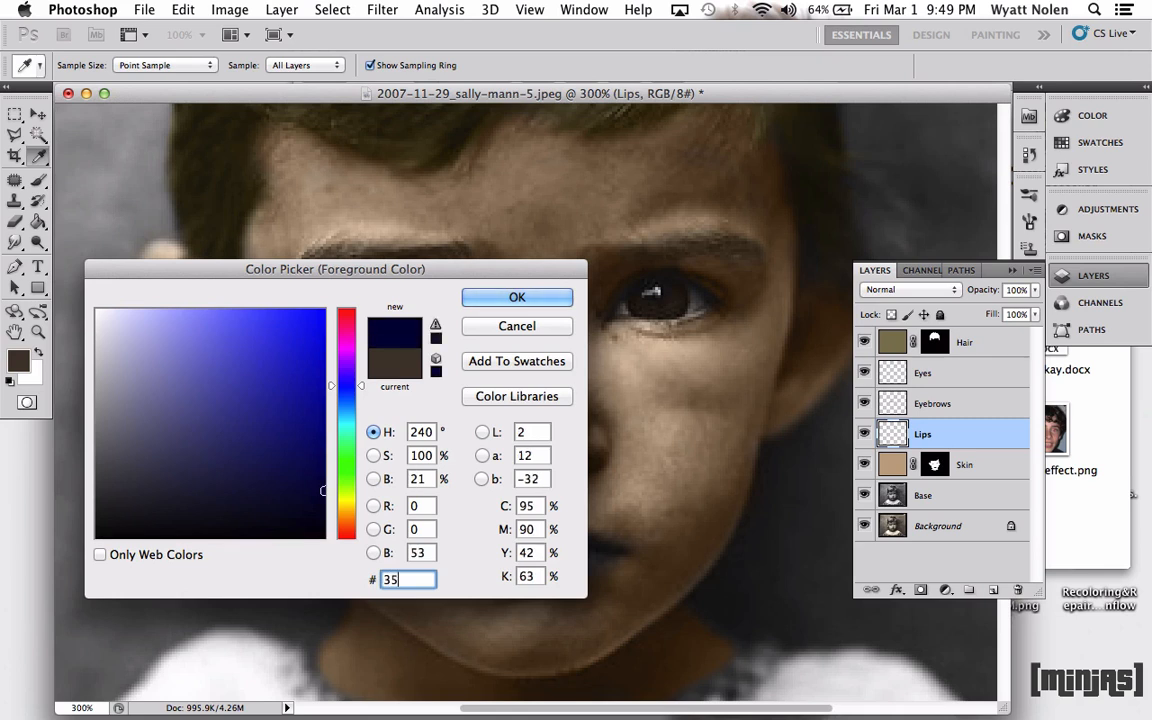
text(5d)
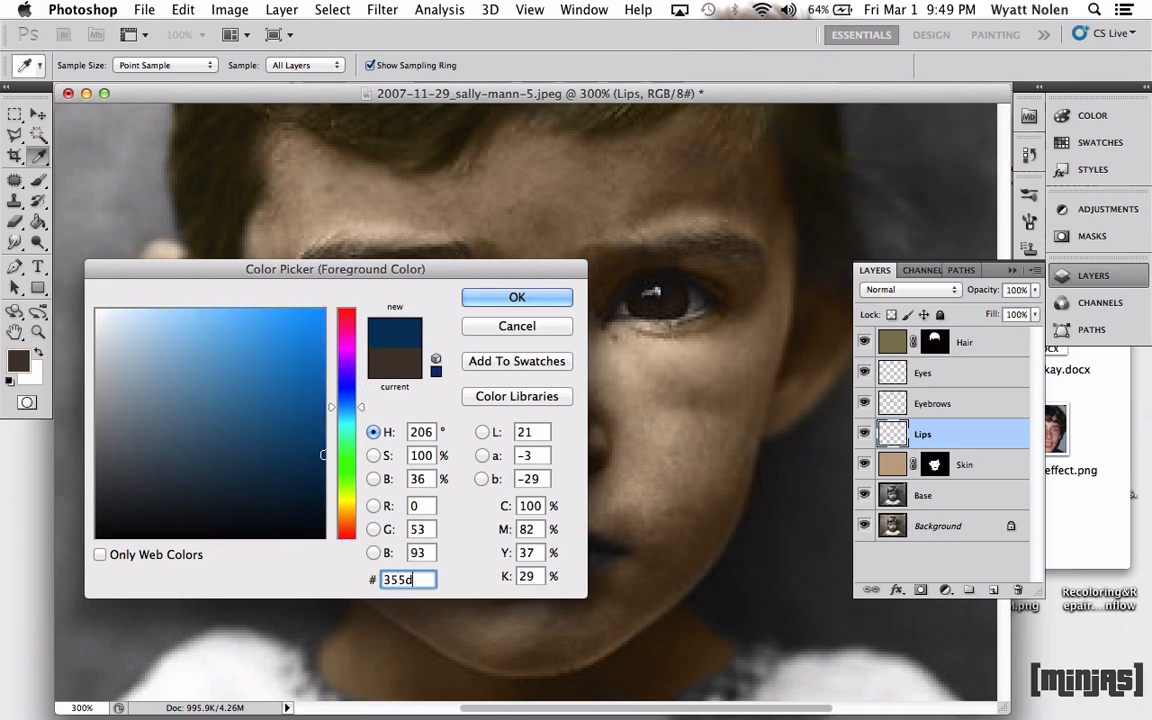
text(30)
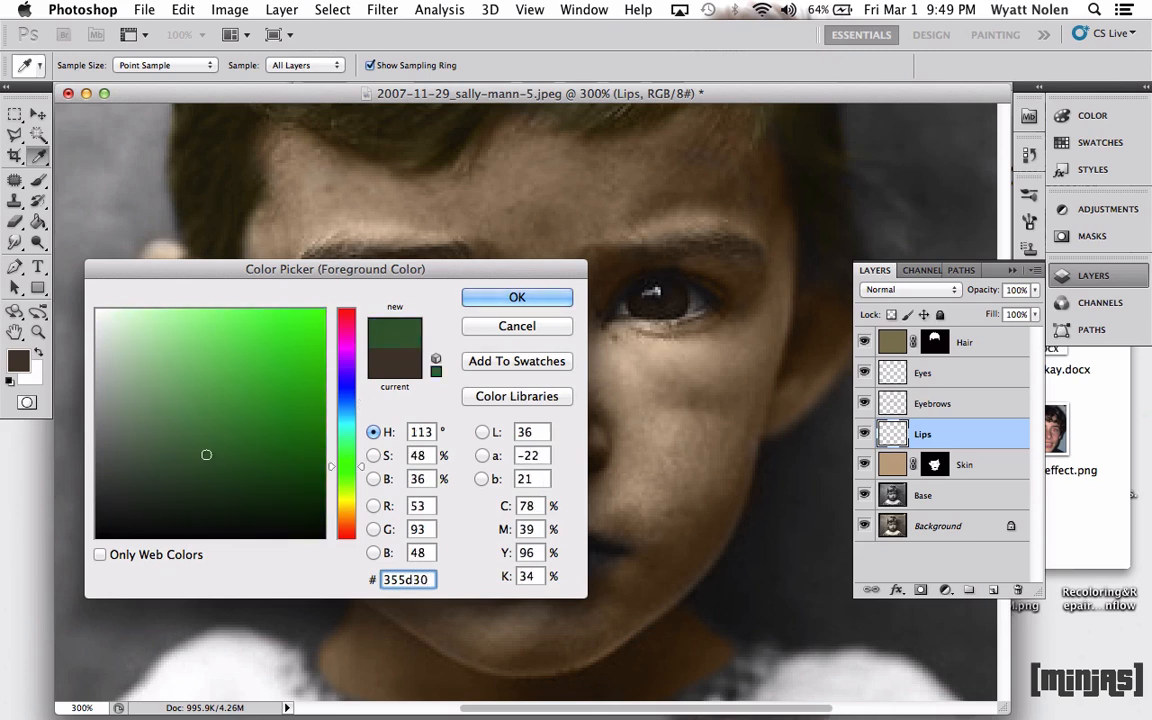
key(BackSpace)
text(0)
key(BackSpace)
key(BackSpace)
key(BackSpace)
key(BackSpace)
key(BackSpace)
key(BackSpace)
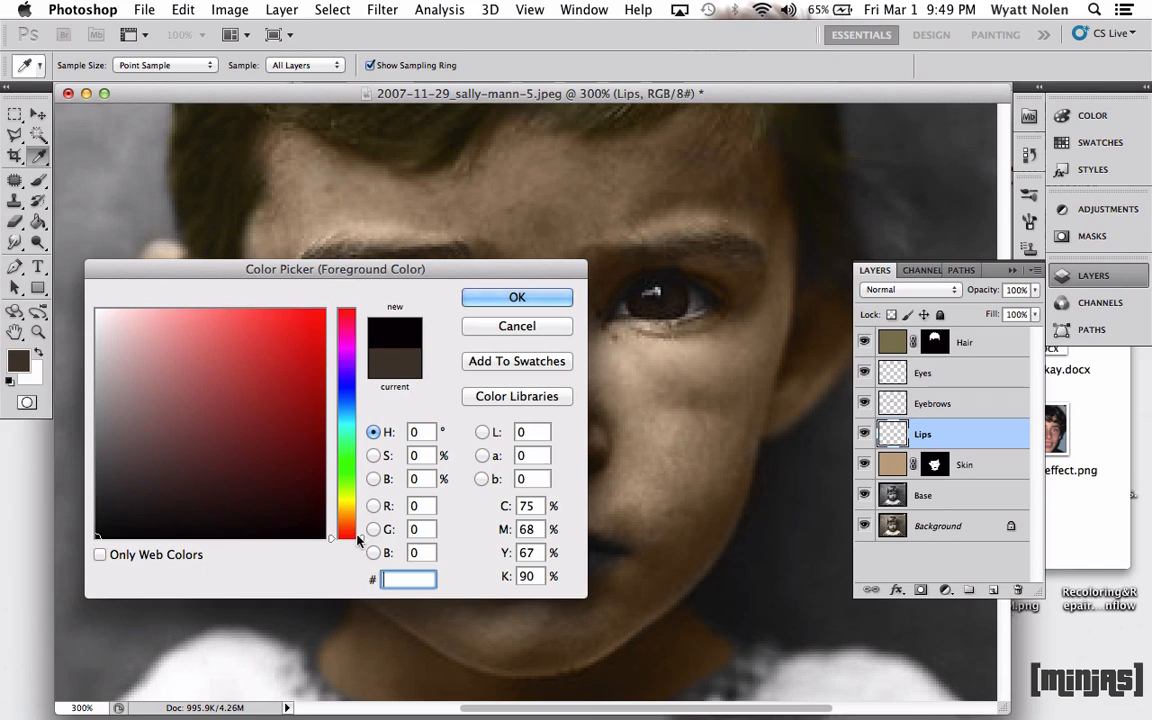
Step: Try the pinkish purple 9c5c80 for the foreground colour, and replace it with the hex entry 97572
click(363, 502)
drag(363, 502, 378, 332)
drag(211, 375, 189, 397)
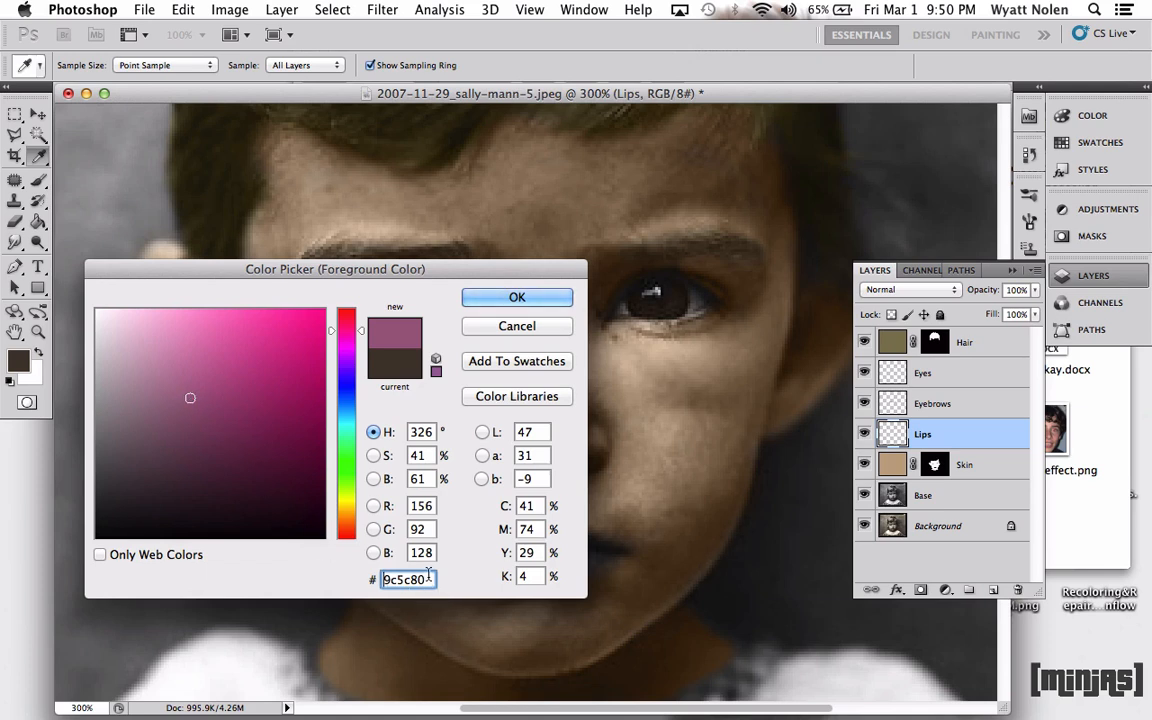
text(97)
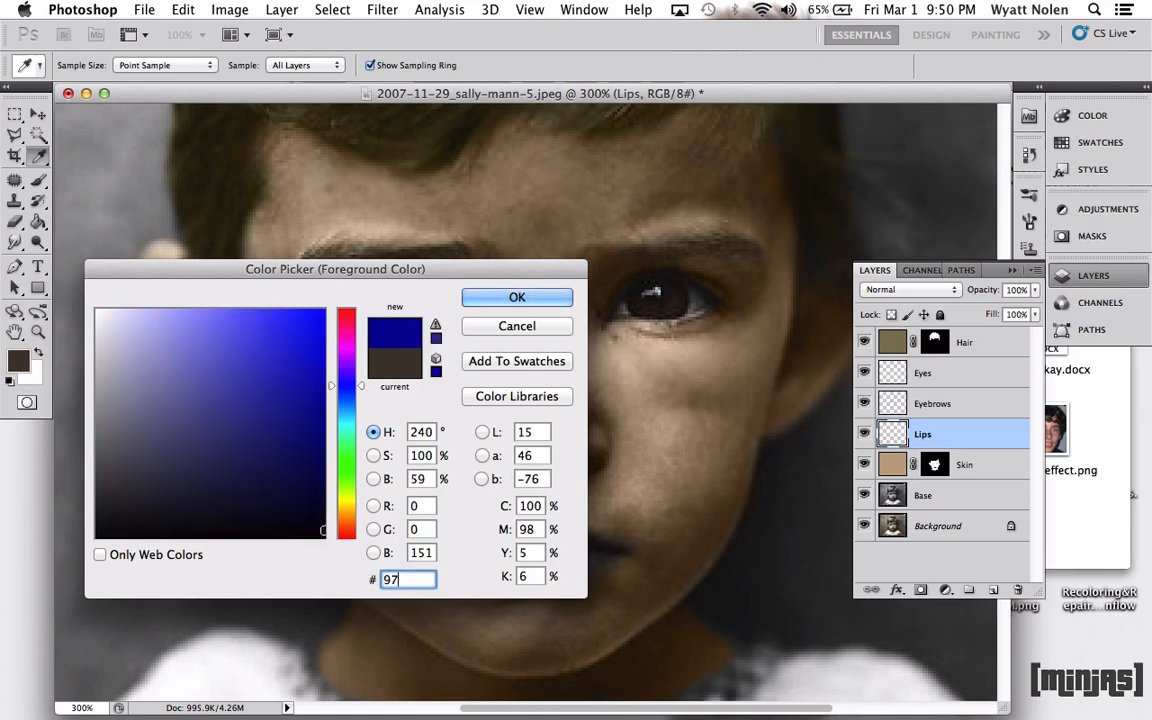
text(5)
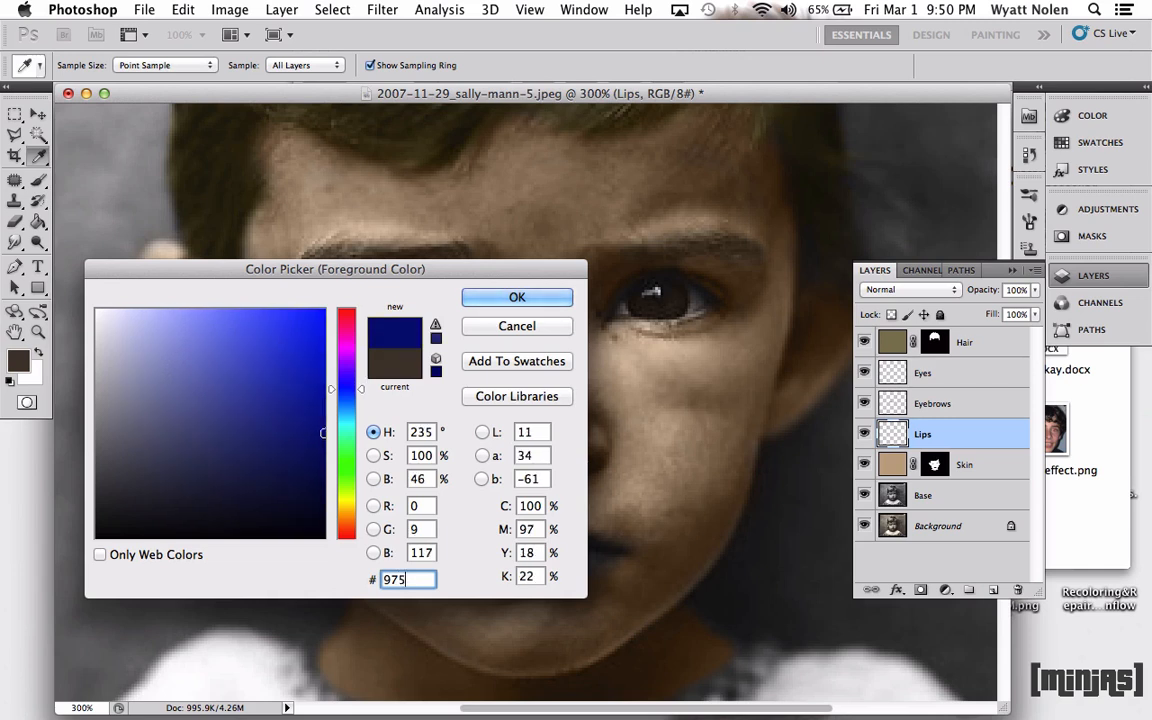
text(72)
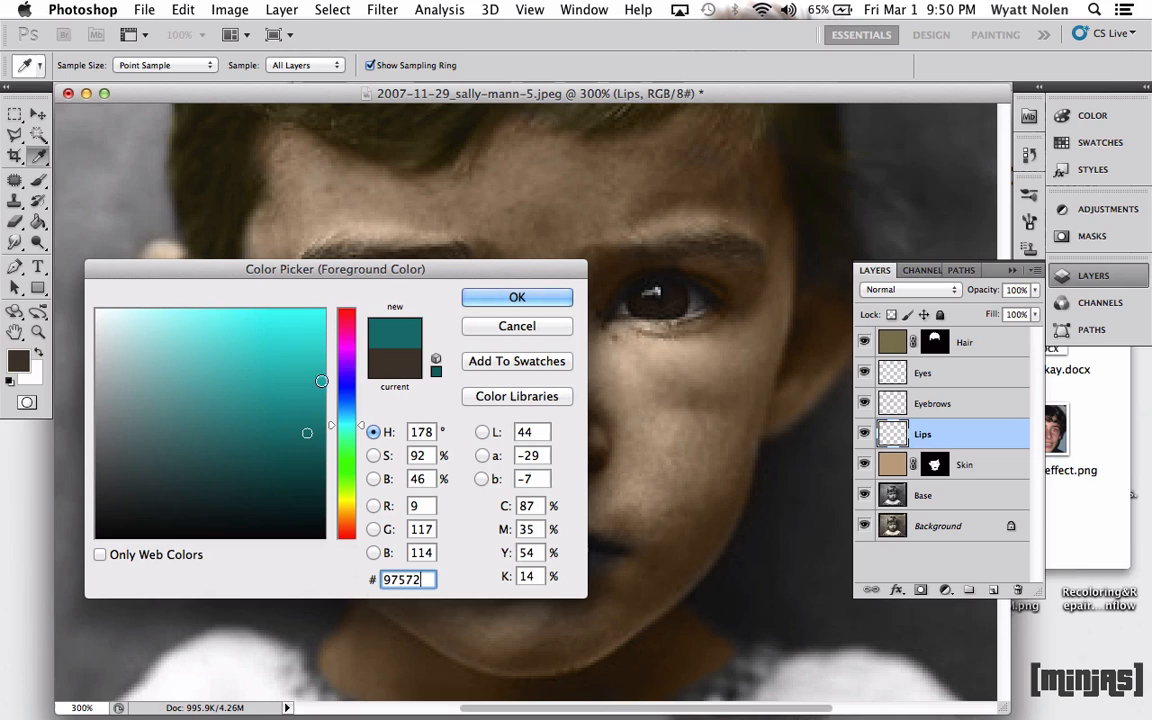
Step: Set the foreground colour to the mauve pink 9d5c87 and activate the Brush tool
drag(357, 425, 367, 336)
drag(307, 432, 190, 397)
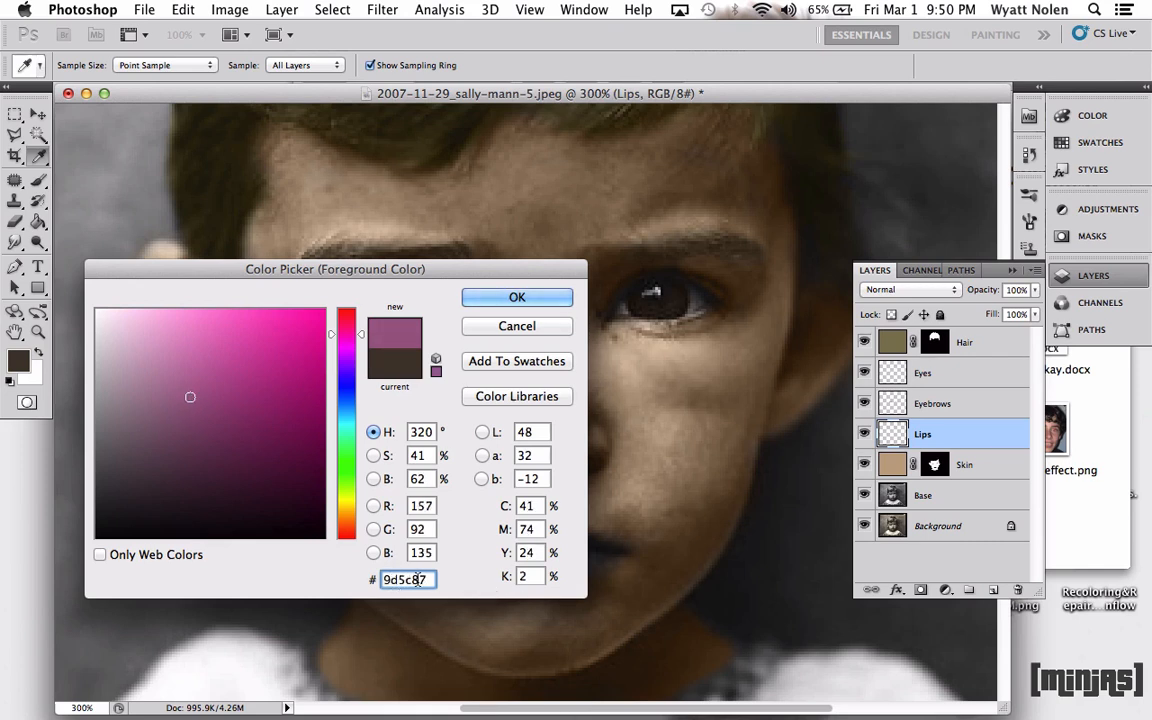
click(517, 299)
key(b)
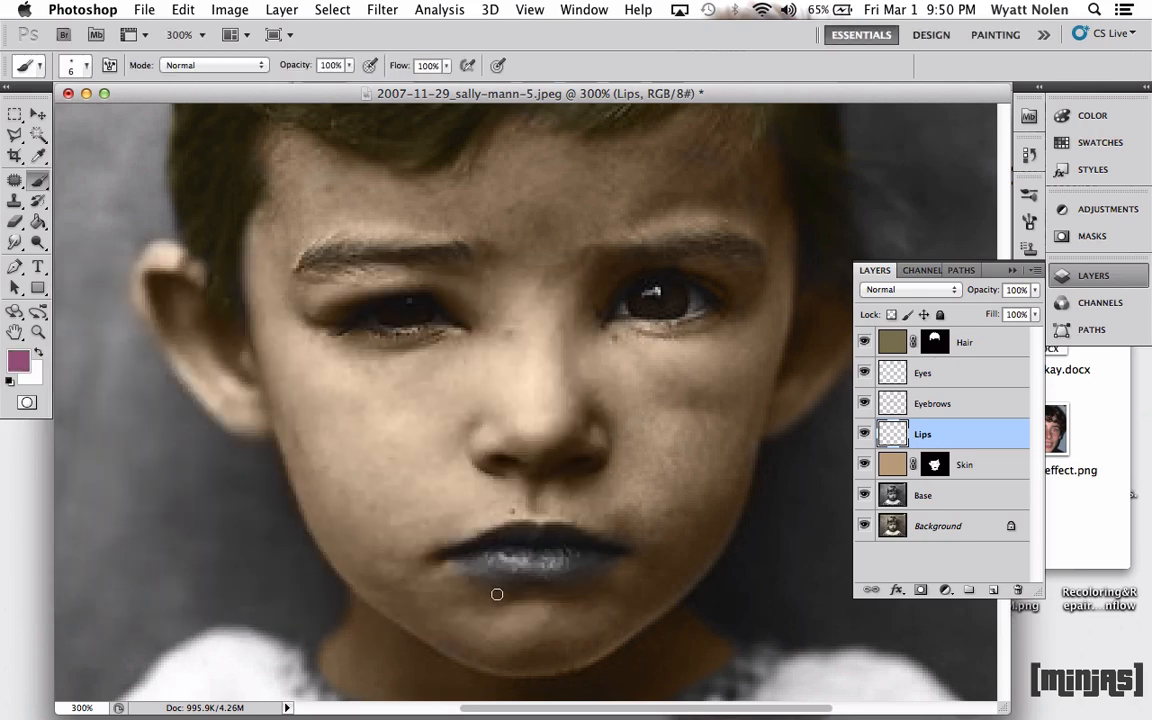
Step: Set the Lips layer's blend mode to Color and brush the colour over the upper lip
click(919, 291)
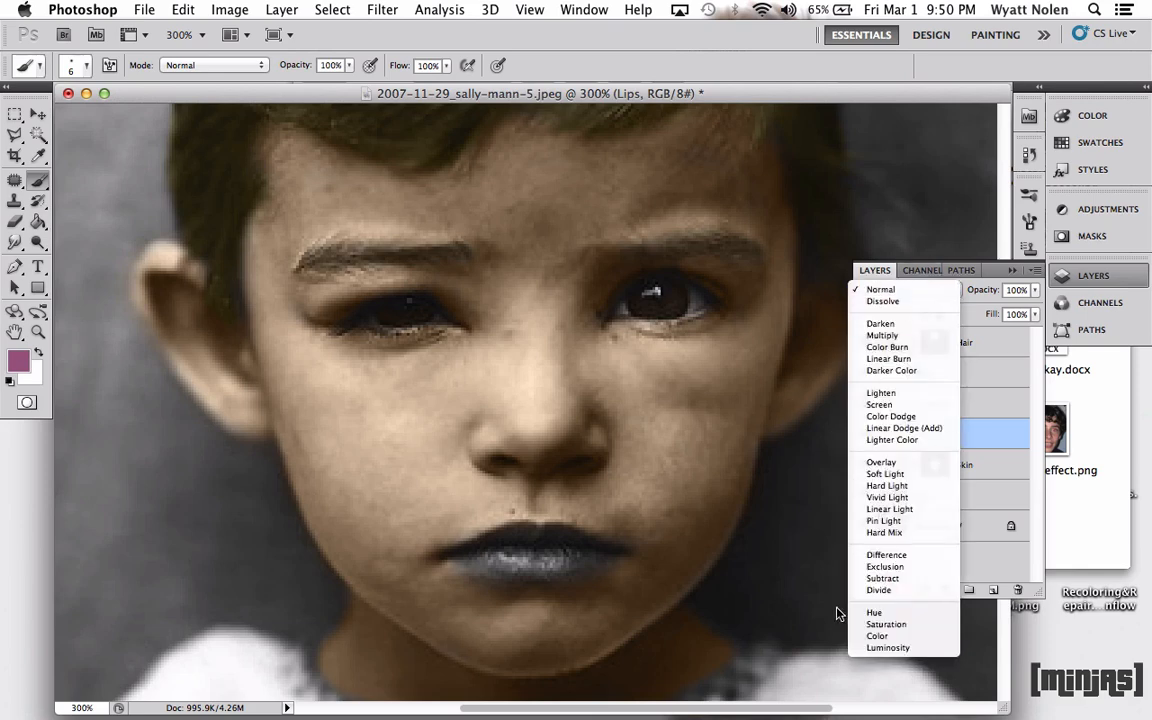
click(882, 636)
mouse_move(477, 551)
mouse_down()
mouse_move(461, 555)
mouse_move(490, 560)
mouse_move(466, 551)
mouse_move(507, 533)
mouse_up()
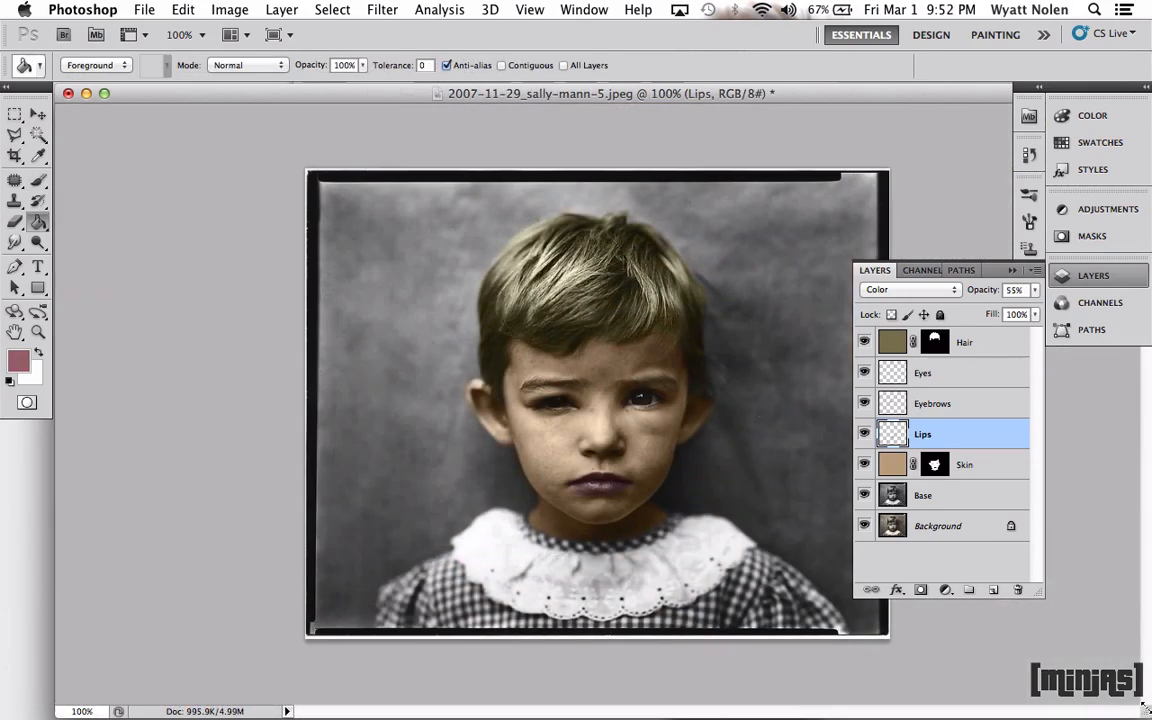
Step: Check the hex code of the current foreground colour used for the lips, leaving the colour as it is
click(18, 360)
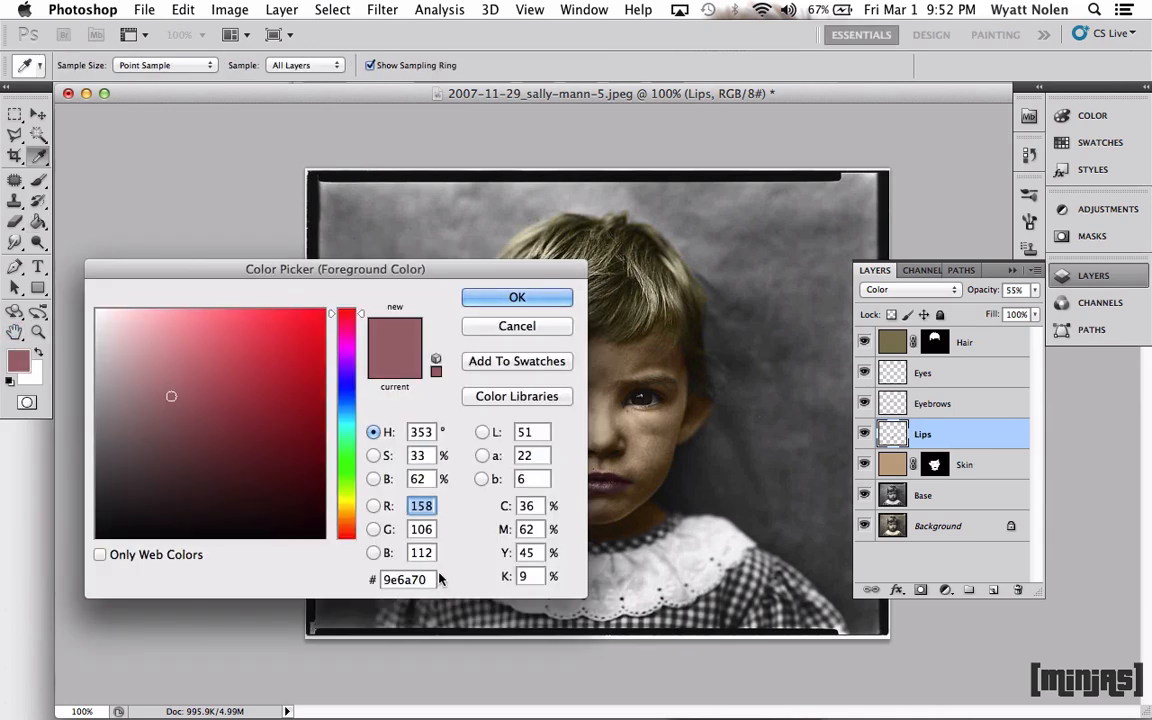
click(517, 298)
key(g)
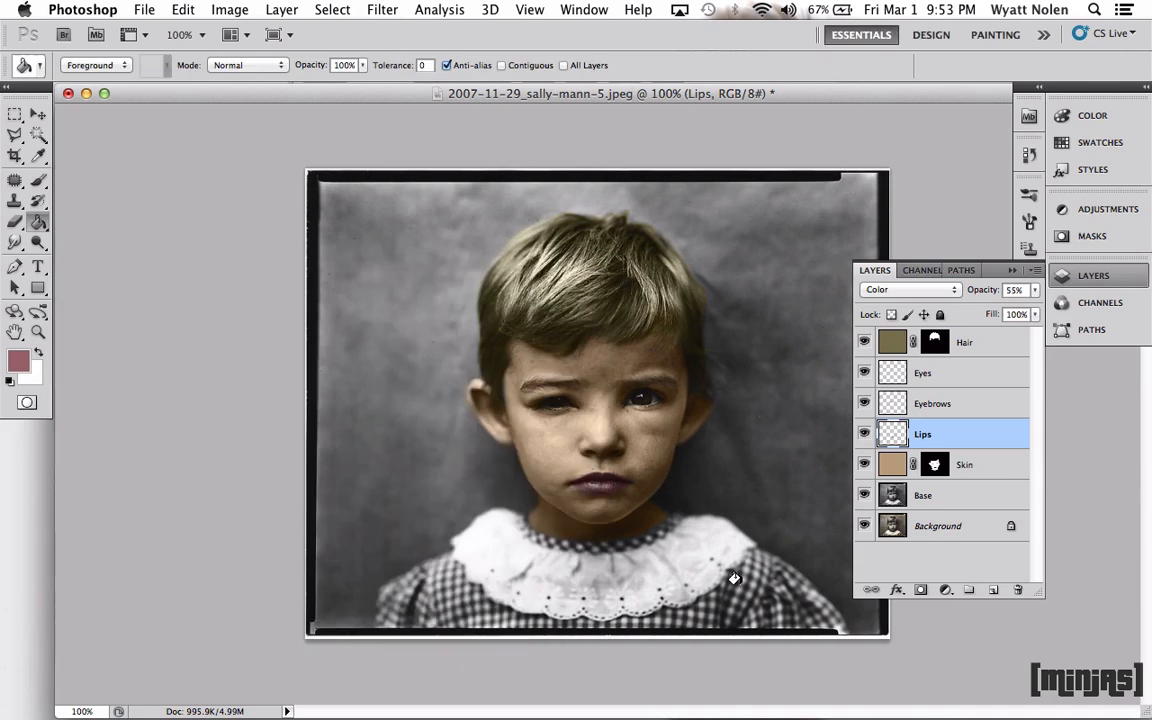
click(22, 363)
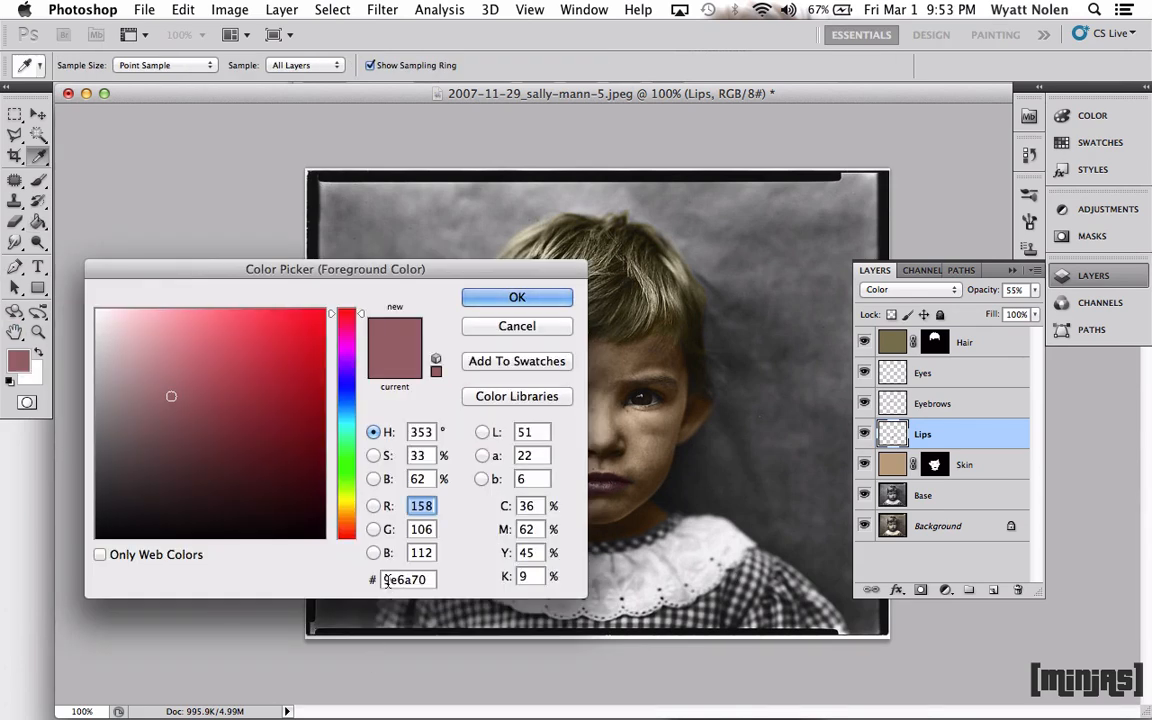
click(535, 298)
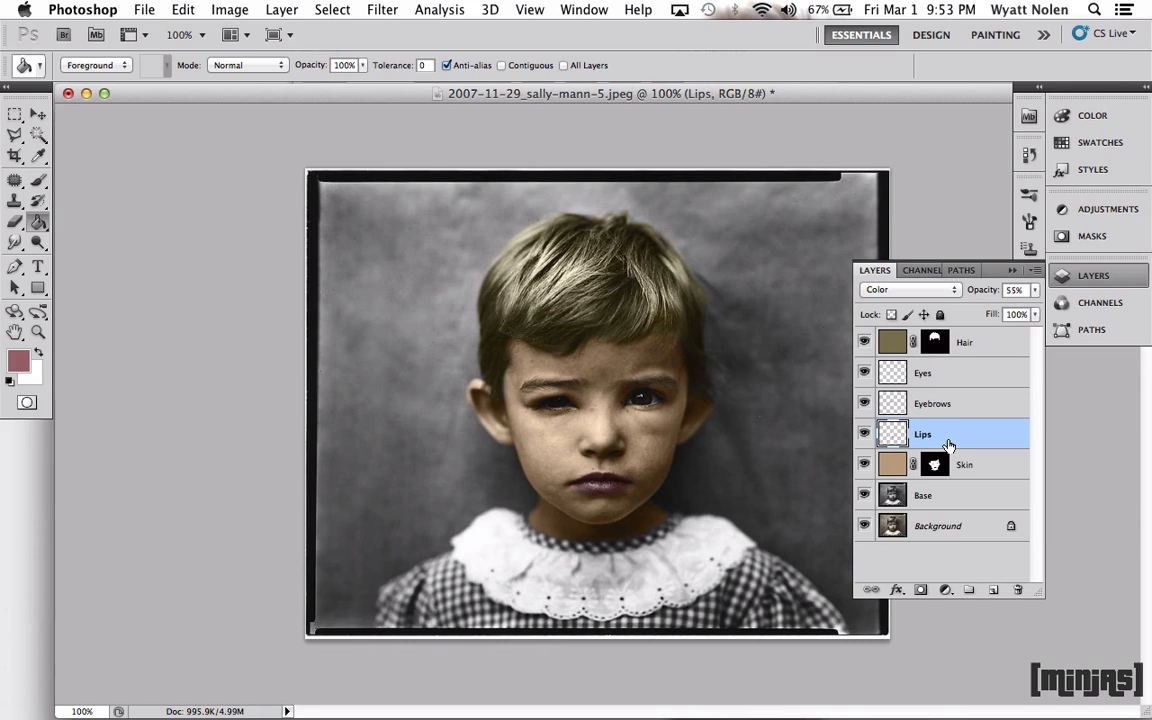
Step: Create a new empty layer named "Whites" directly above the Lips layer
key(super+shift+n)
text(White)
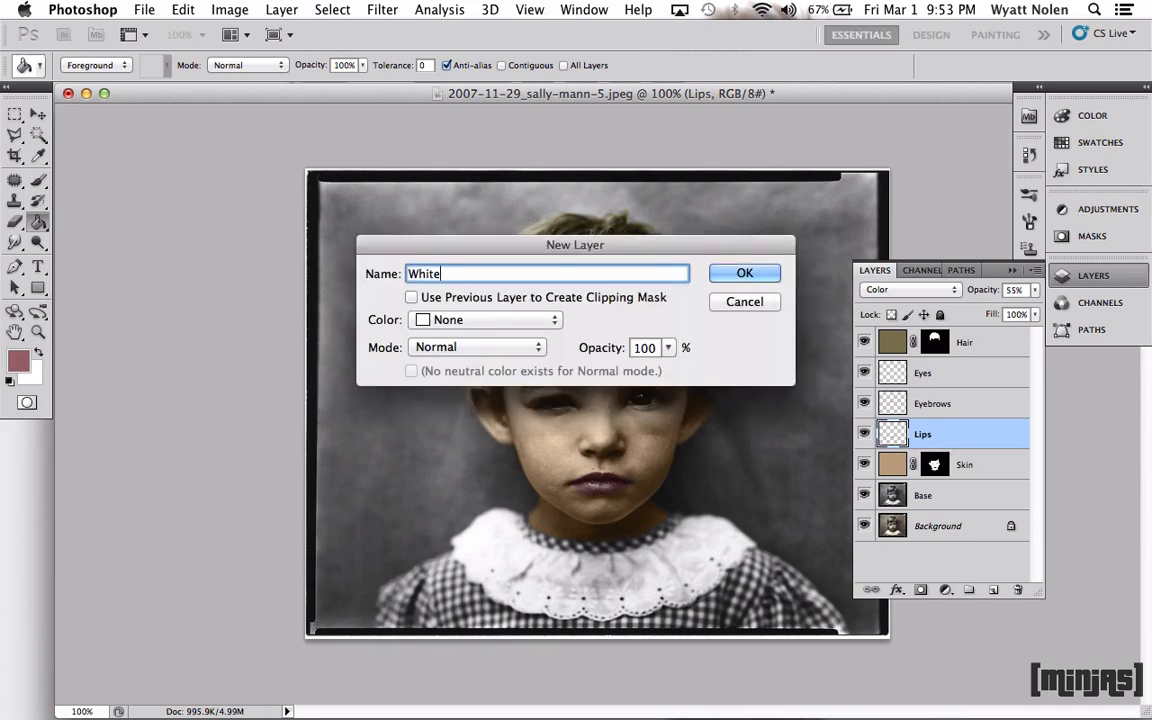
text(s)
key(Return)
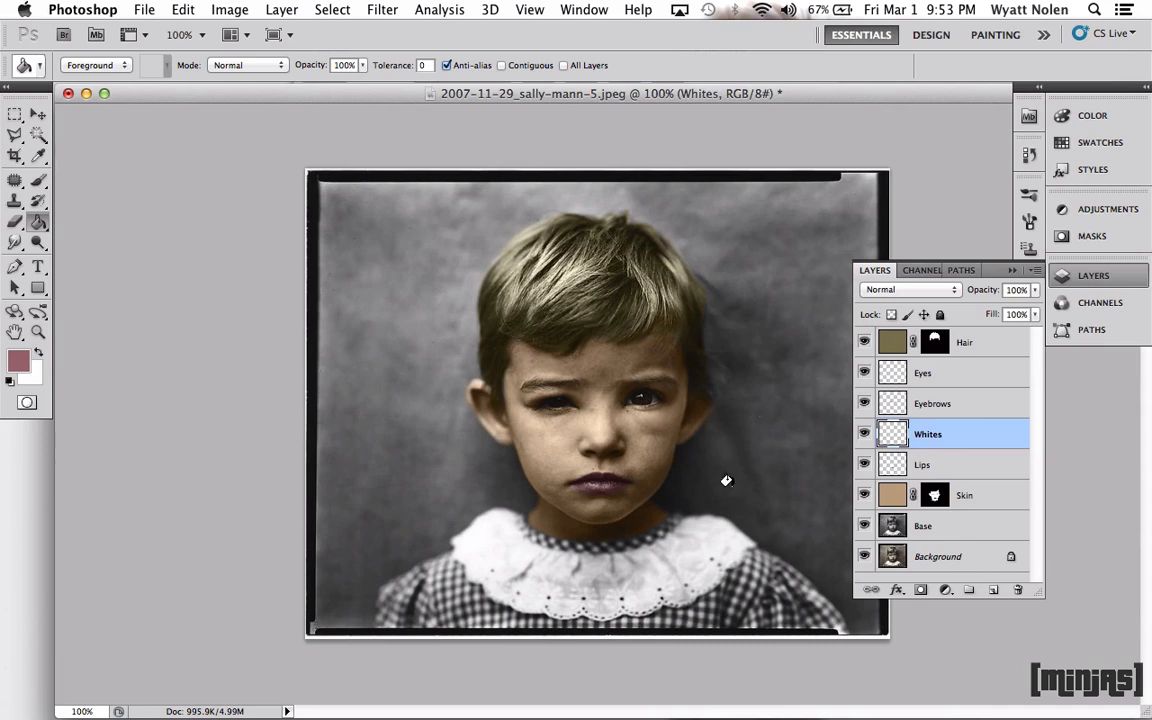
Step: Fill the Whites layer with white in Color blend mode and add a layer mask to it
click(39, 353)
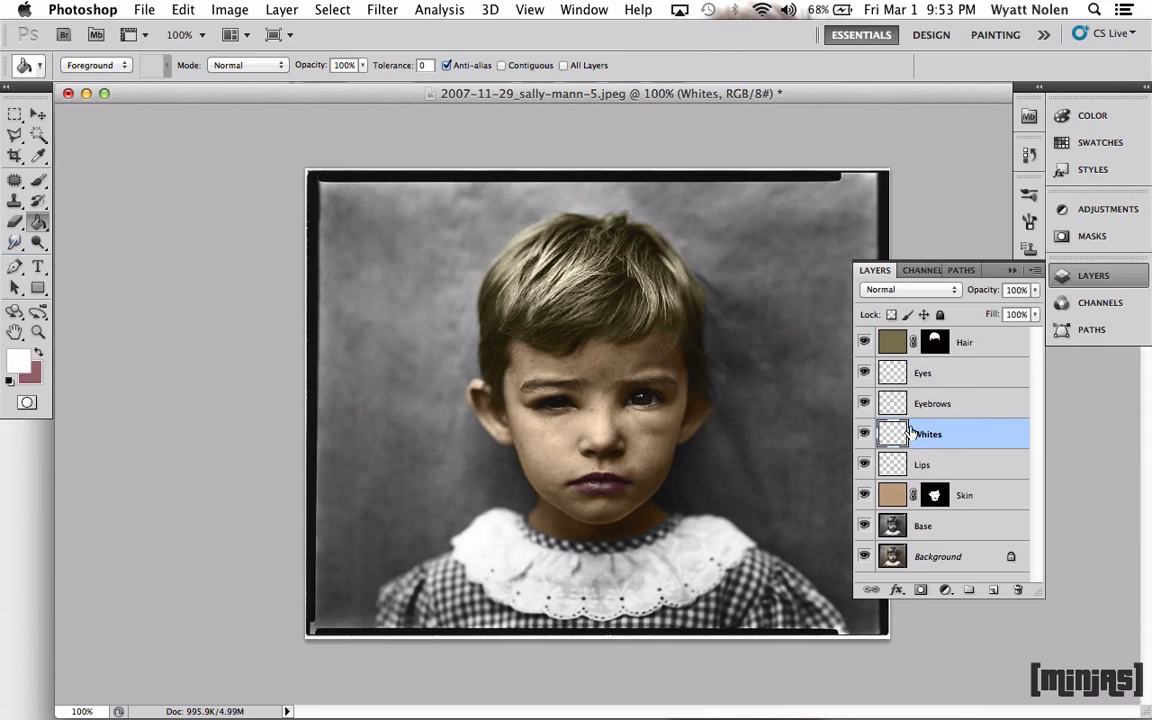
click(910, 289)
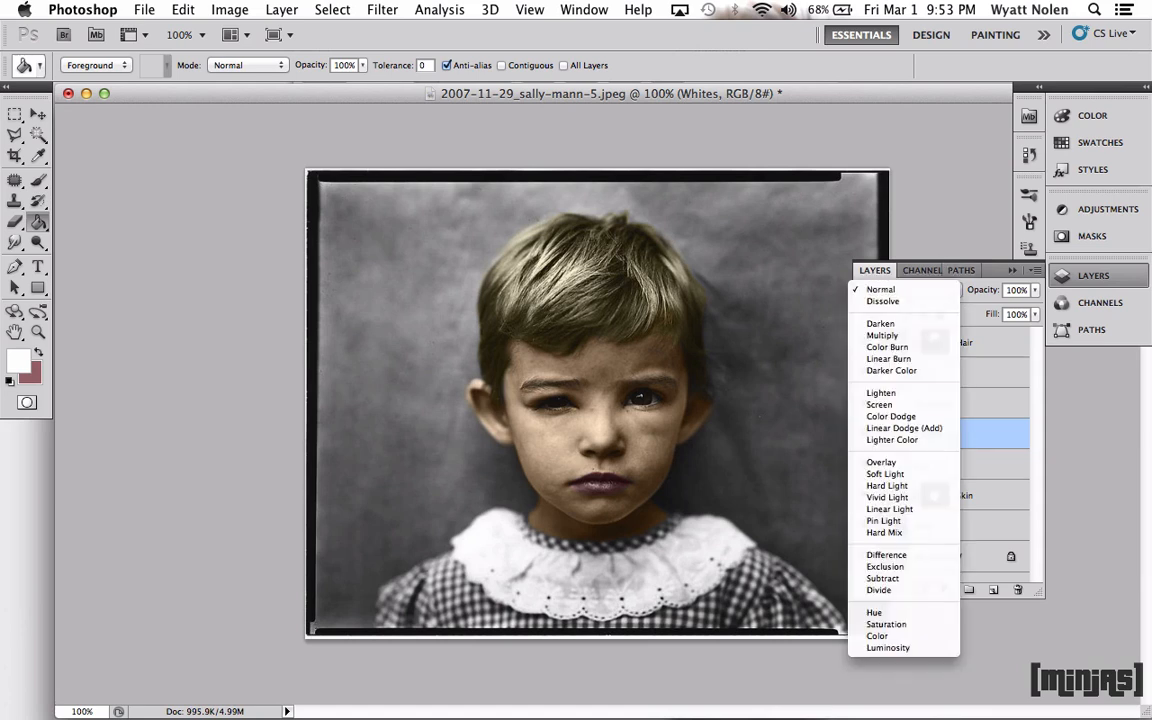
click(880, 636)
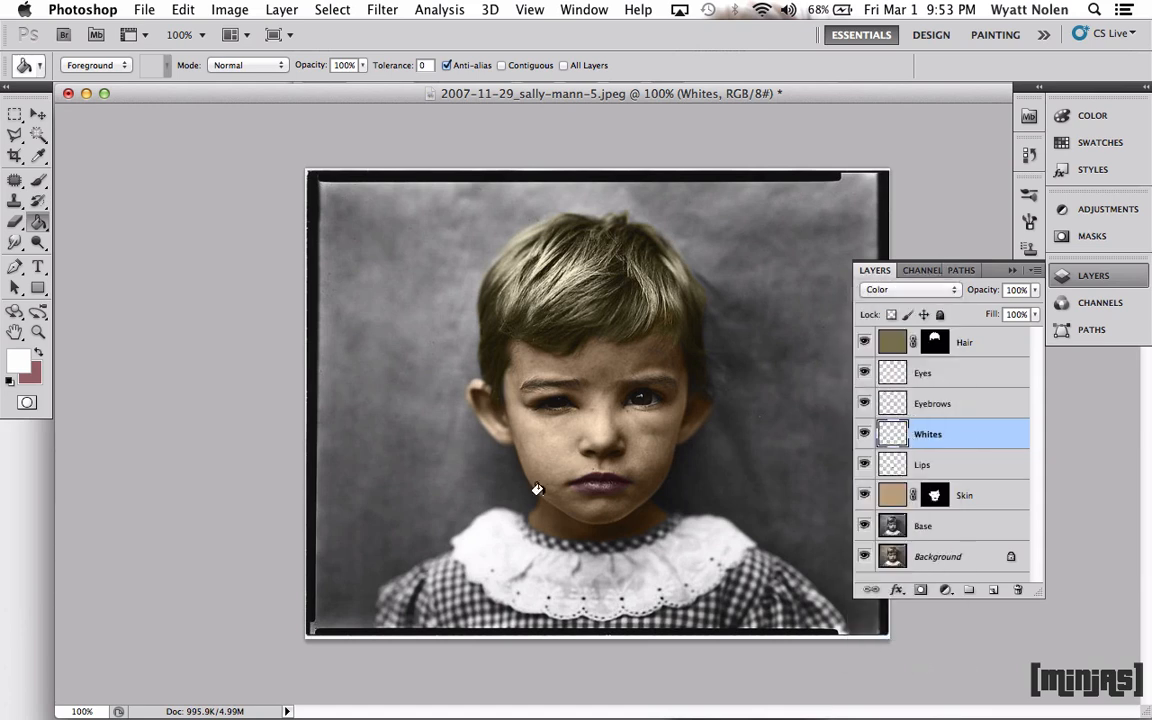
click(417, 364)
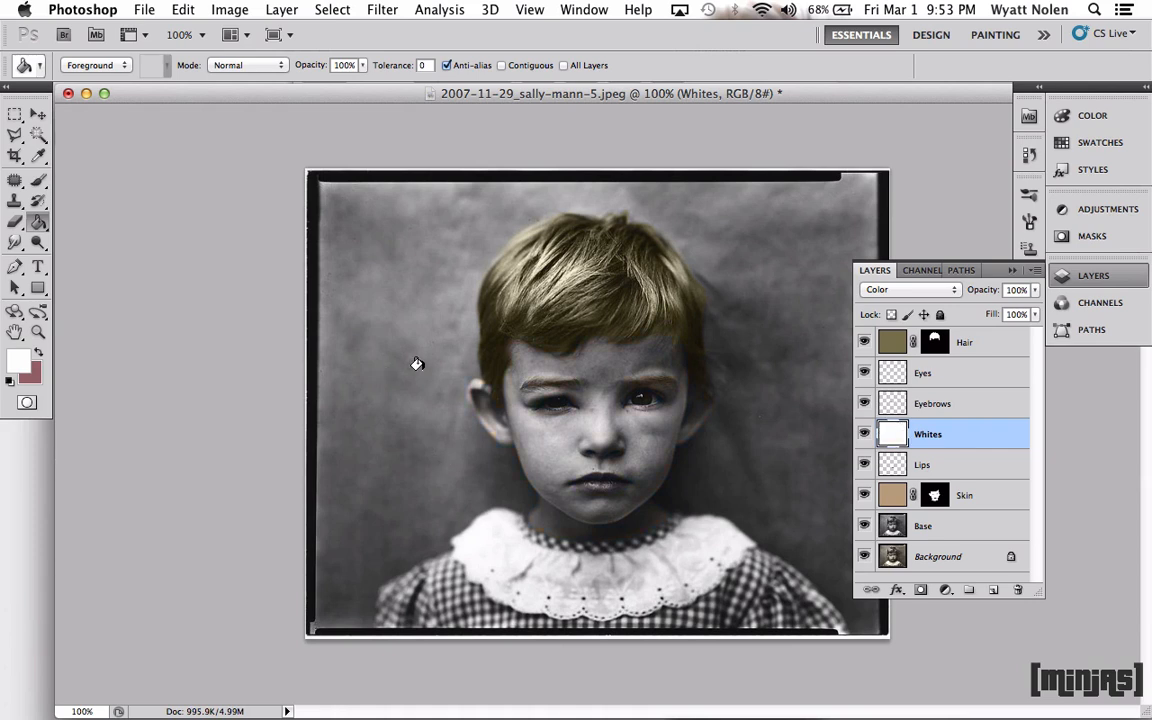
click(917, 591)
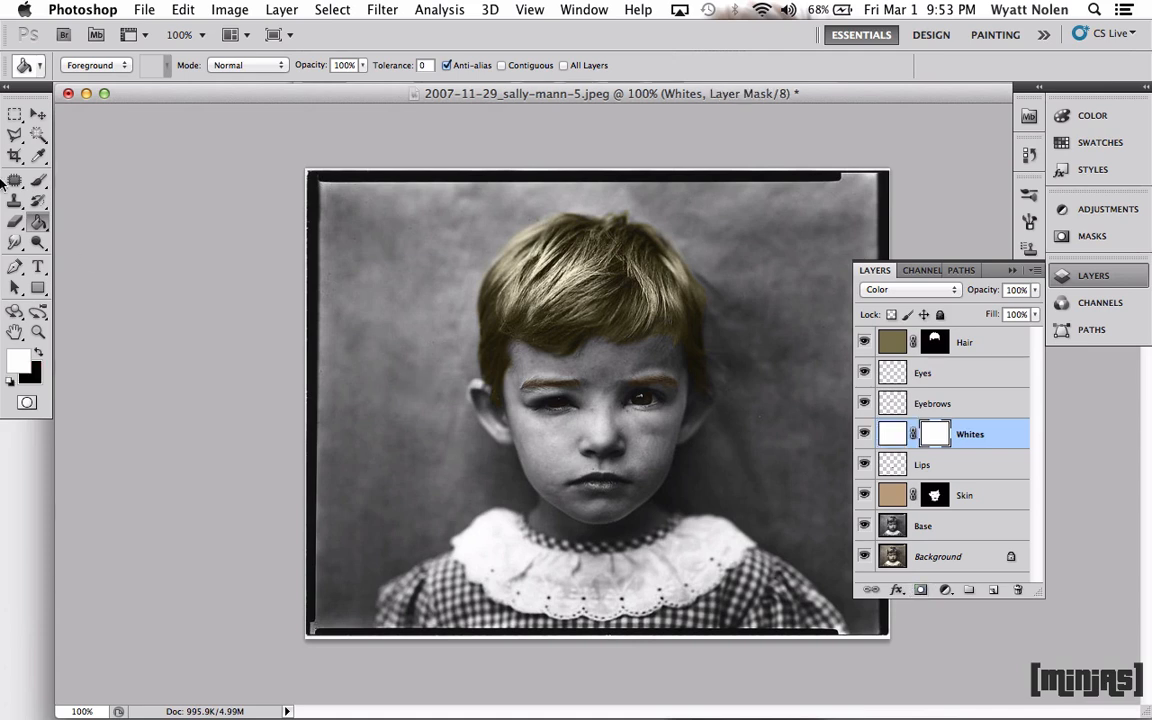
Step: Fill the Whites layer's mask with black to hide the layer's effect on the whole photo
click(36, 352)
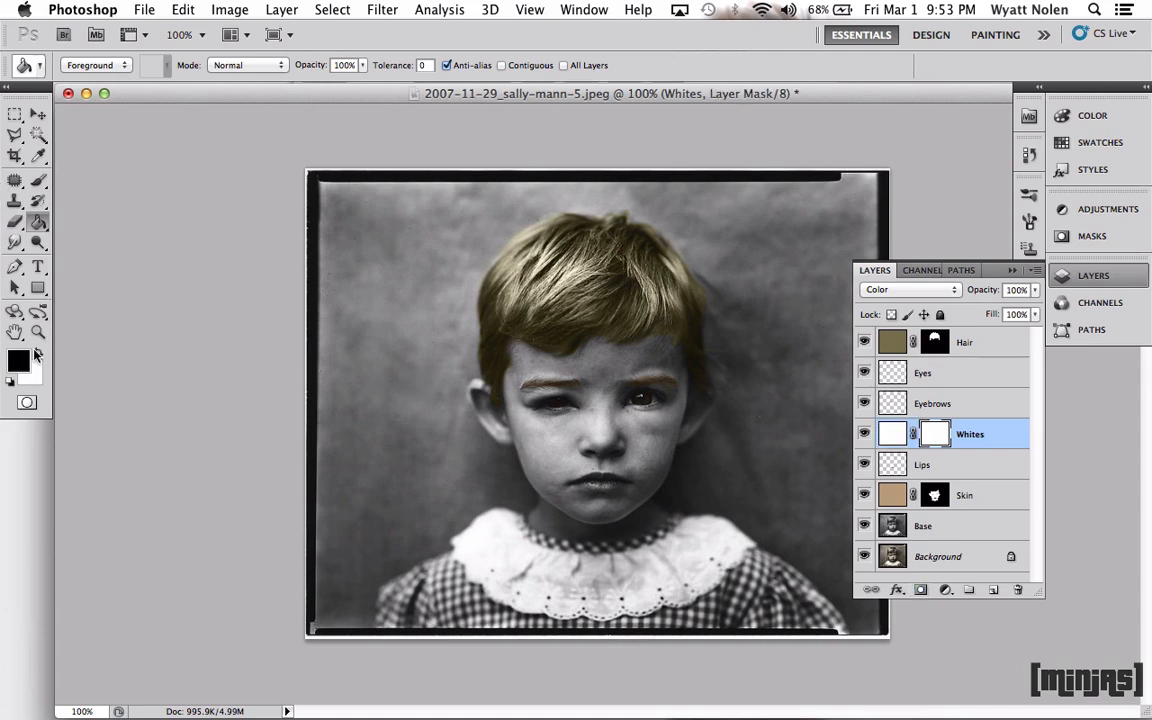
click(581, 458)
Step: Paint white with a fine brush on the Whites mask over the whites of the eyes and the lace collar
click(37, 181)
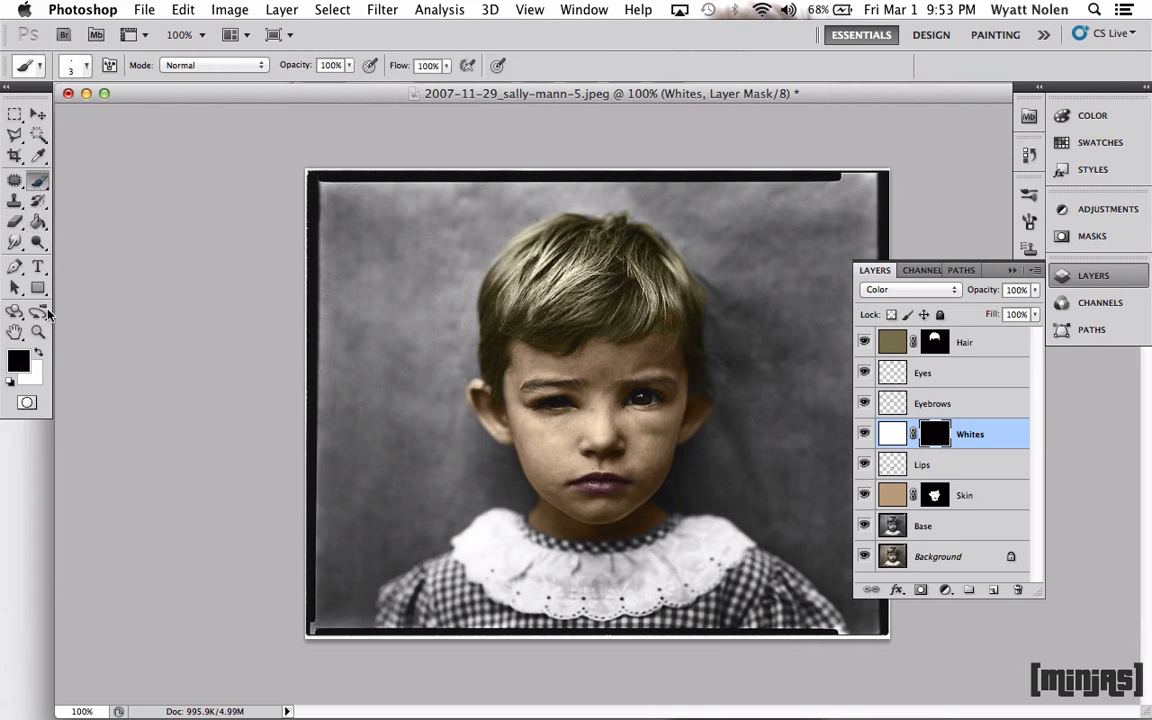
click(38, 352)
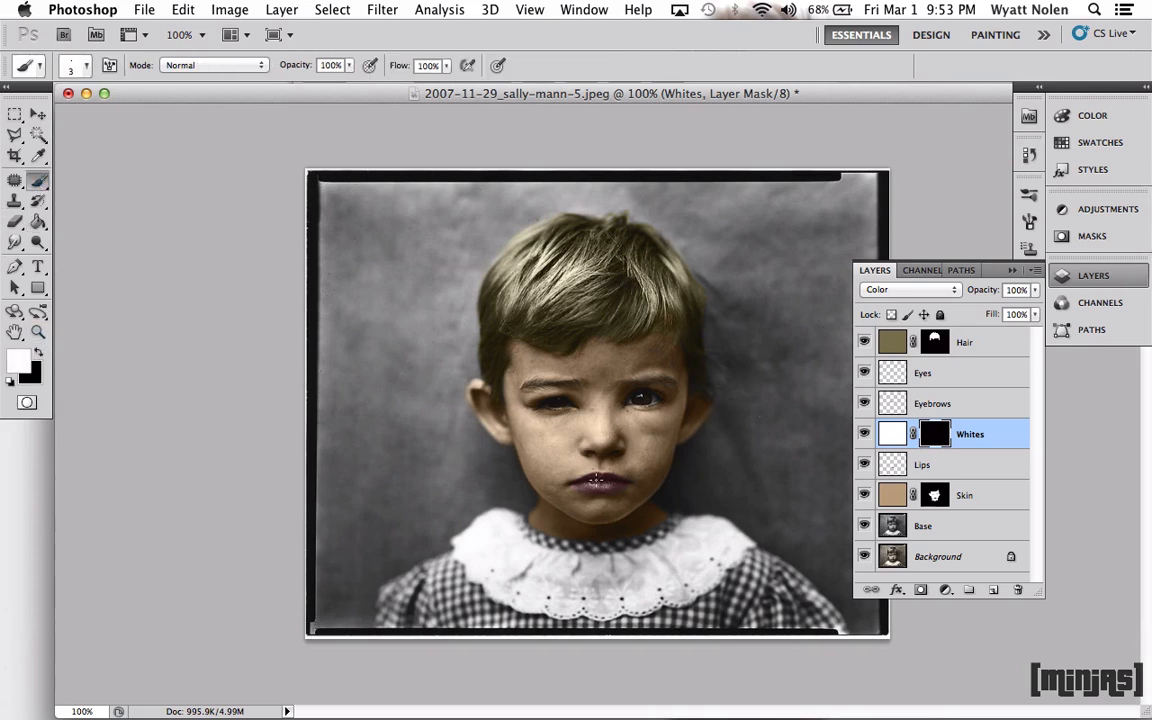
key(bracketright)
key(bracketright)
key(super+equal)
key(super+equal)
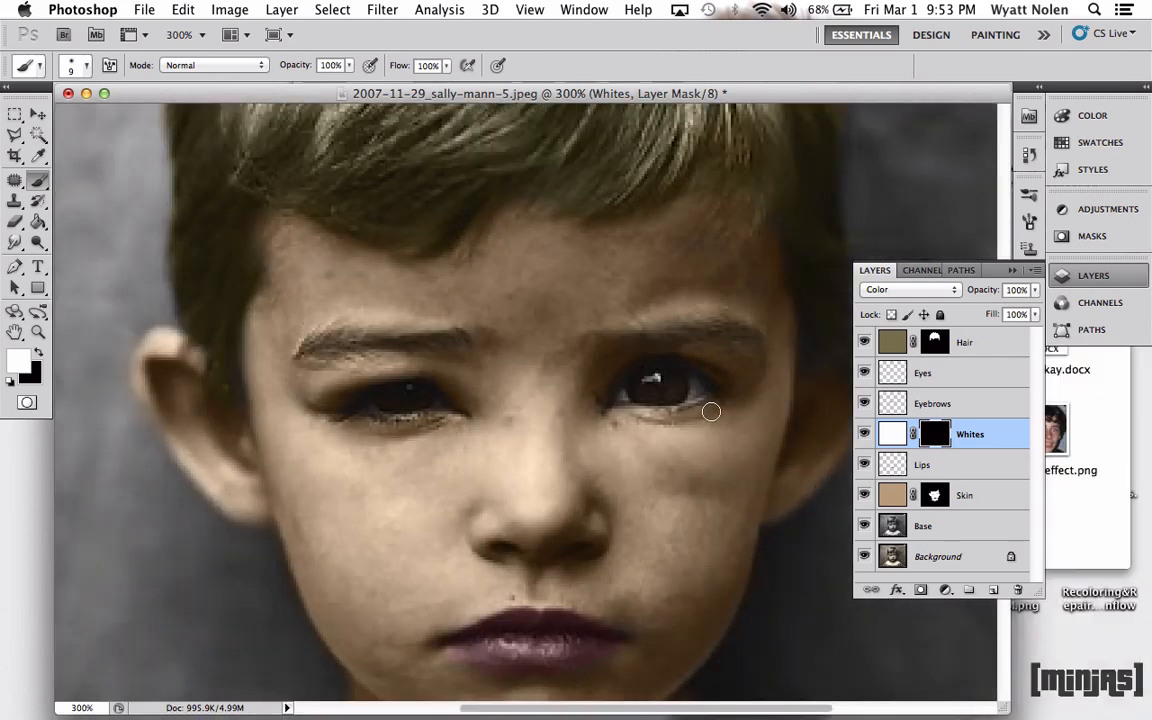
key(bracketleft)
key(bracketleft)
key(bracketleft)
key(bracketleft)
key(bracketleft)
key(bracketleft)
key(bracketleft)
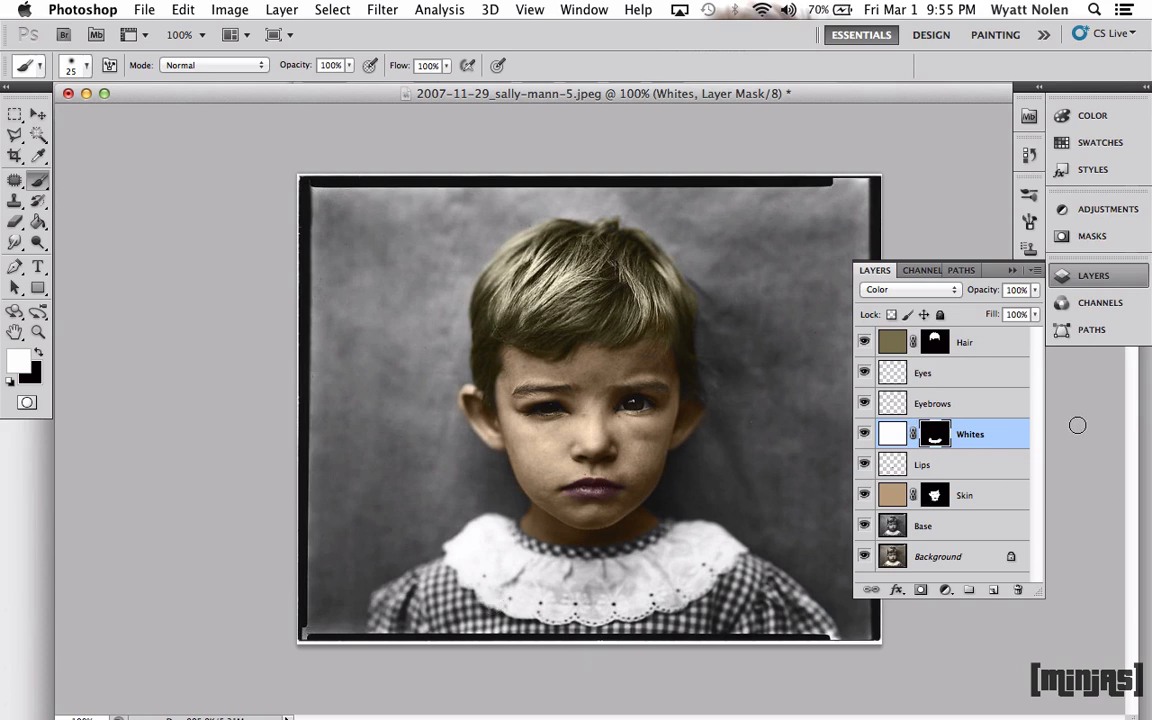
Step: Create a new empty layer named "Blush" directly above the Whites layer
key(super+shift+n)
text(Blus)
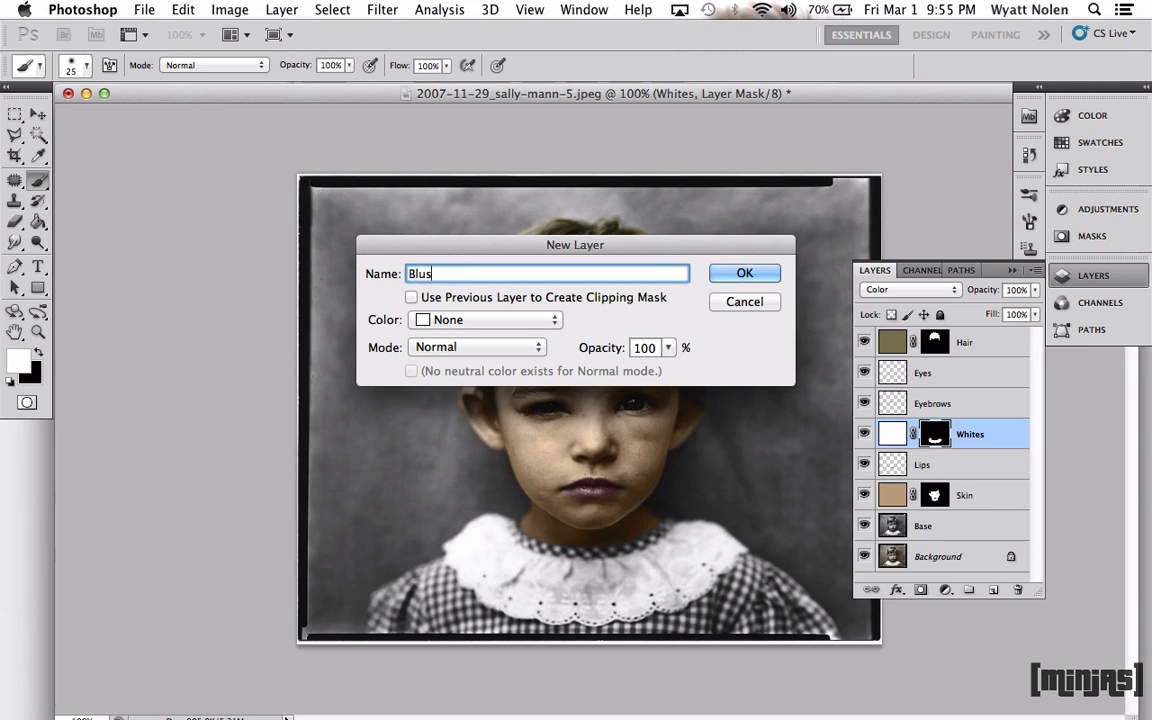
text(h)
key(Return)
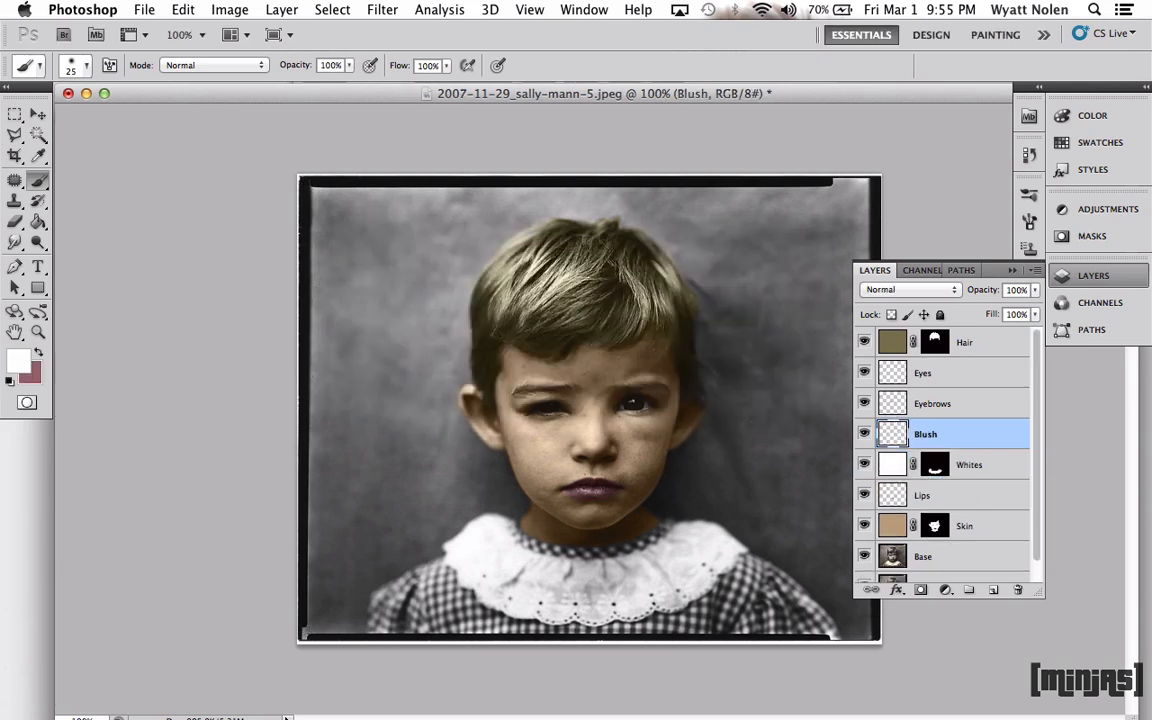
Step: Set the foreground colour to the pink aa5895 and switch to the Brush tool
click(37, 354)
click(24, 362)
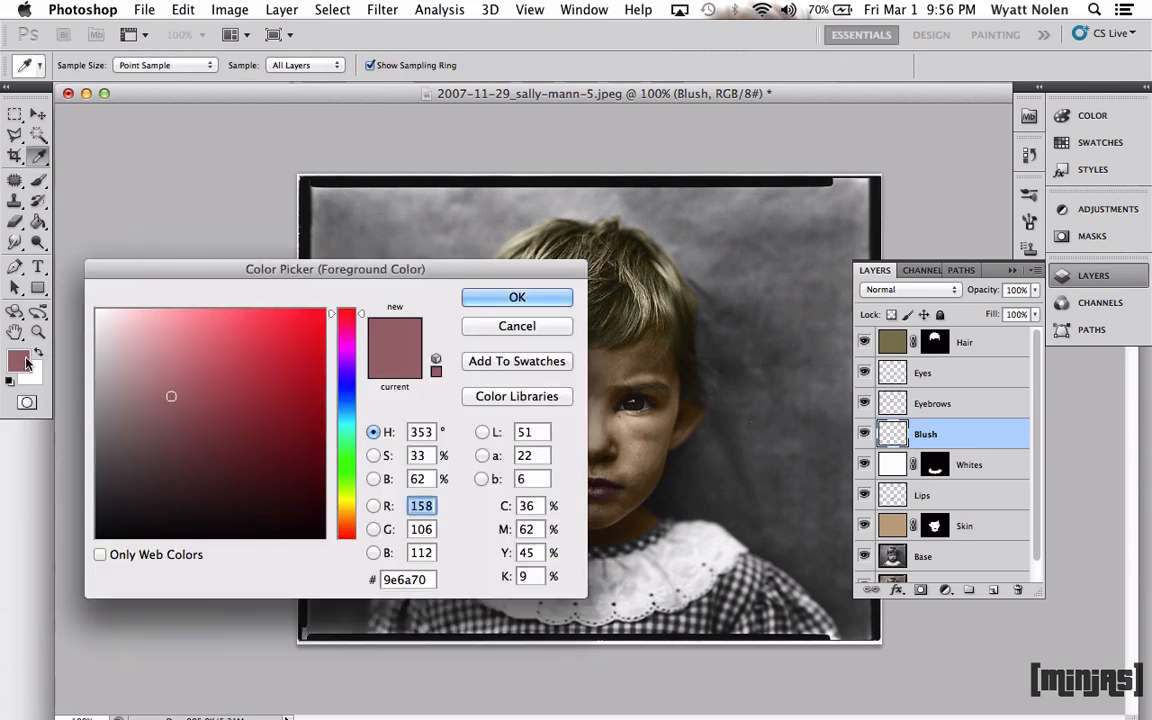
click(405, 579)
key(BackSpace)
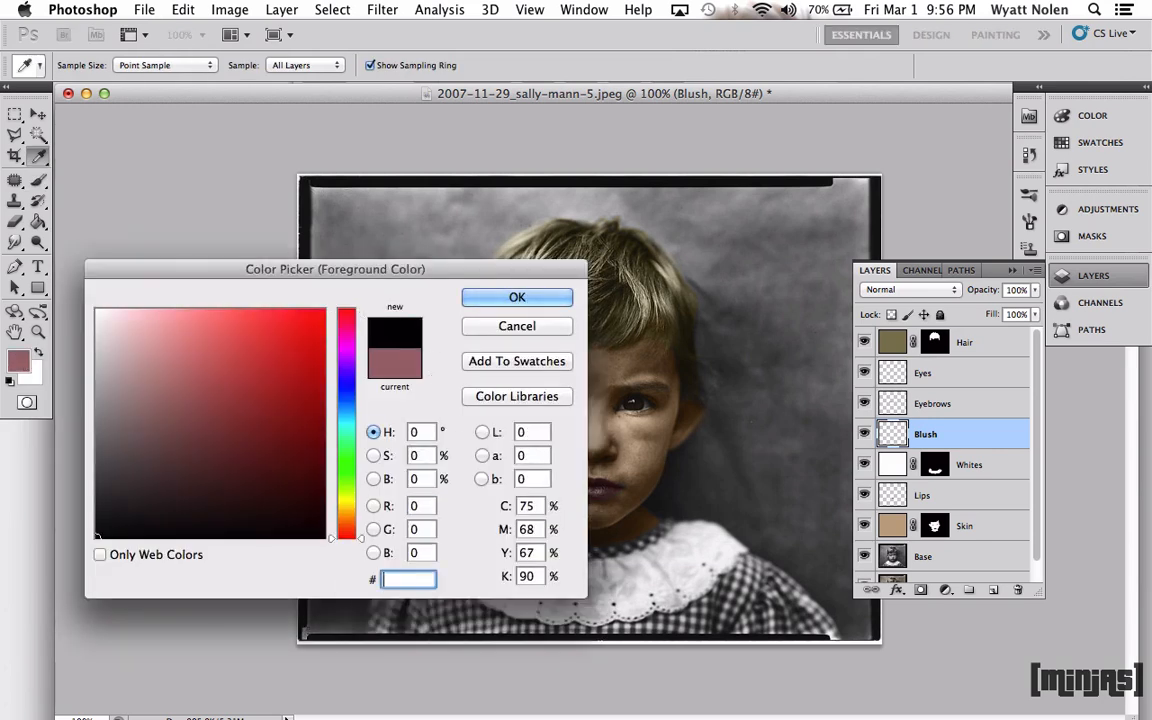
text(aa5895)
key(Tab)
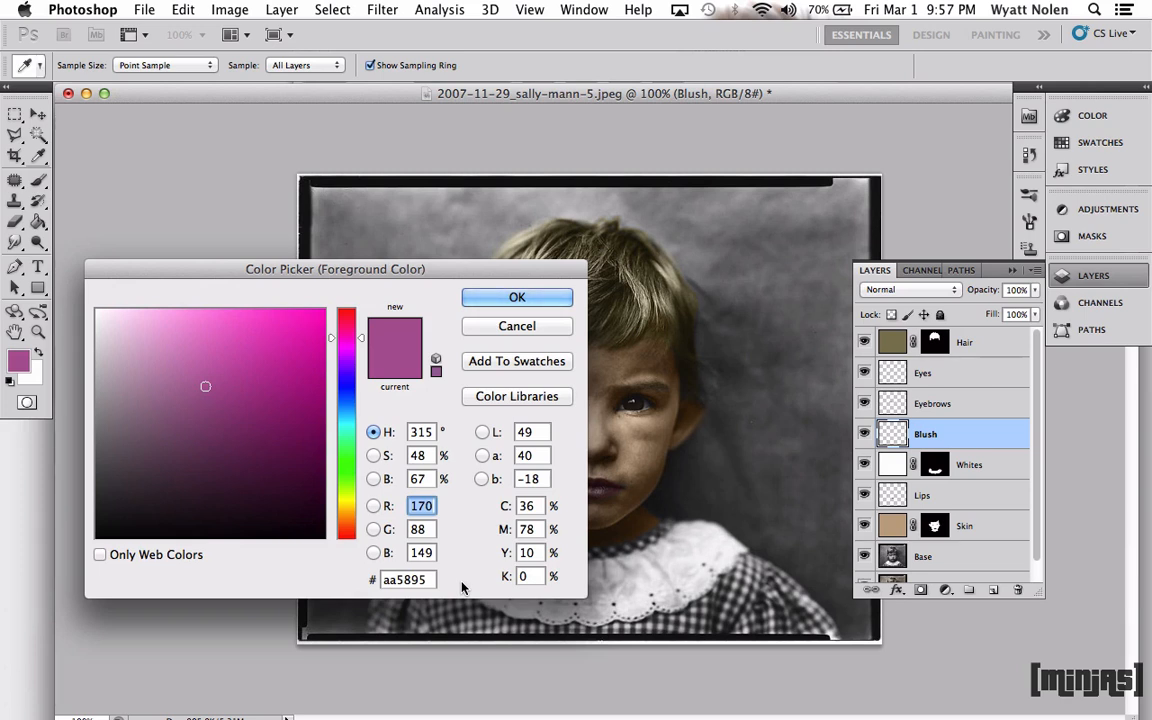
click(487, 302)
key(b)
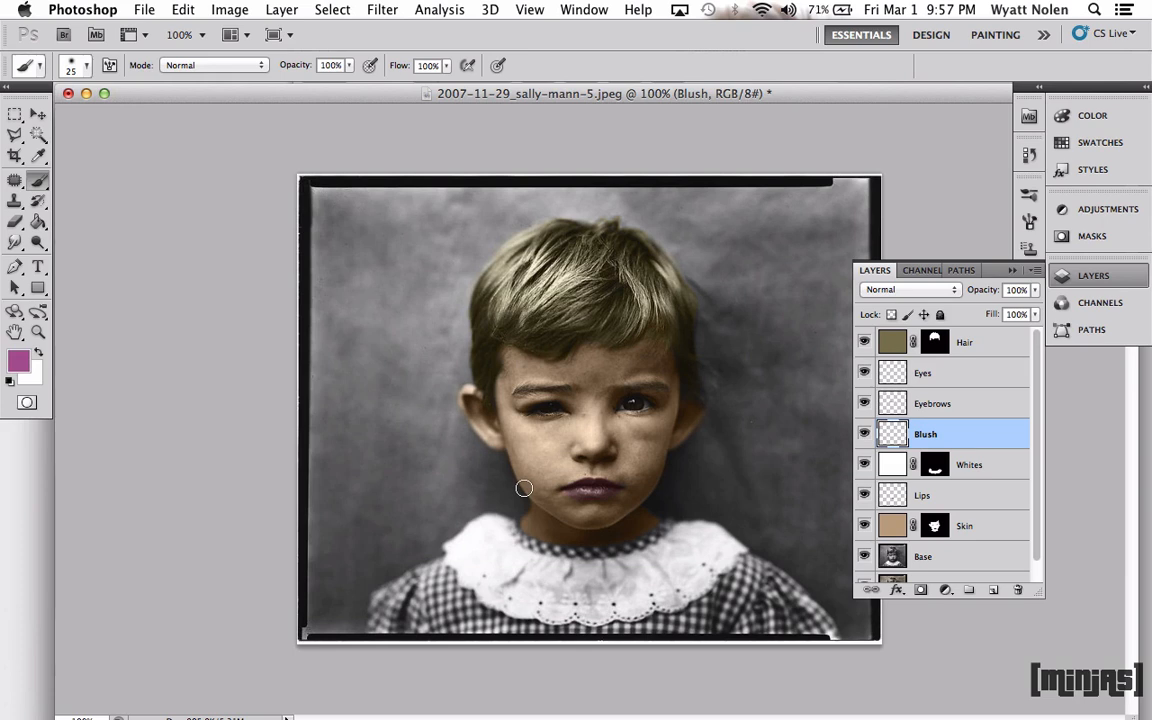
Step: Enlarge the brush to 45 px and check its hardness setting
key(bracketright)
key(bracketright)
click(87, 65)
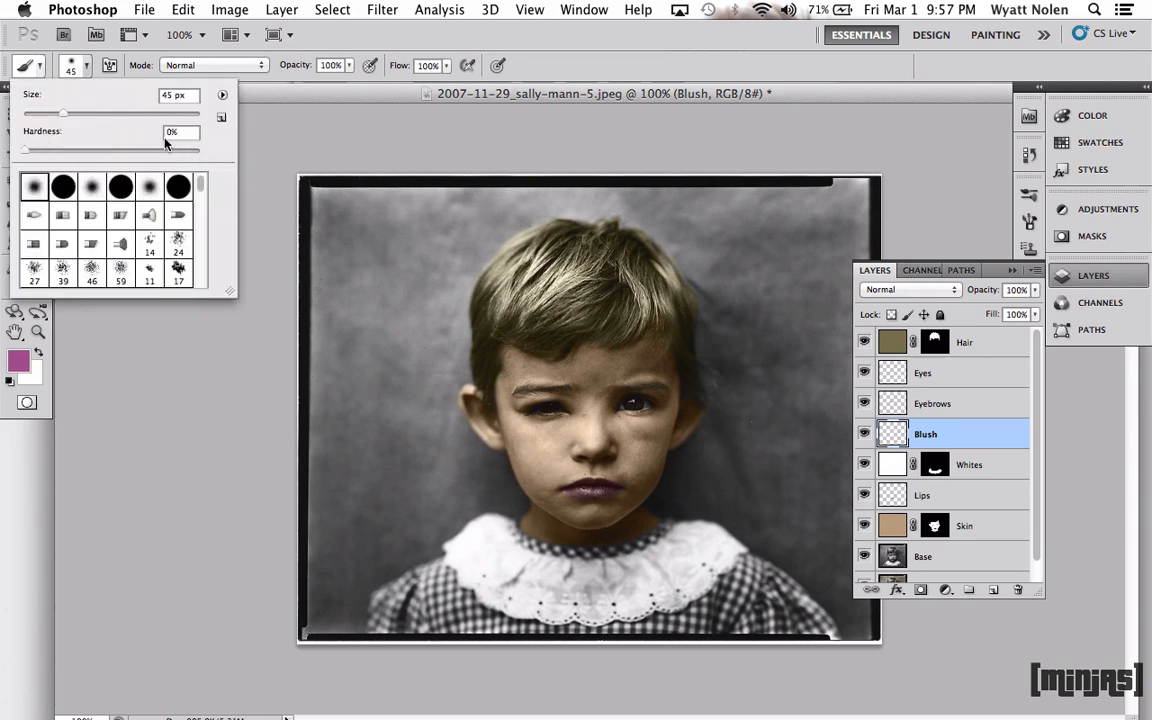
click(89, 66)
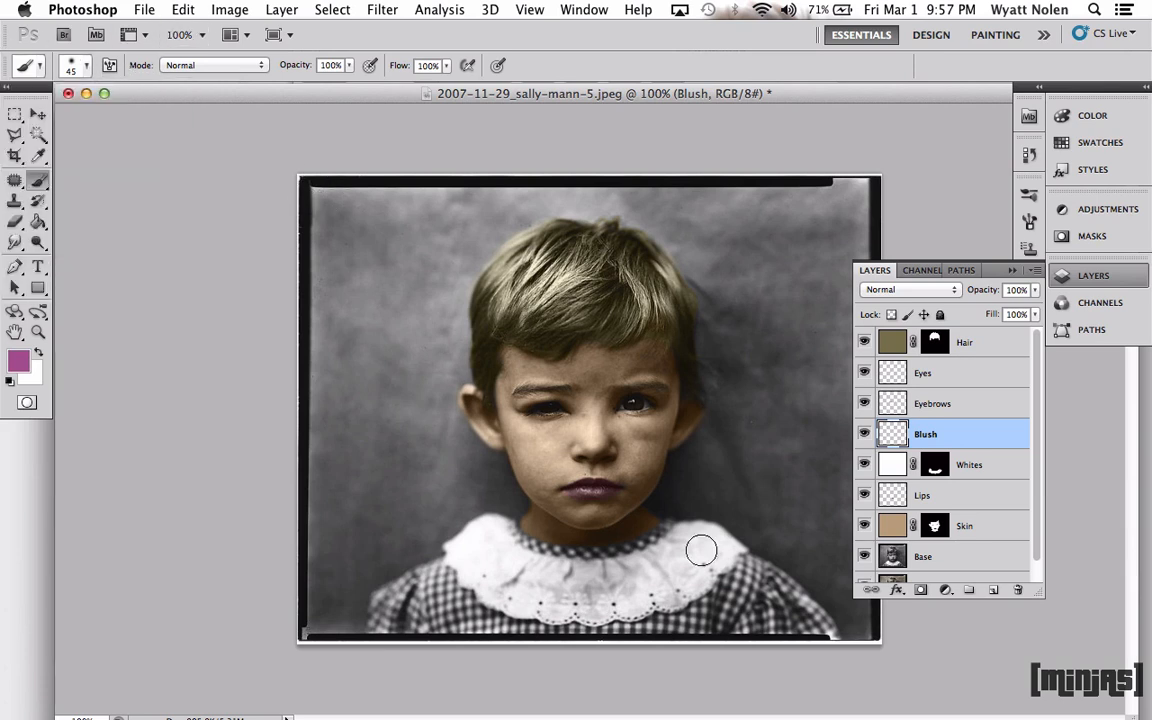
Step: Try a single dab of the blush colour on each cheek, and undo both dabs
click(534, 472)
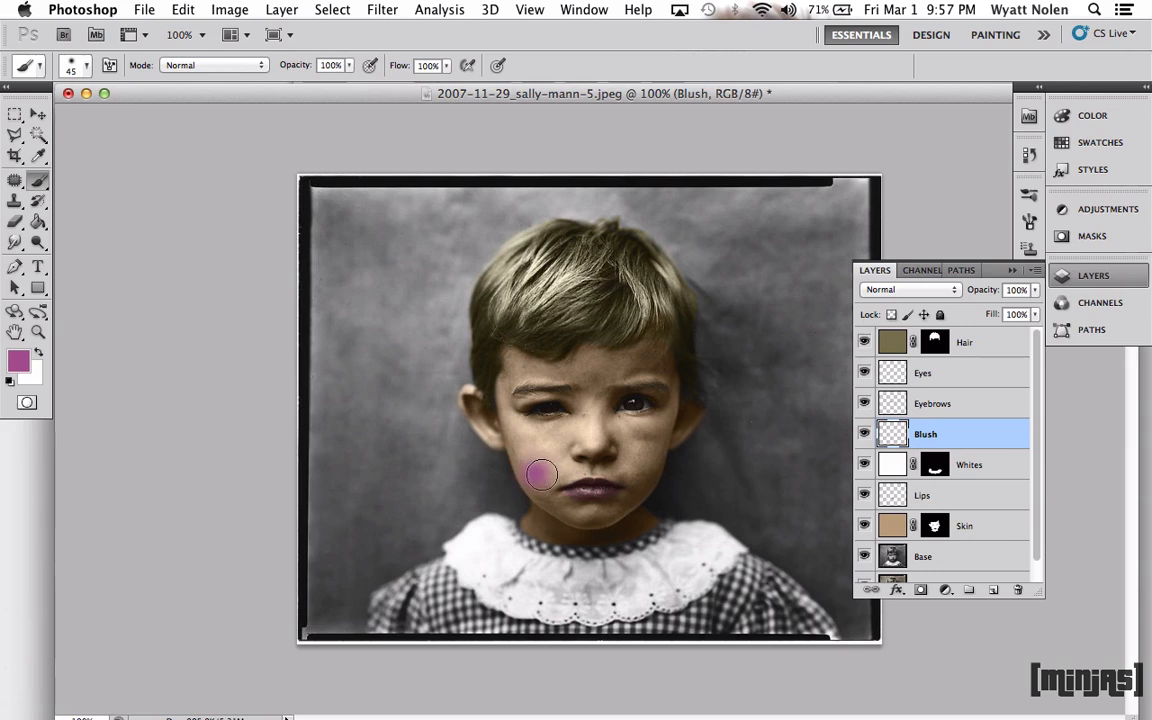
click(642, 469)
mouse_move(612, 688)
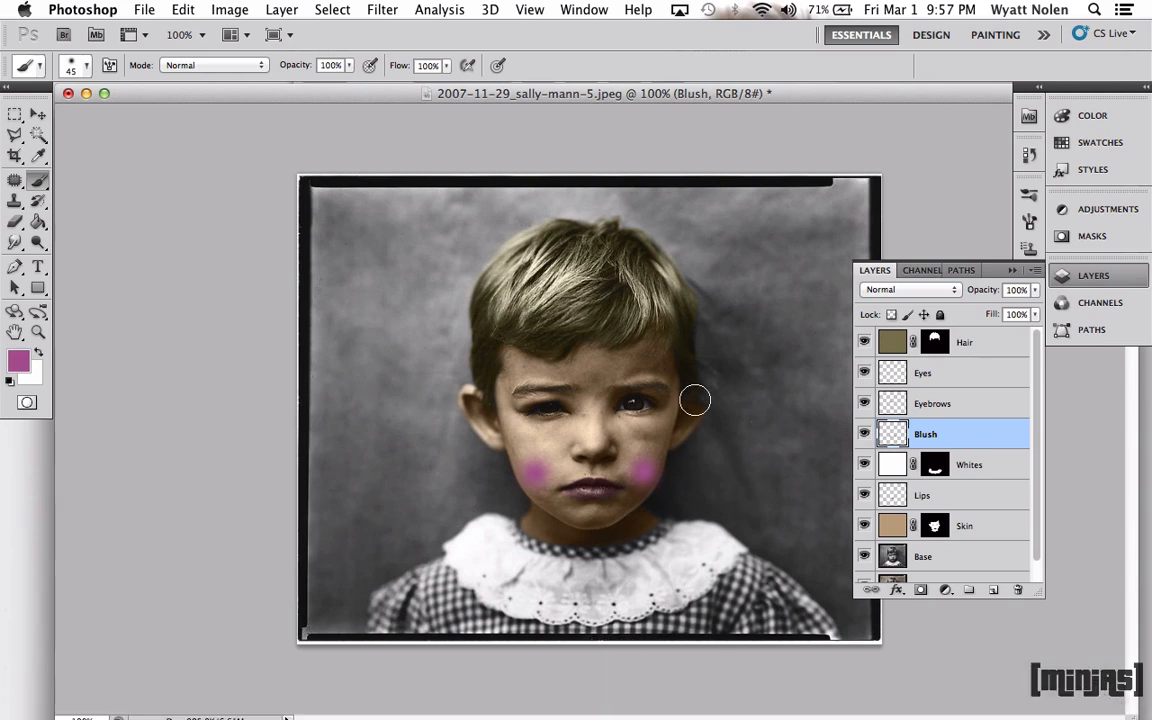
key(super+alt+z)
key(super+alt+z)
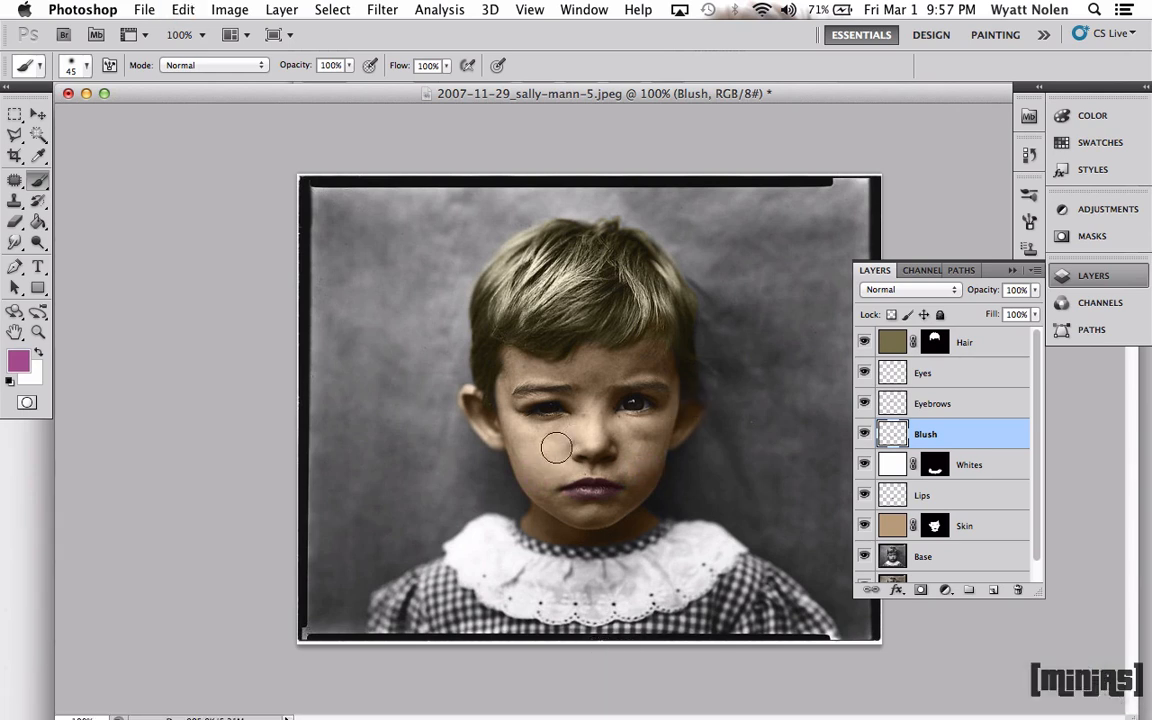
Step: Dab the blush colour once on each cheek and set the Blush layer to Color blend mode at 20% opacity
click(537, 474)
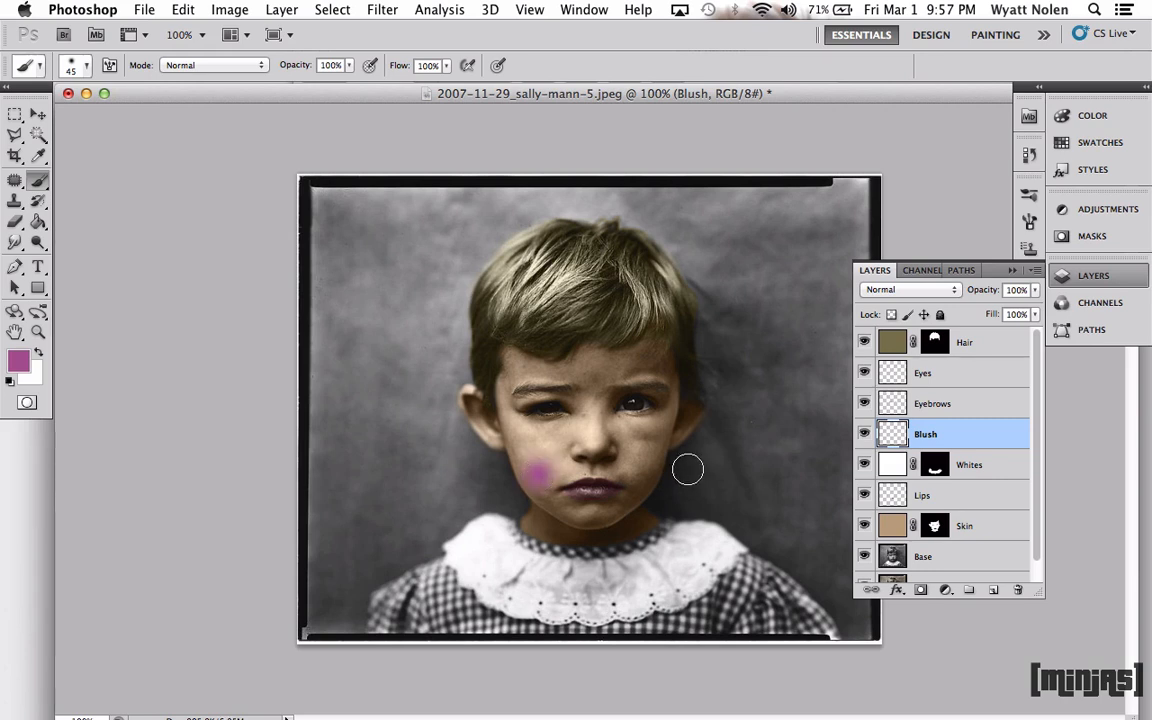
click(643, 472)
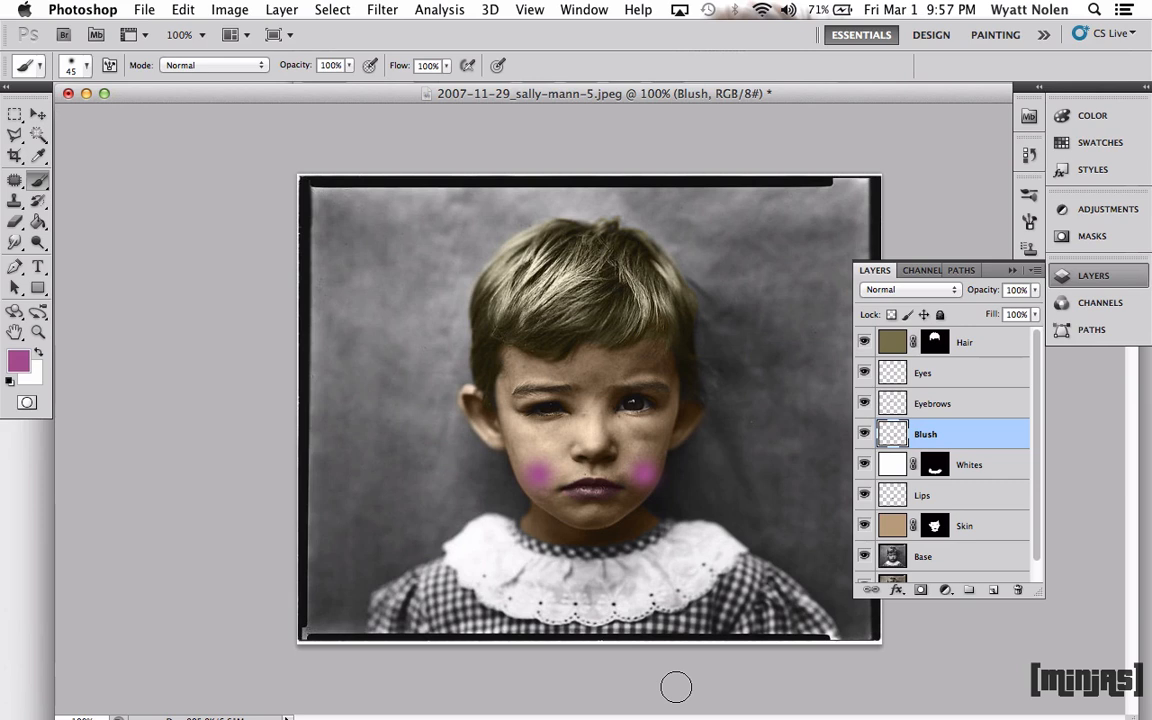
click(905, 289)
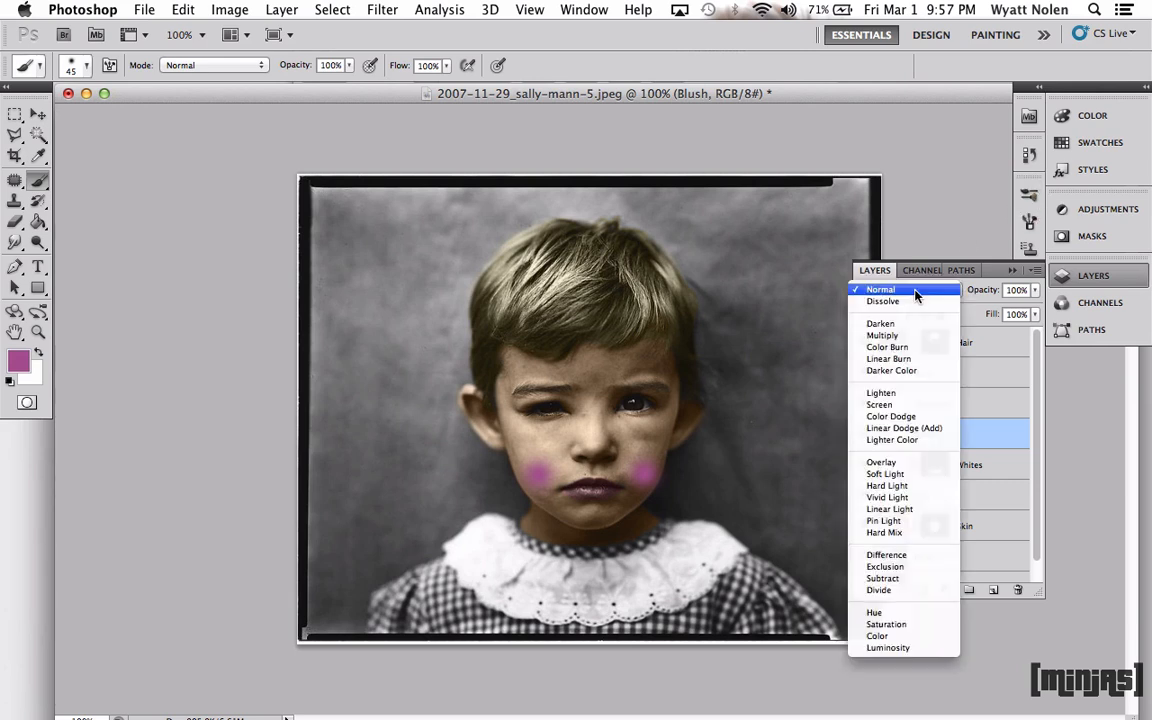
click(877, 637)
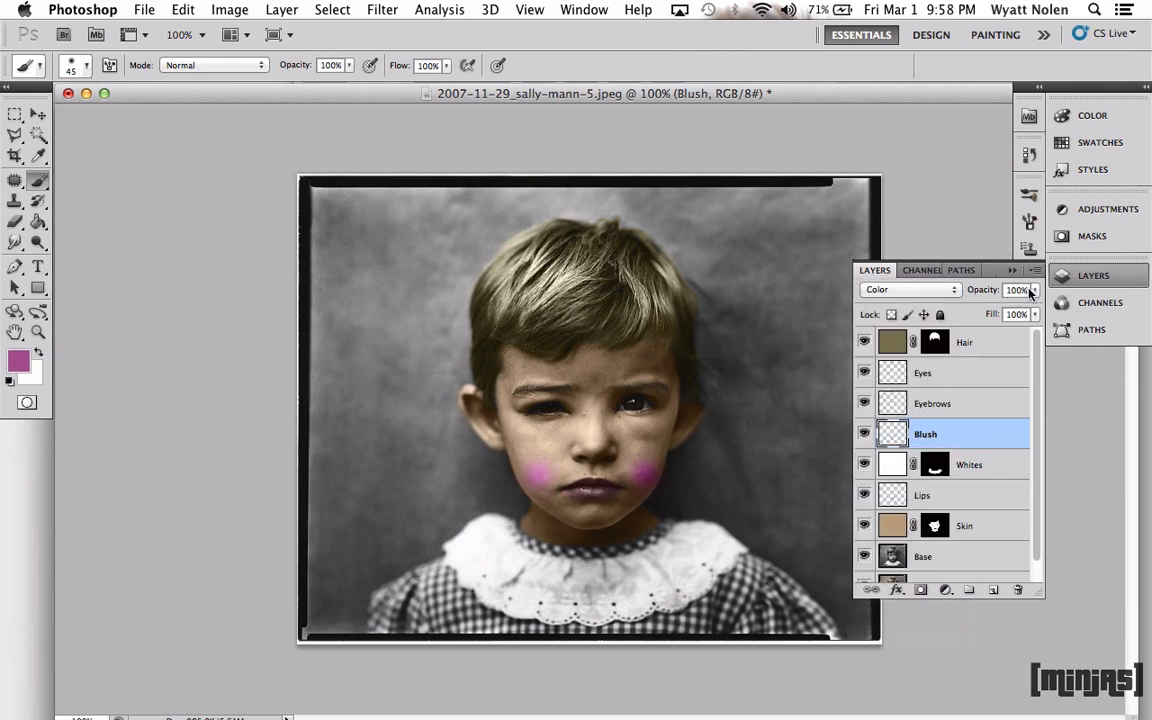
drag(1030, 291, 963, 312)
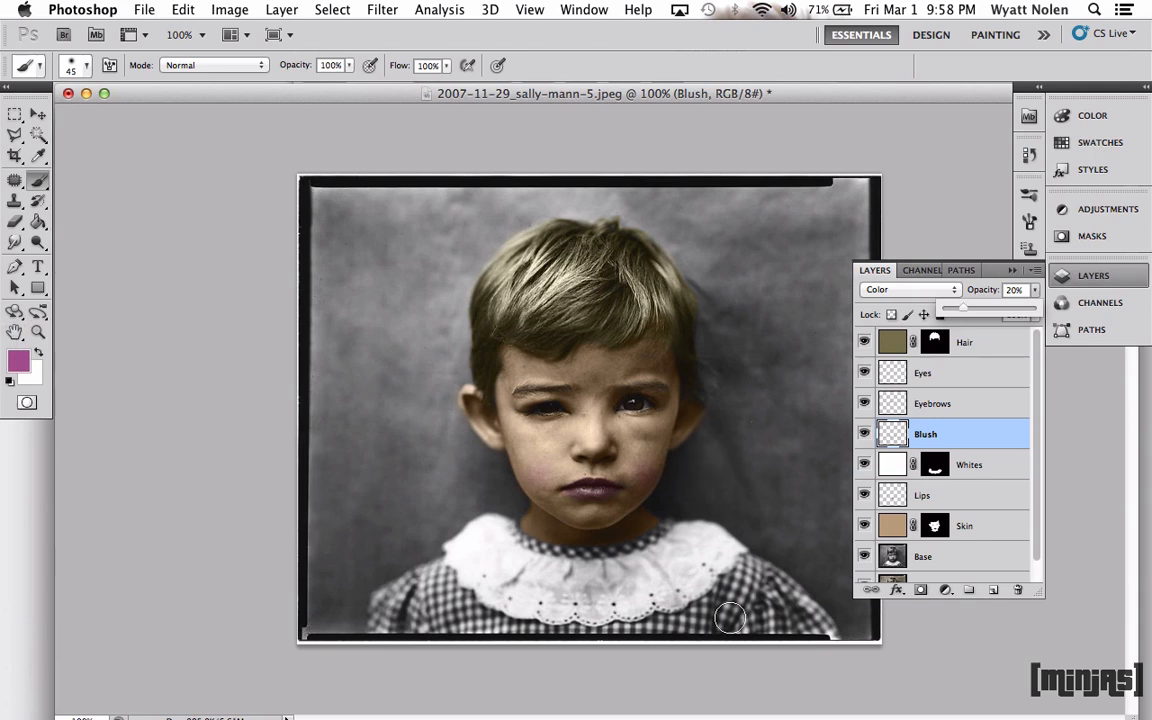
Step: Add a mask to the Blush layer and paint black on it where blush spills past the cheek's outer edge
click(920, 591)
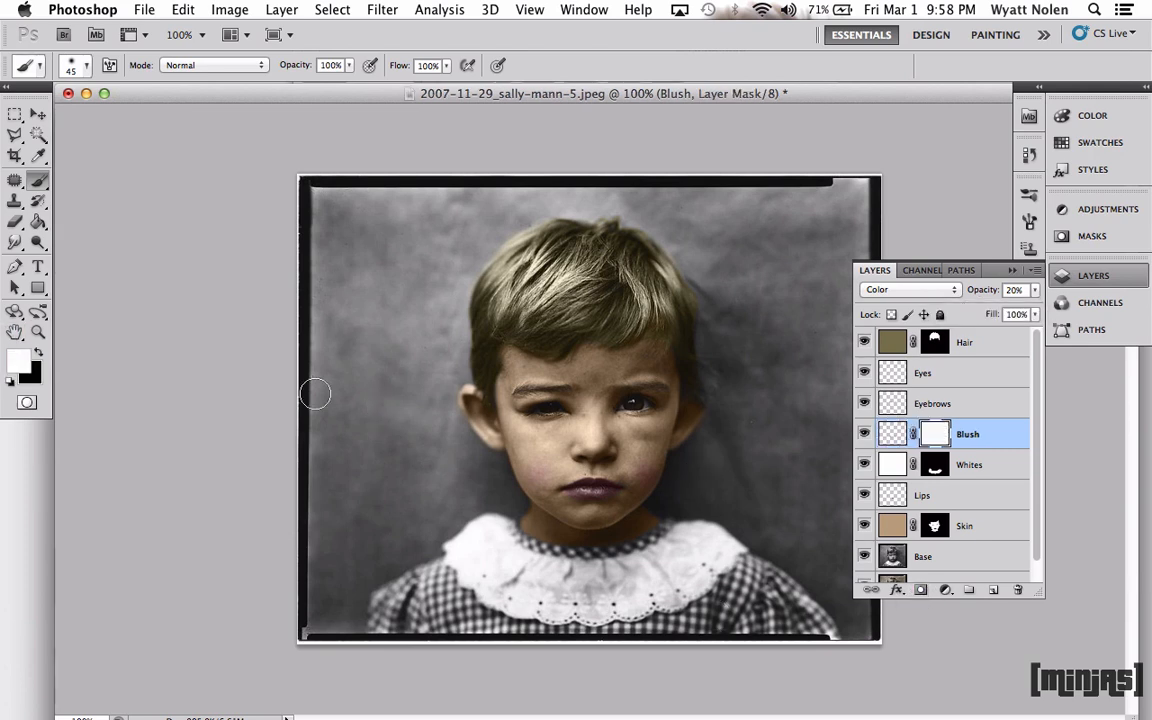
click(38, 350)
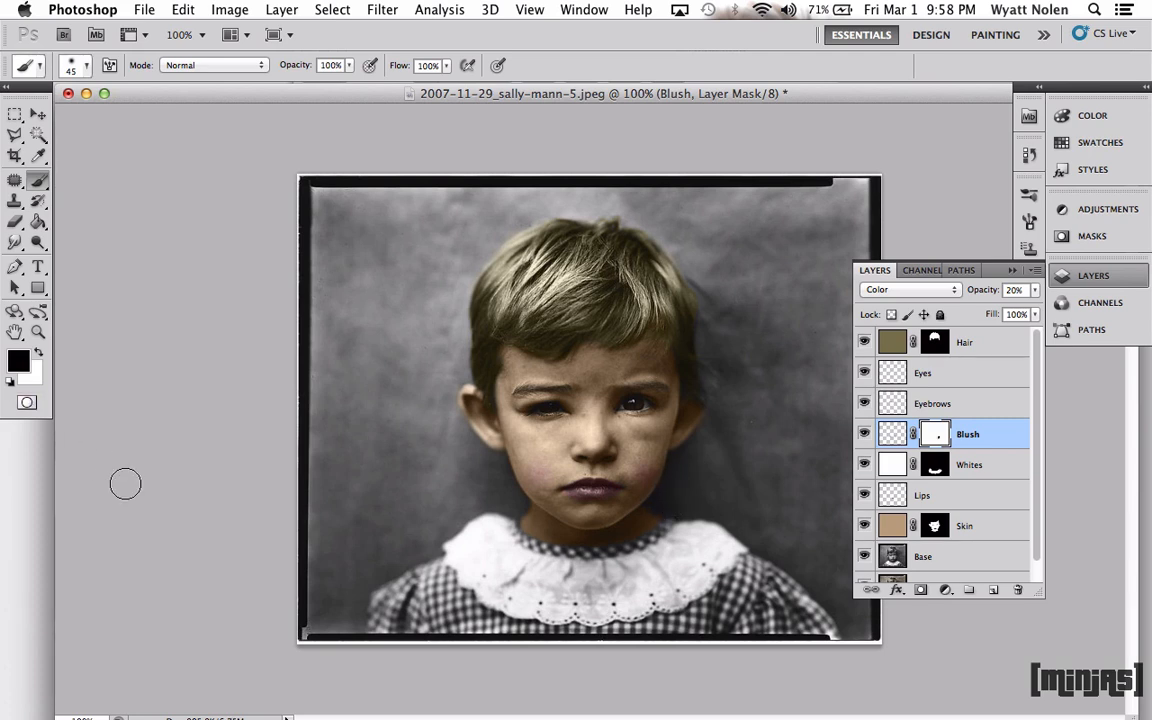
Step: Create a new empty layer named "Dress" directly above the Blush layer
key(super+shift+n)
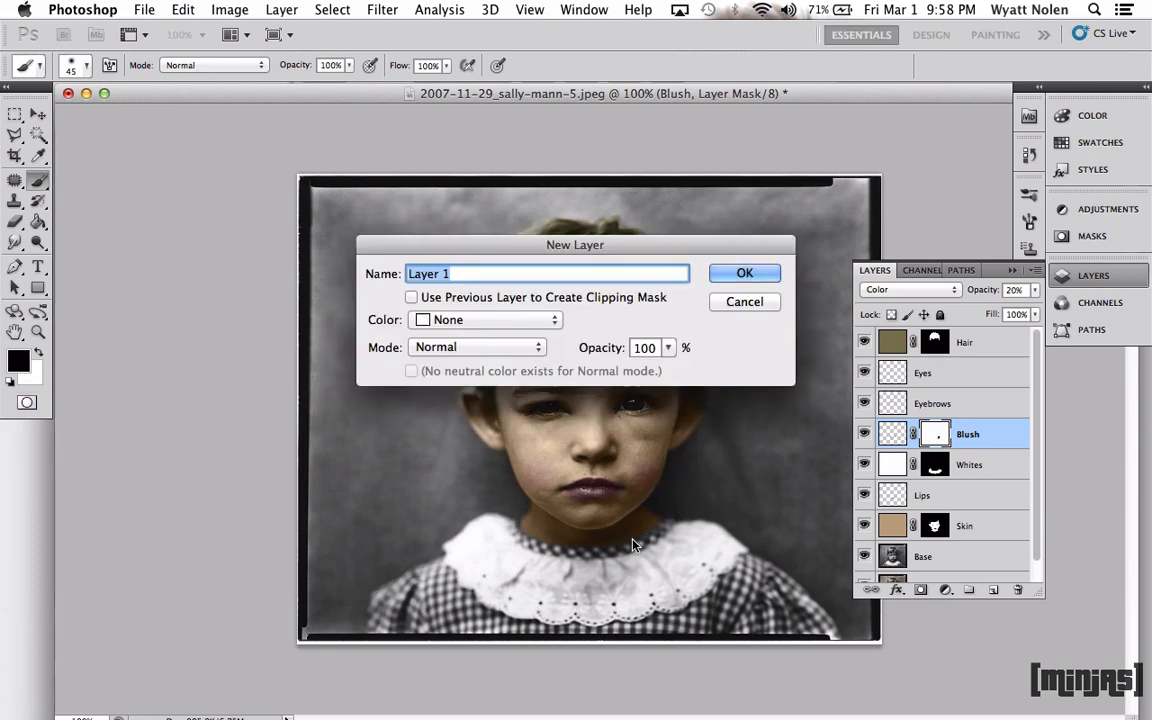
text(Dress)
key(Return)
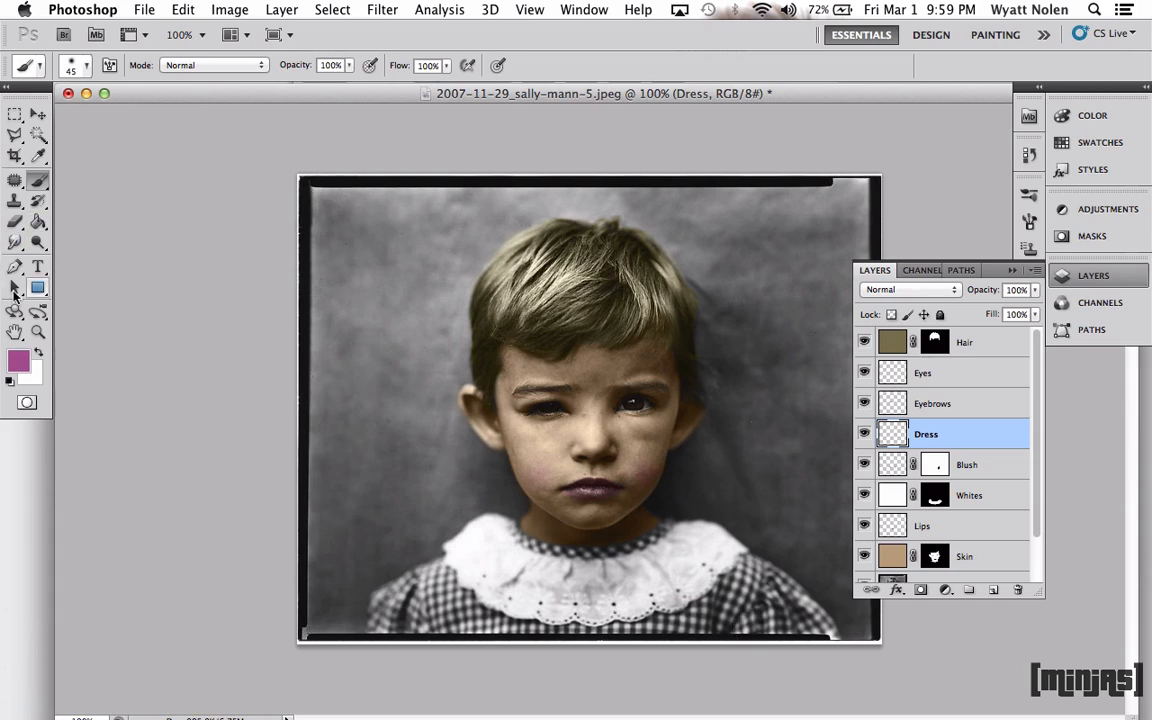
Step: Set the foreground colour to the dark red 913a35 and fill the whole Dress layer with it
click(39, 221)
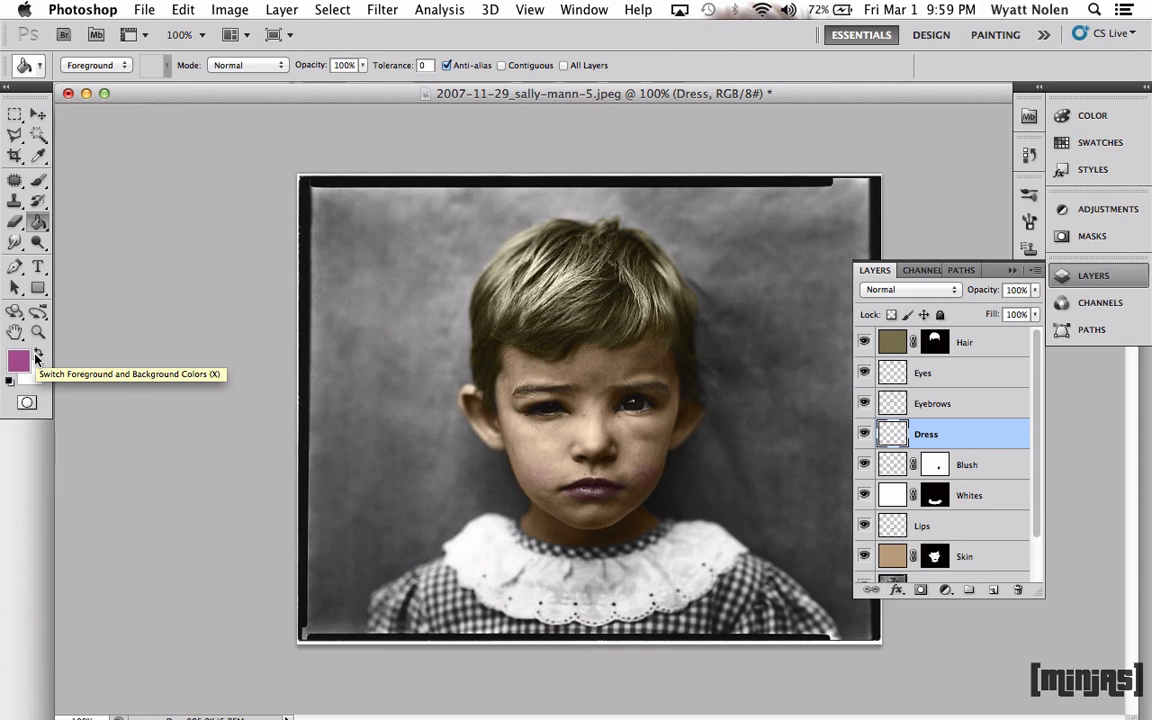
click(36, 356)
click(17, 359)
click(240, 408)
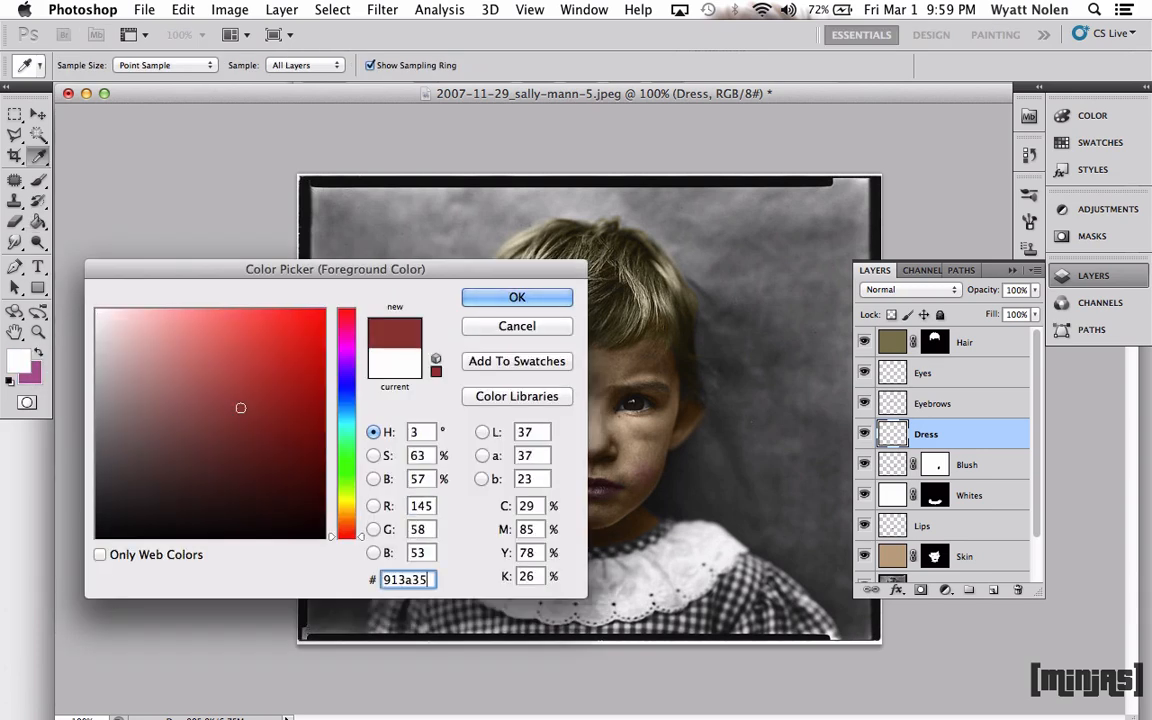
click(488, 298)
key(g)
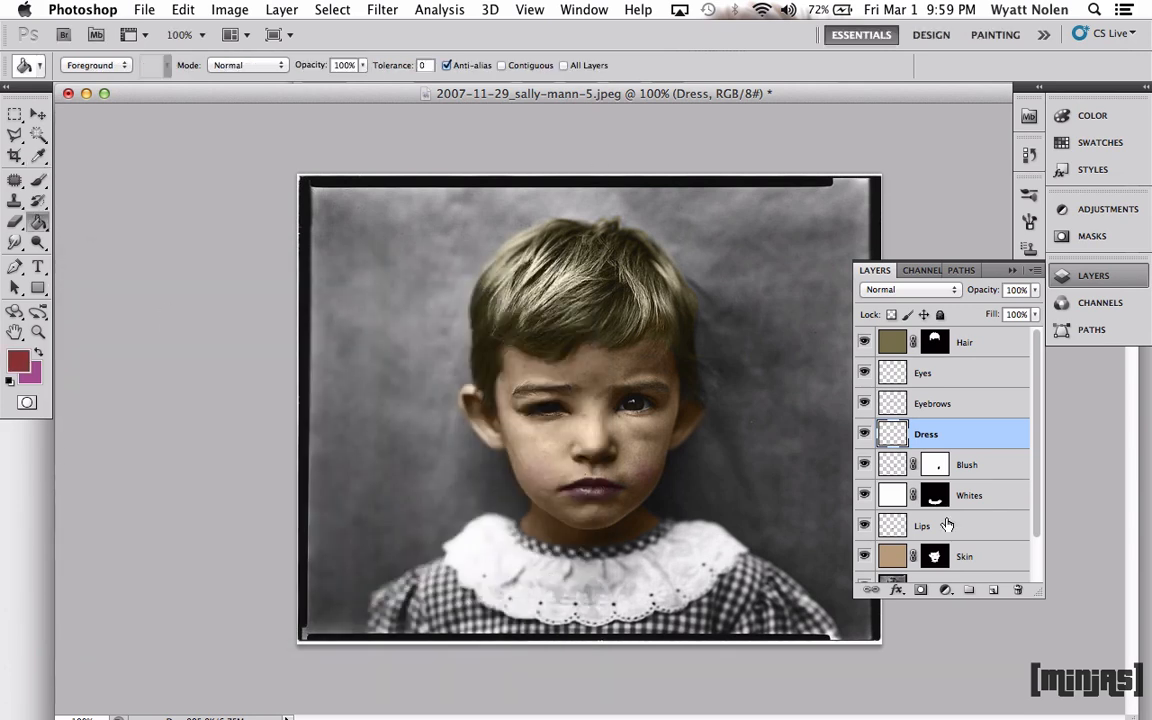
click(445, 393)
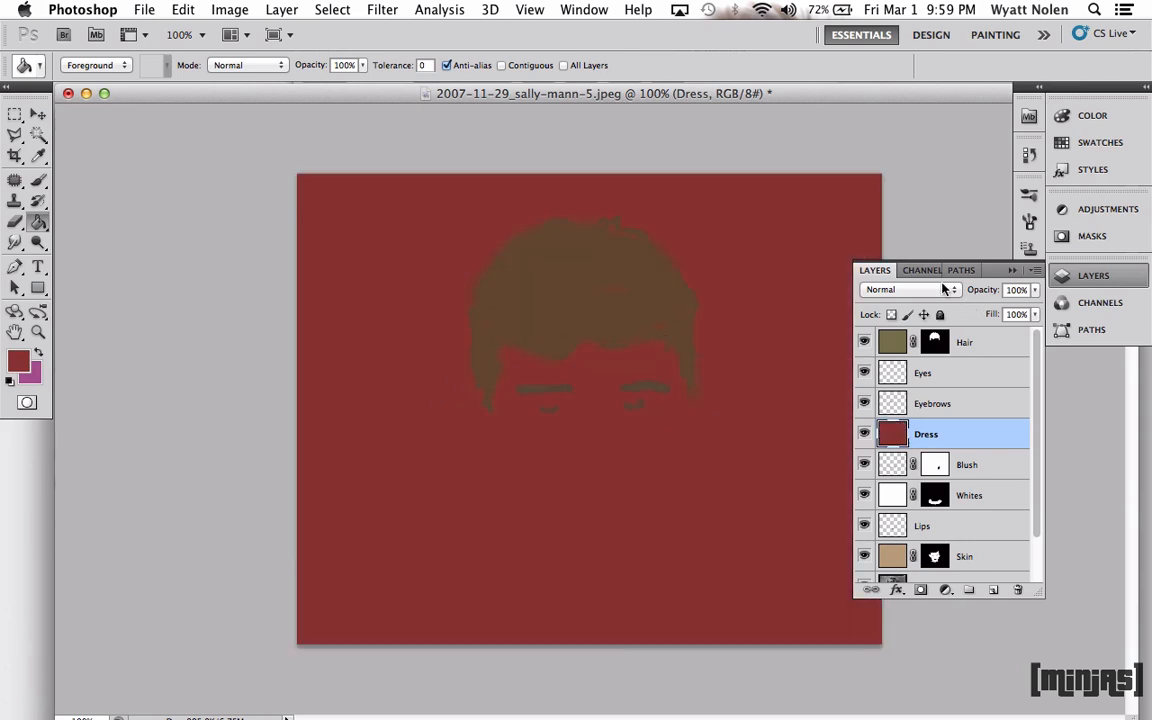
Step: Set the Dress layer's blend mode to Color and add a layer mask to it
click(943, 289)
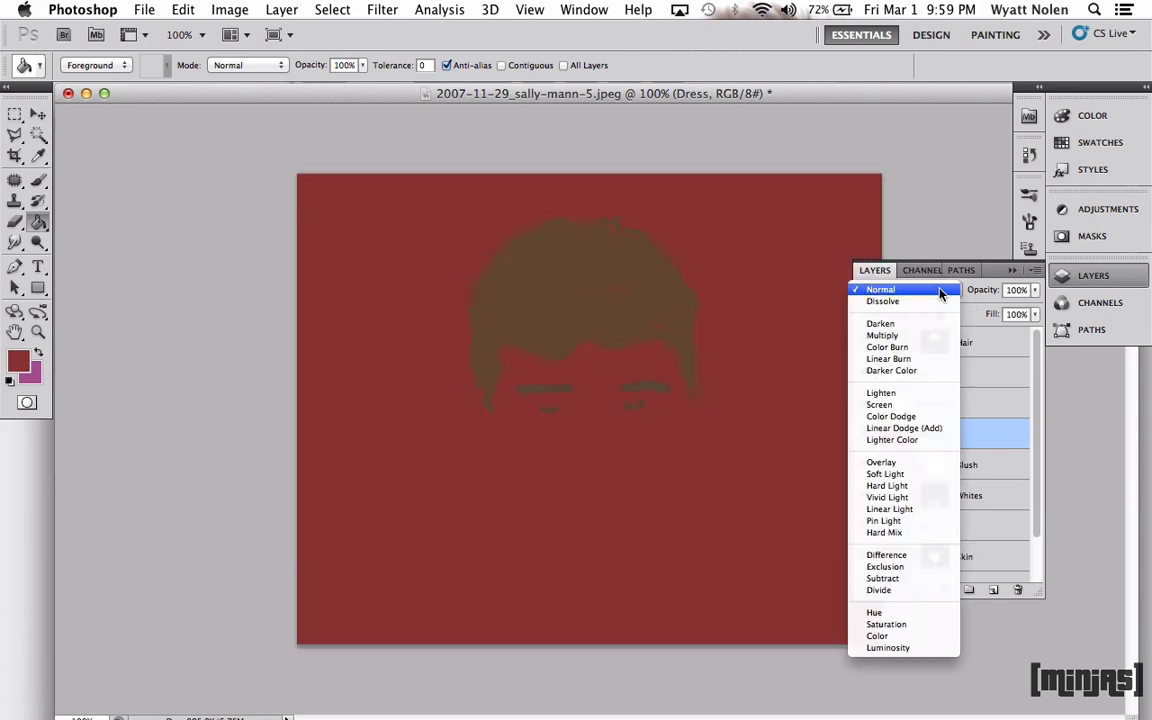
click(874, 637)
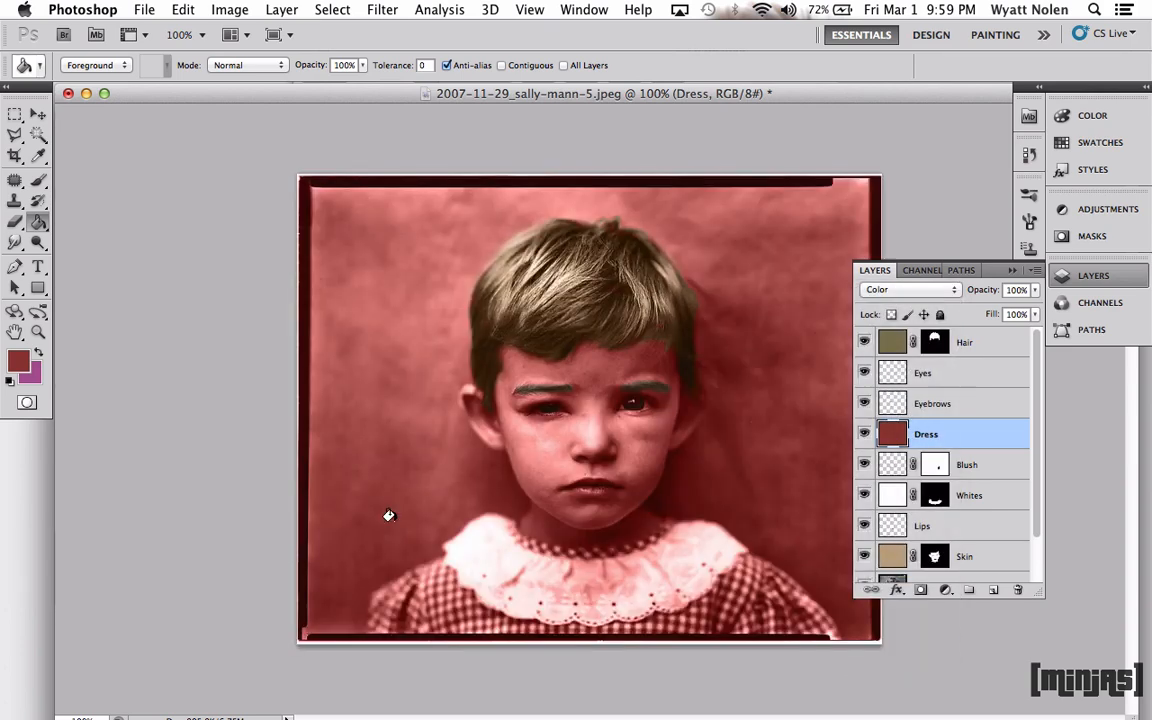
click(920, 589)
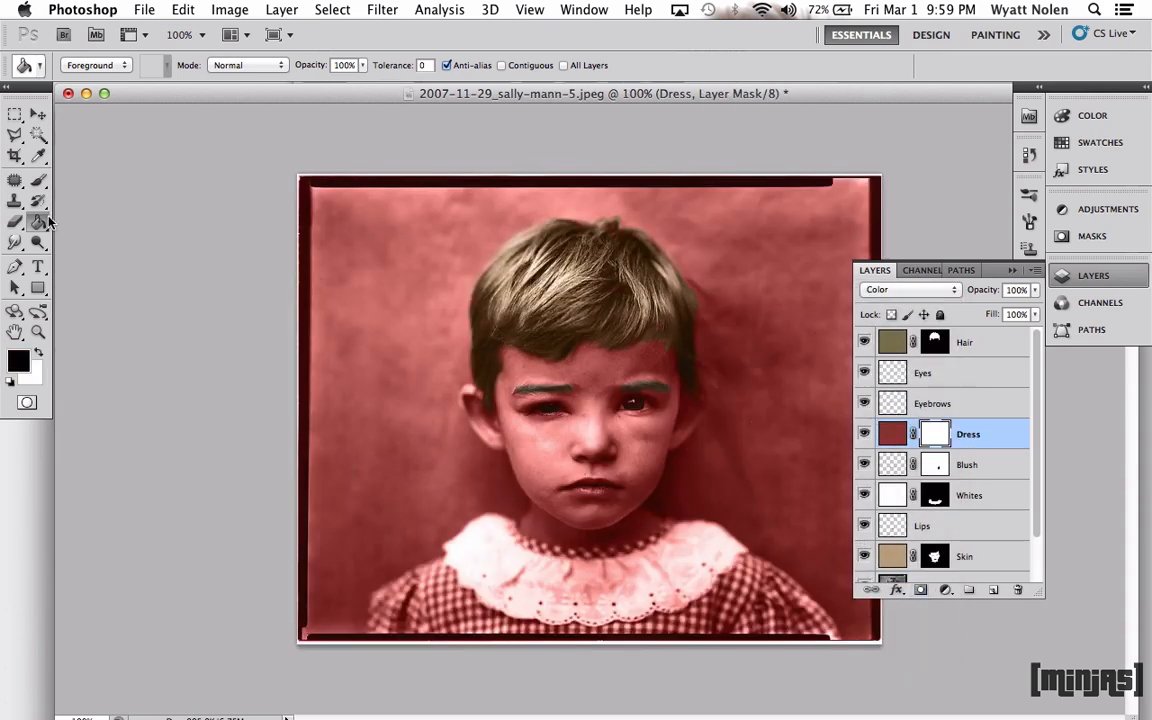
Step: Fill the Dress layer's mask with black, and ready the Brush tool with white as the foreground colour
click(388, 443)
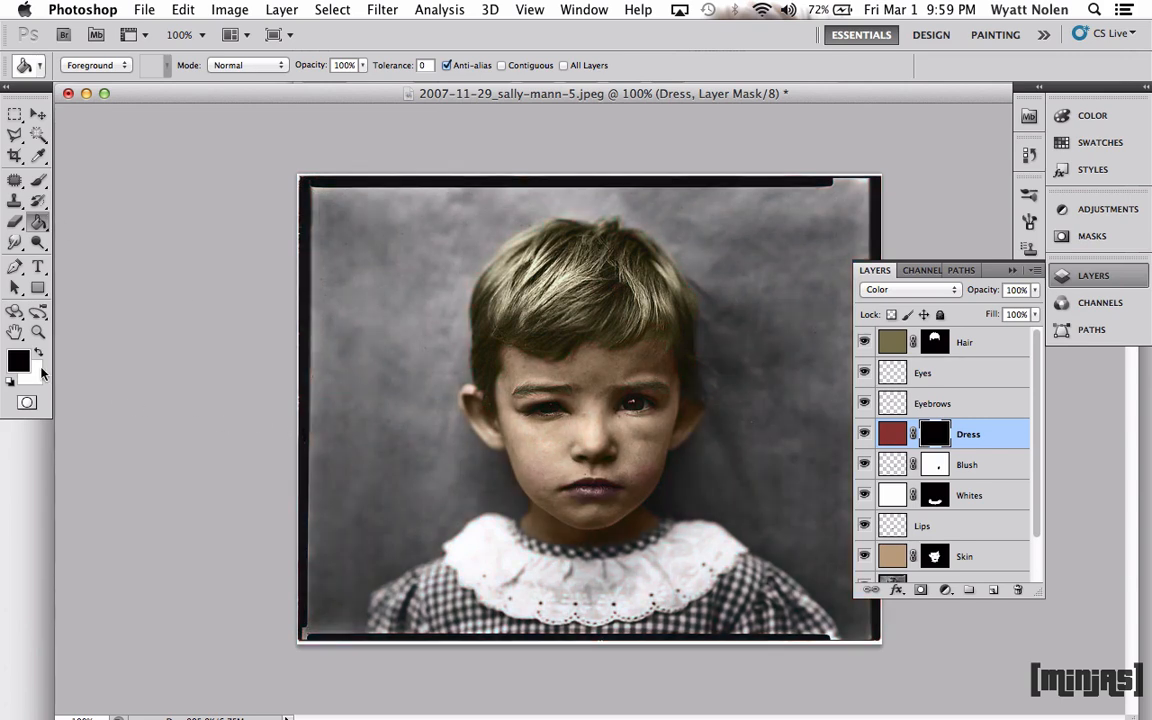
key(x)
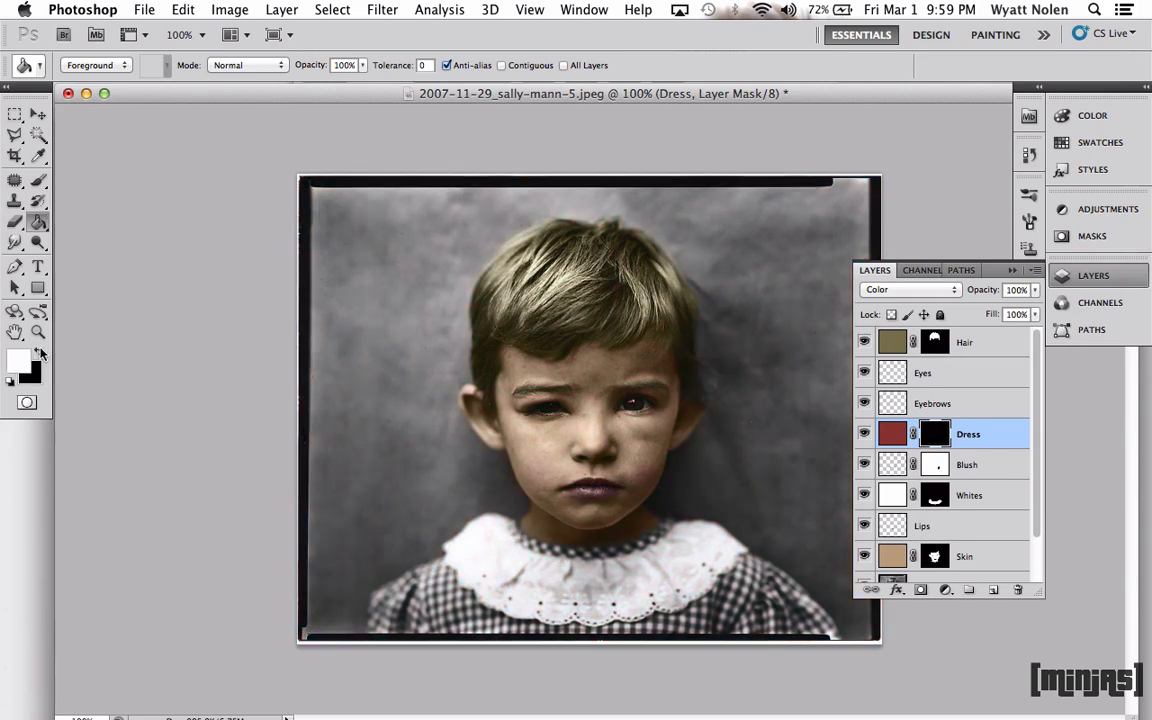
click(38, 180)
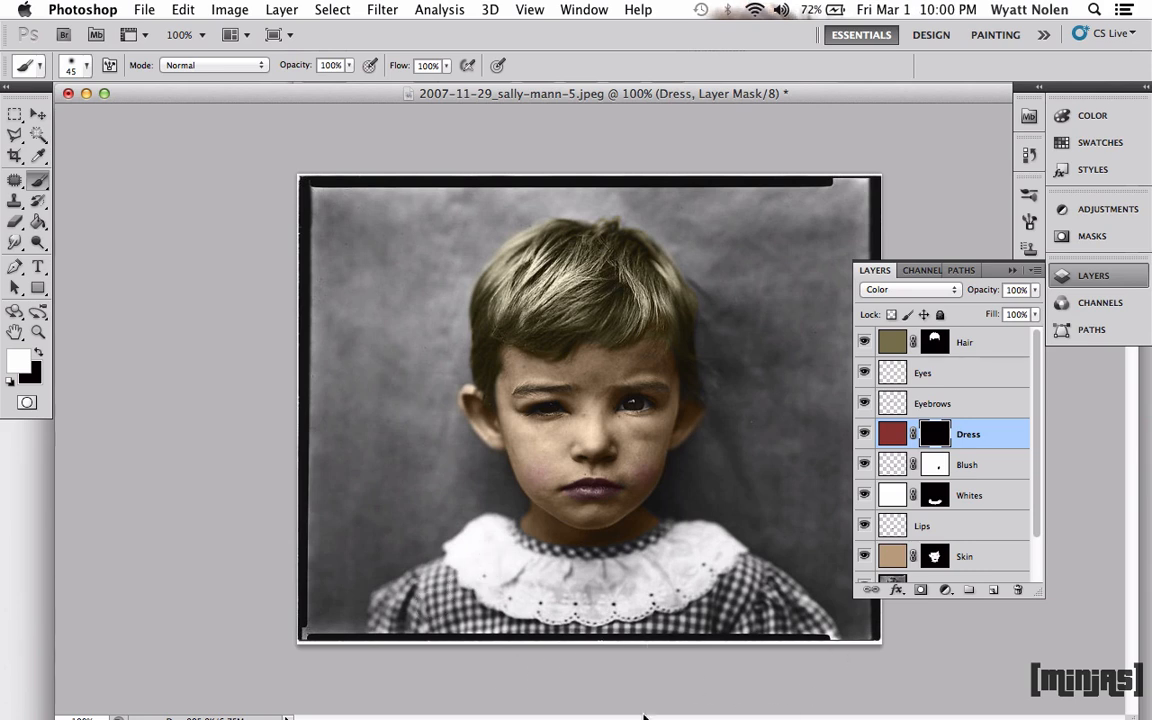
Step: Set the opacity of the Dress layer to 75%
mouse_move(649, 716)
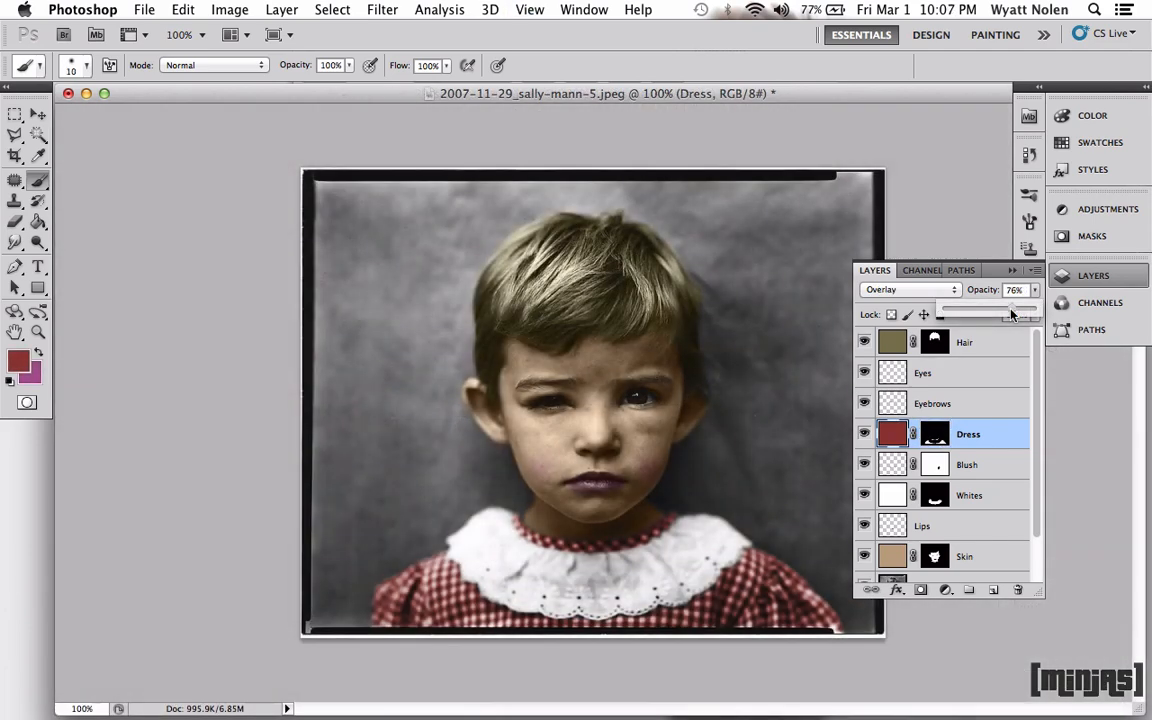
drag(1012, 315, 1009, 315)
double_click(1015, 289)
text(75)
key(Return)
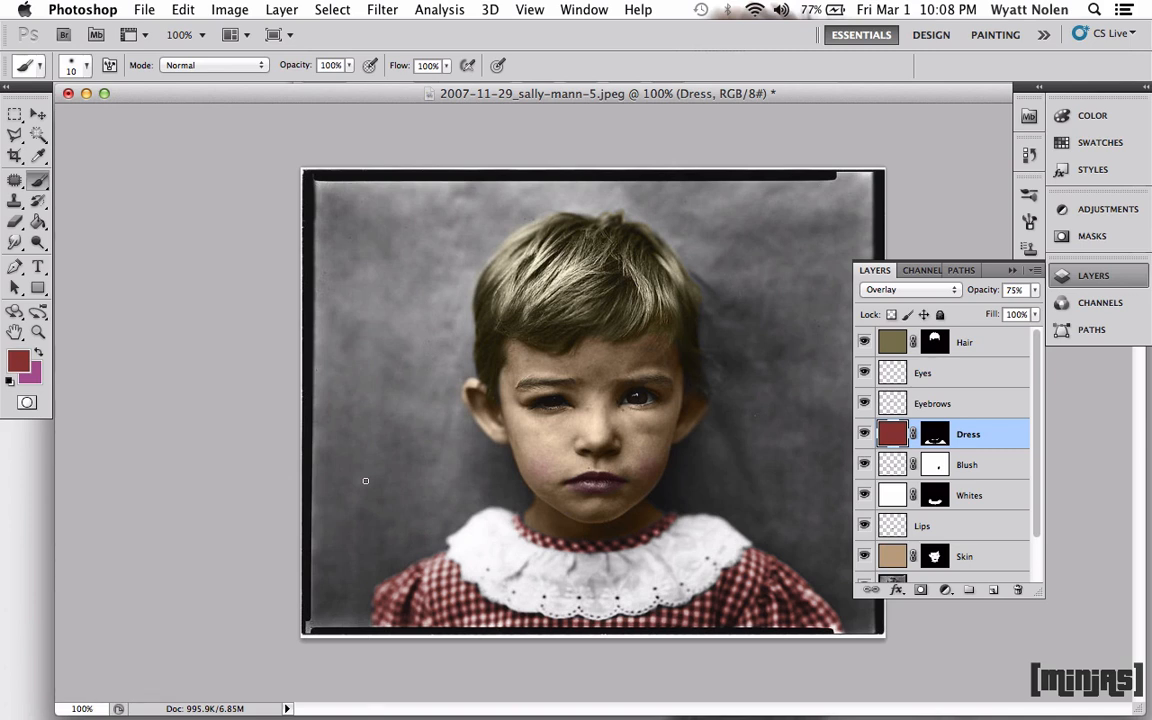
Step: Create a new empty layer named "Bg" directly above the Dress layer
key(super+shift+n)
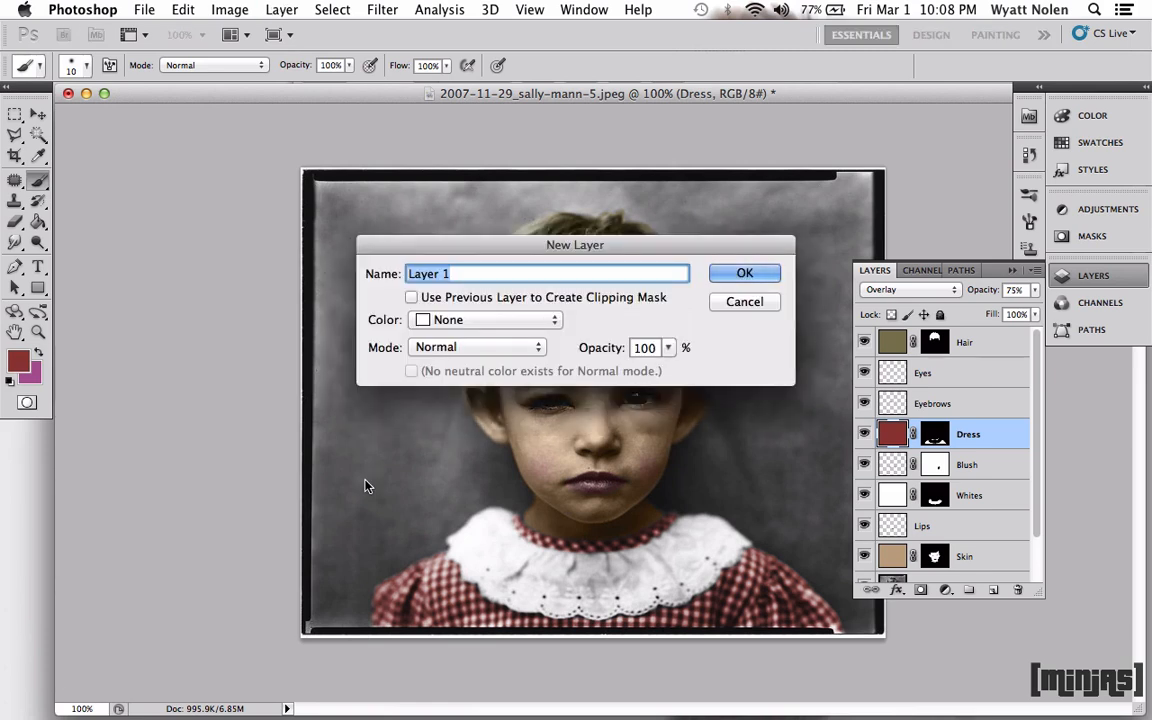
text(Bg)
key(Return)
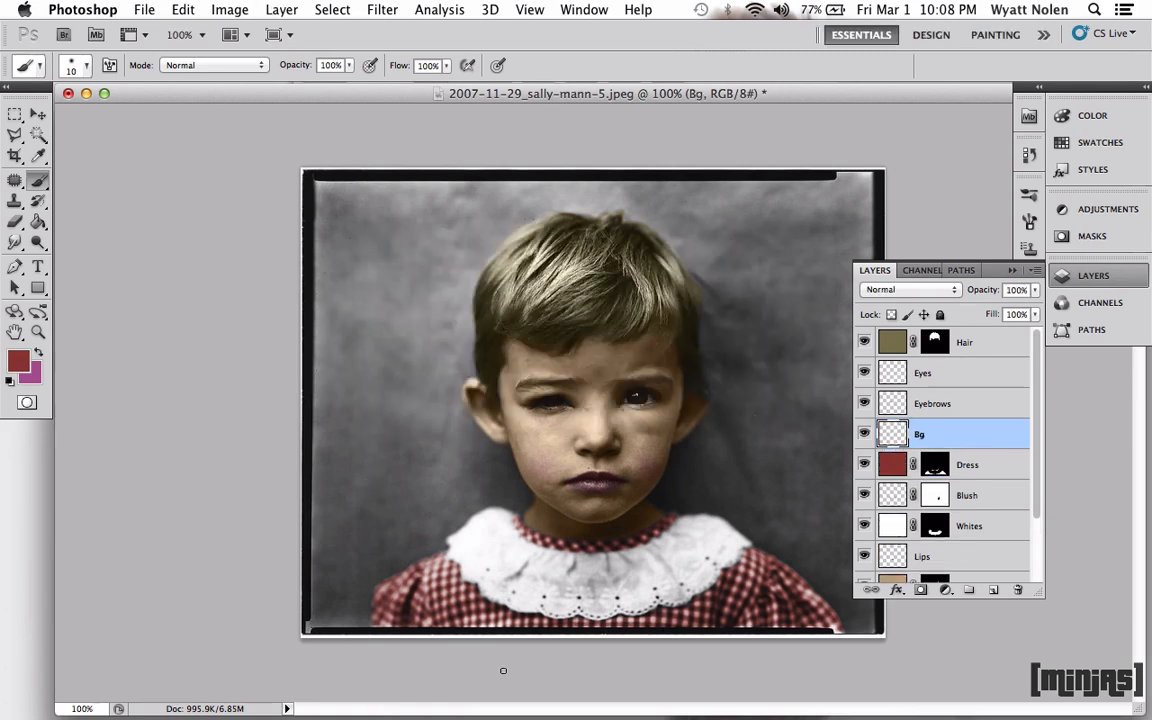
Step: Set the foreground colour to the dark teal 273637 and fill the whole Bg layer with it
key(x)
click(17, 361)
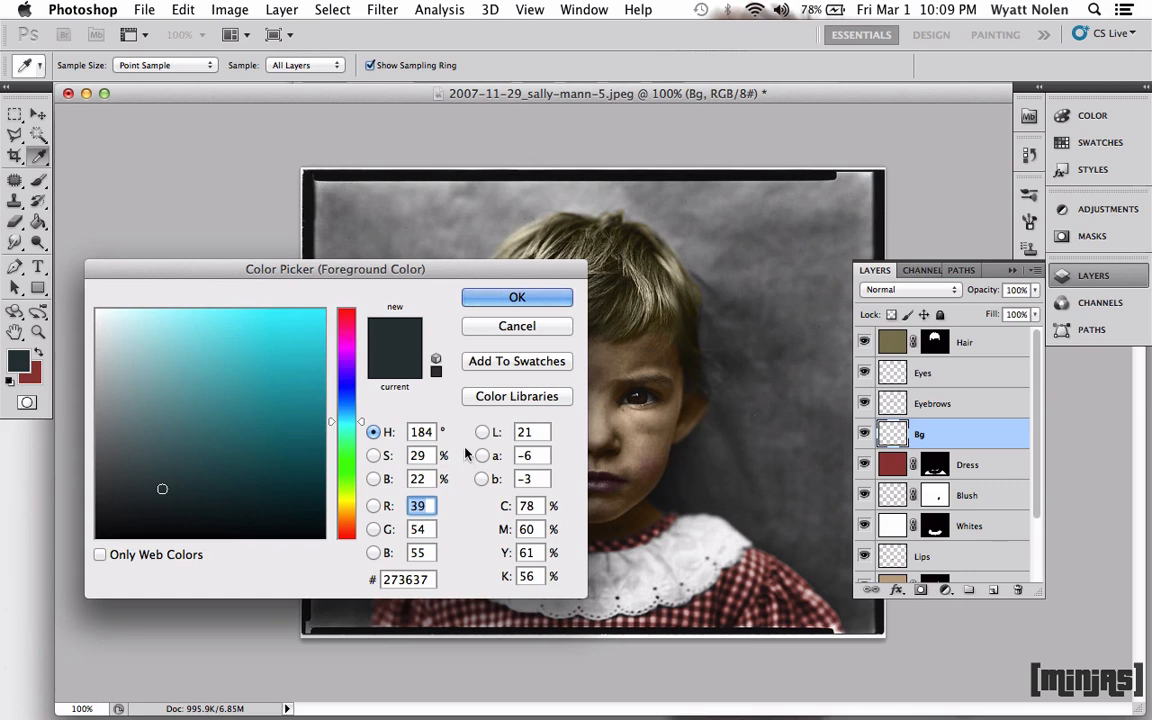
key(Return)
click(38, 221)
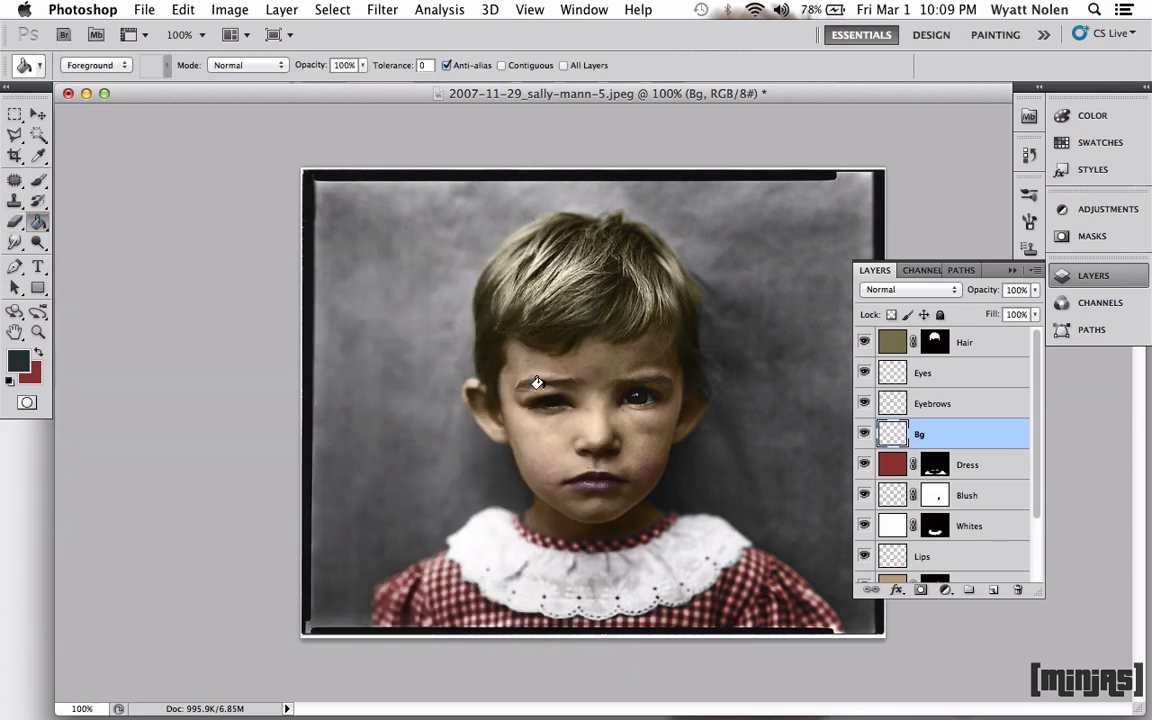
click(329, 236)
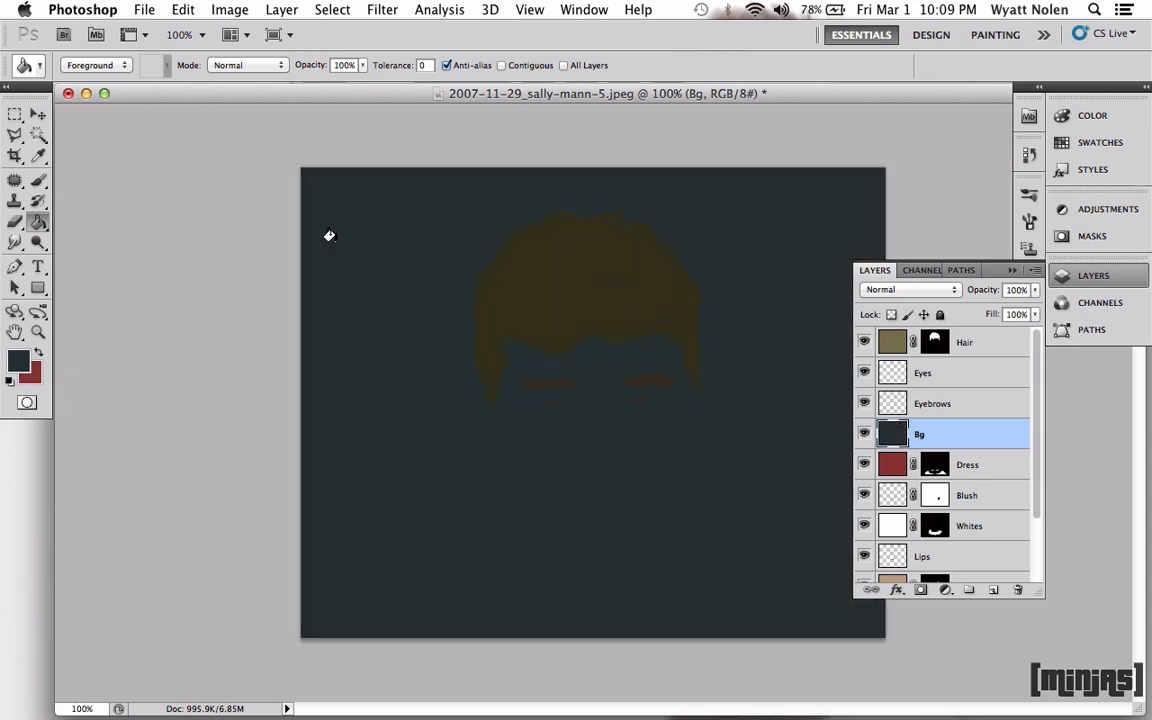
Step: Add a layer mask to the Bg layer and fill the mask with black
click(921, 590)
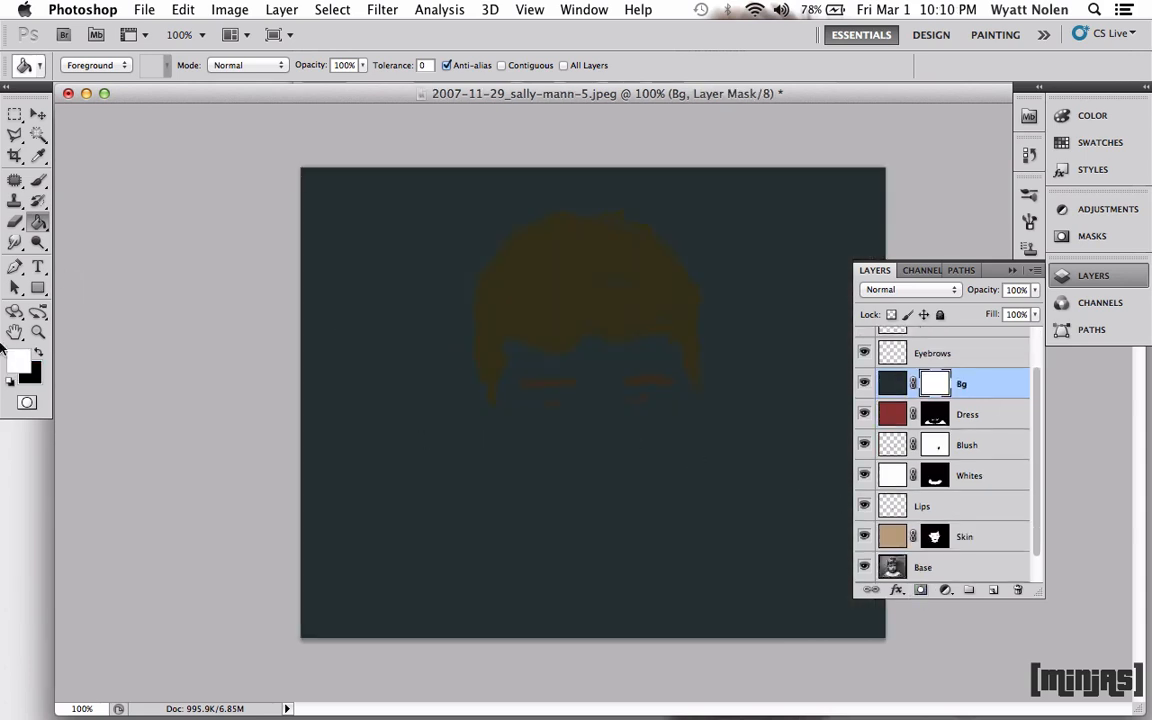
click(39, 352)
click(411, 402)
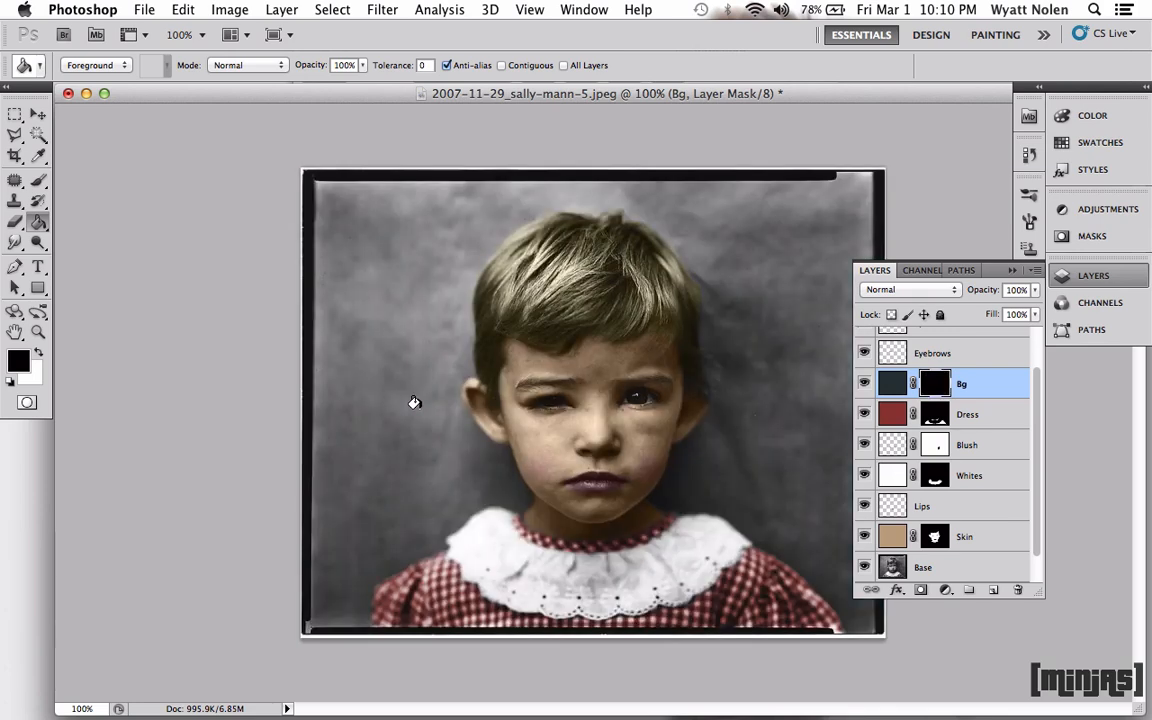
Step: Paint white on the Bg mask over the backdrop beside the child with a 90 px brush, and set the layer's blend mode to Color
click(38, 180)
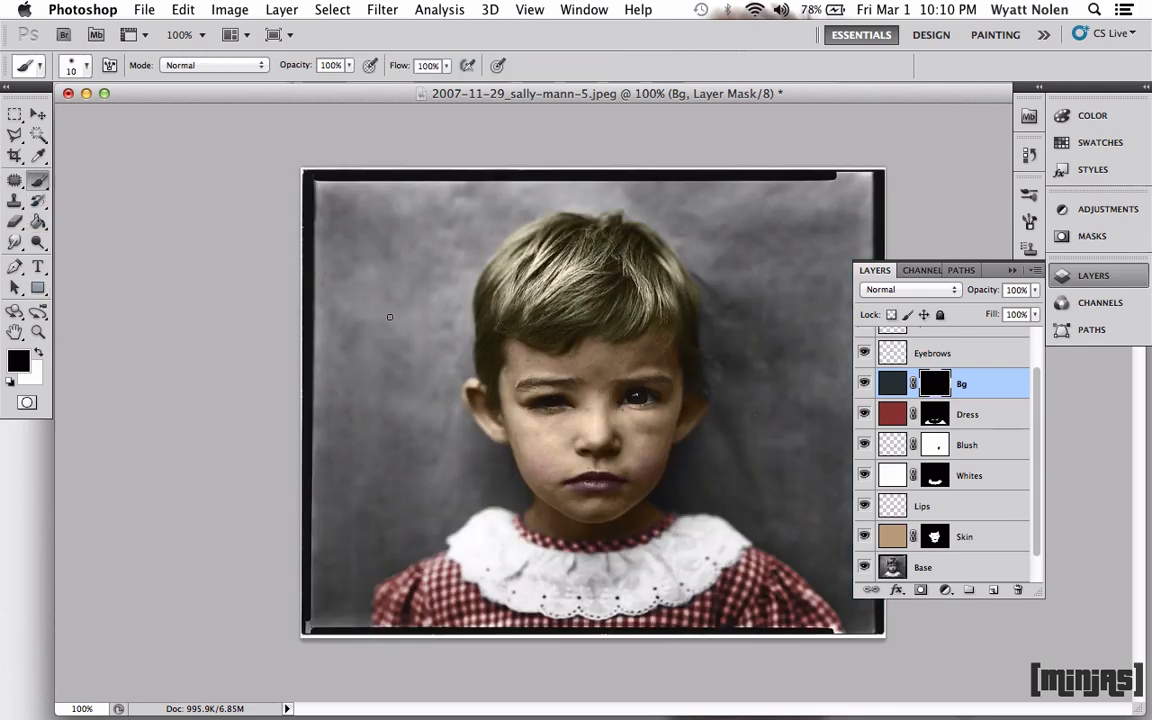
key(bracketright)
key(bracketright)
key(bracketright)
key(x)
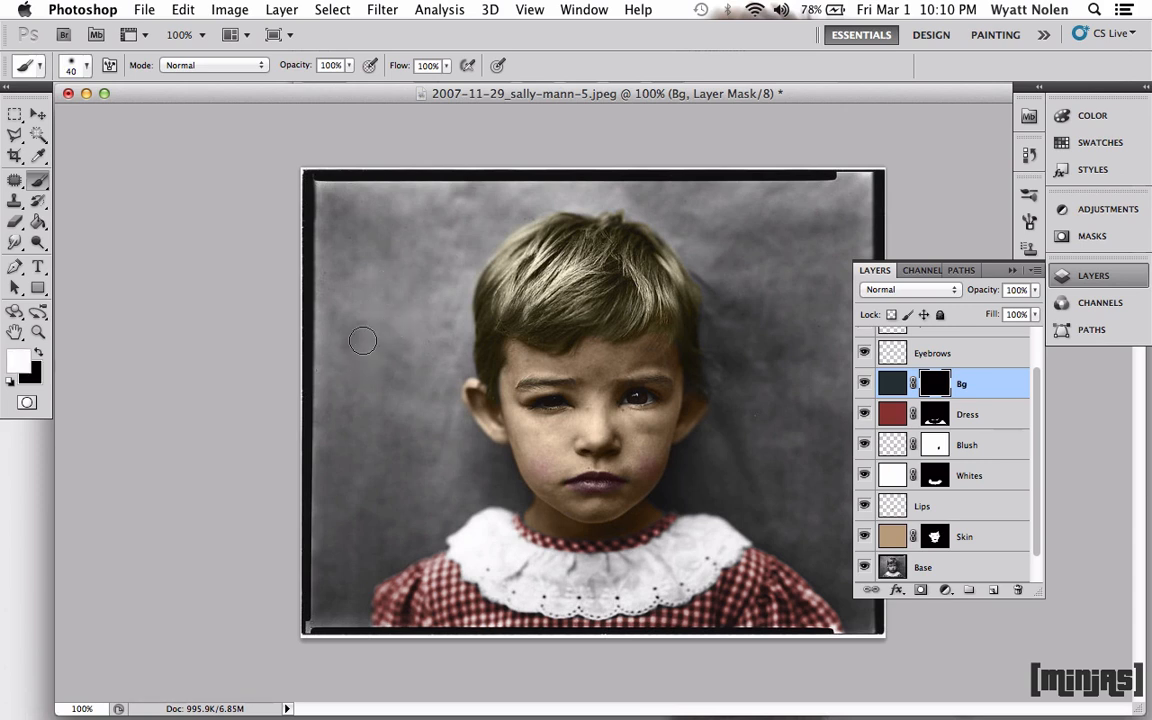
key(bracketright)
key(bracketright)
key(bracketright)
key(bracketright)
key(bracketright)
mouse_move(363, 341)
mouse_down()
mouse_move(363, 396)
mouse_move(368, 385)
mouse_move(372, 522)
mouse_up()
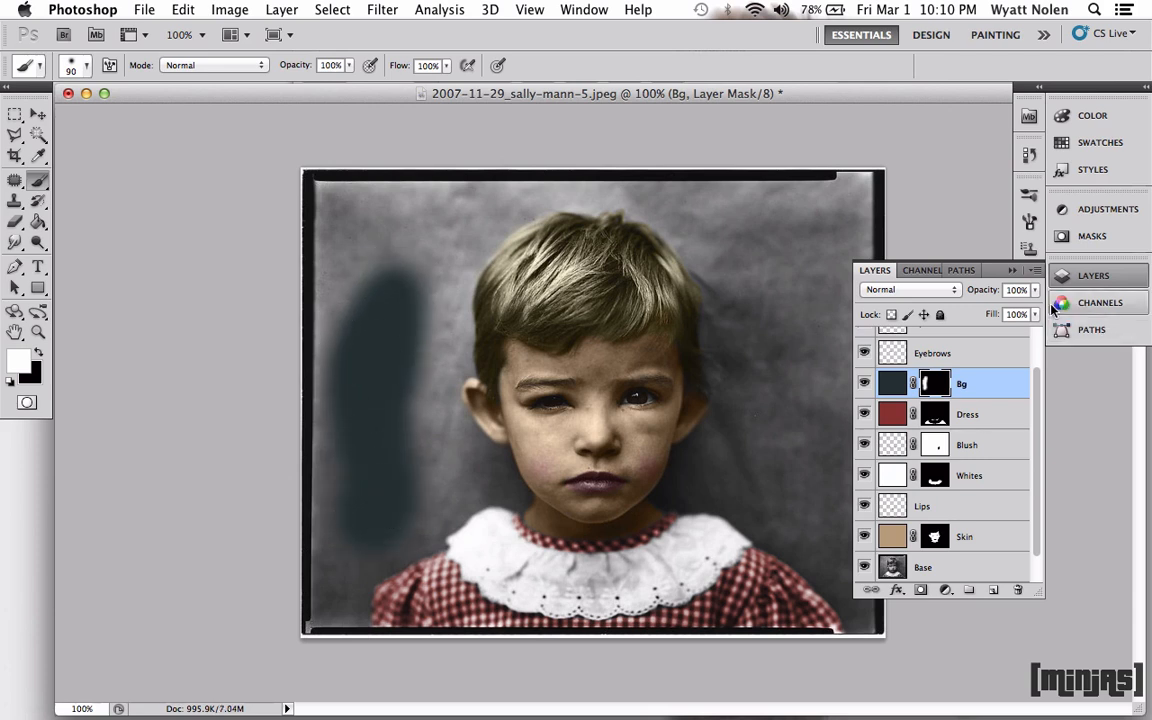
click(895, 289)
click(877, 636)
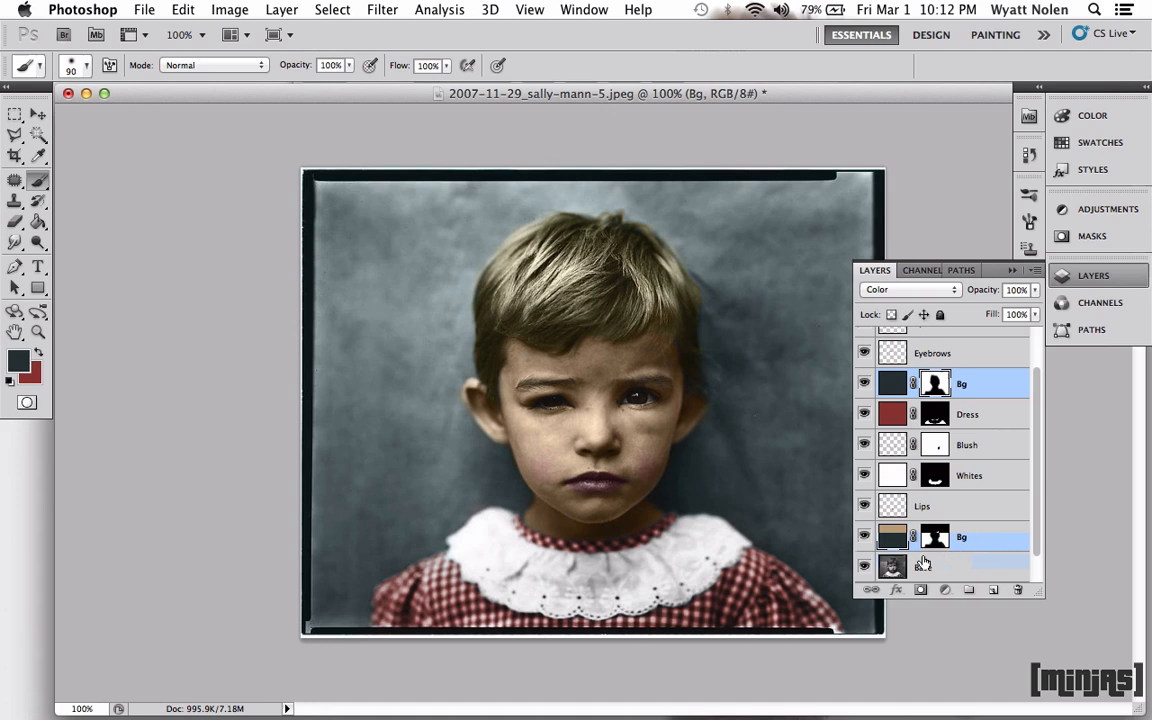
Step: Create a layer group named "After" directly above the Bg layer
scroll(930, 571, down, 2)
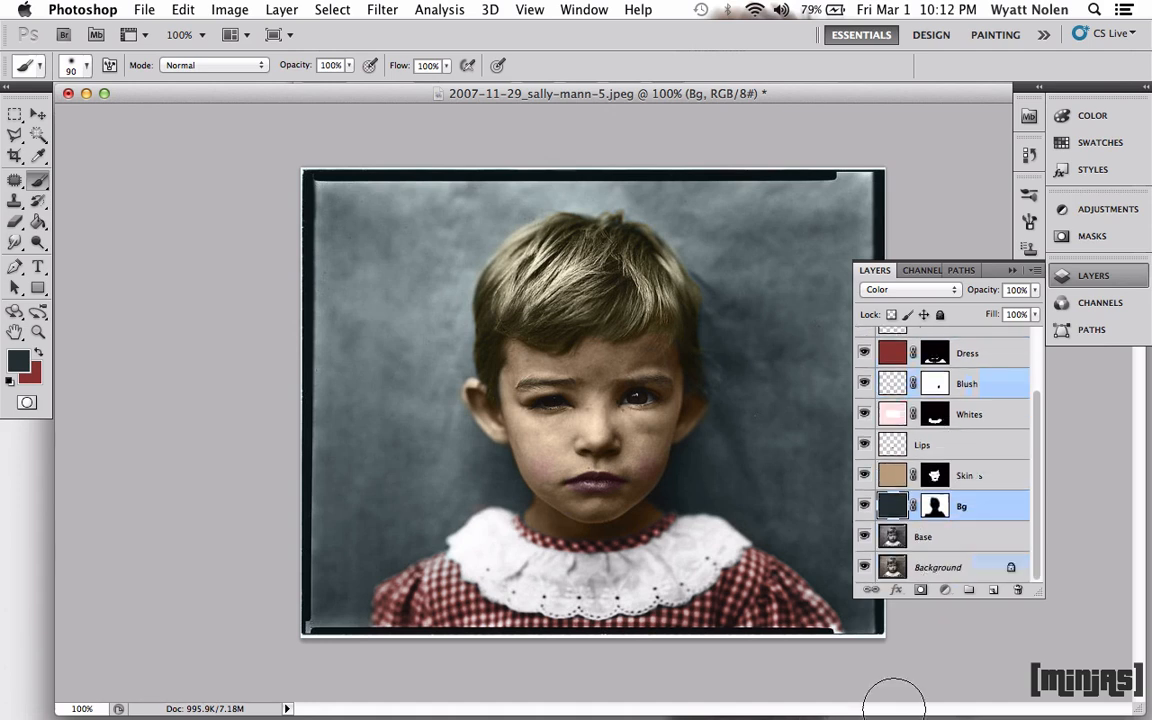
scroll(980, 535, up, 3)
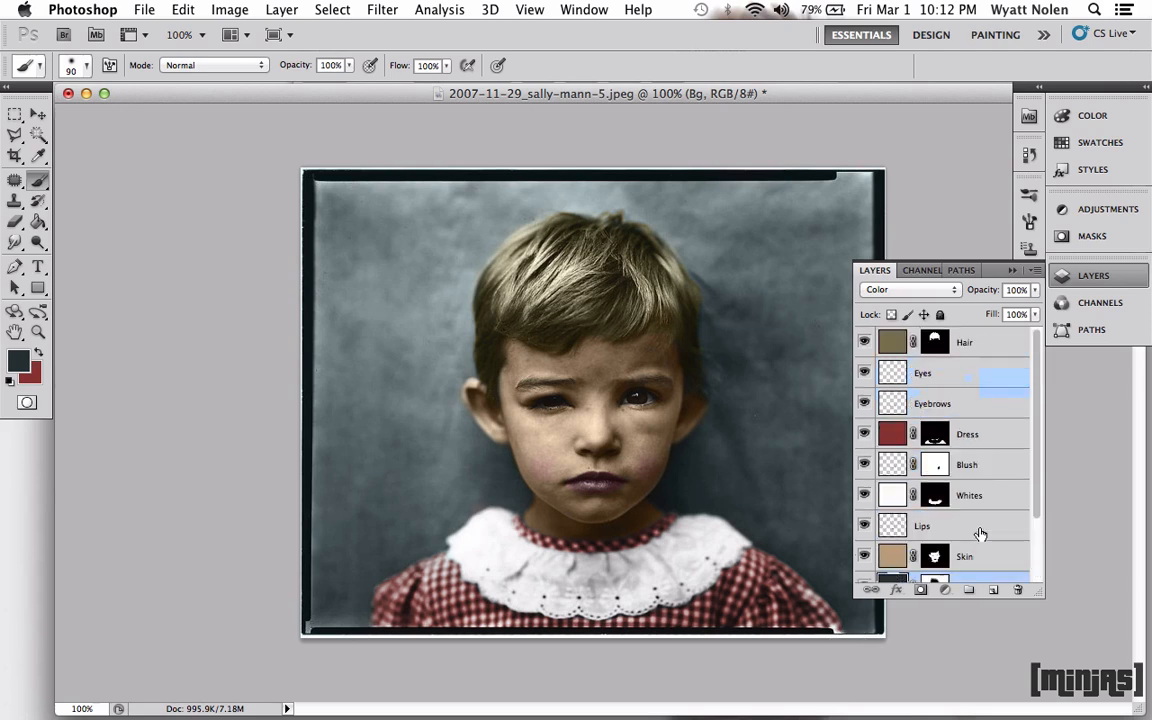
scroll(980, 535, down, 3)
scroll(980, 535, up, 3)
scroll(980, 535, down, 3)
scroll(978, 530, up, 3)
click(968, 592)
double_click(940, 573)
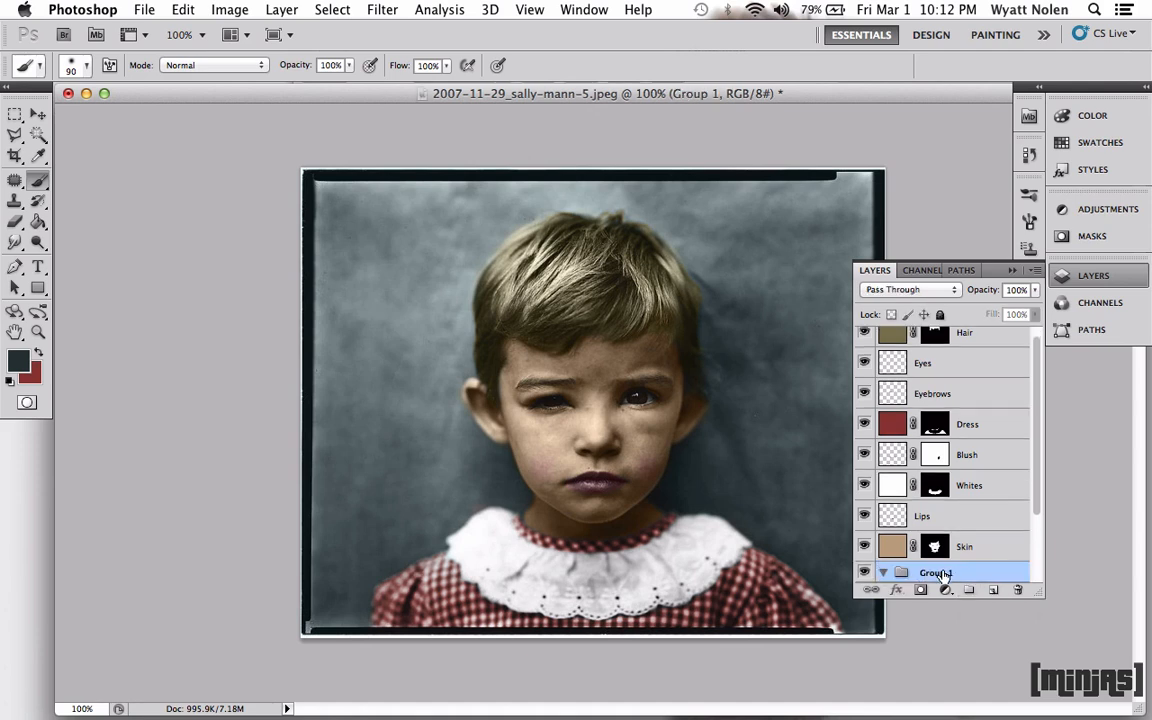
text(Al)
text(ter)
key(Return)
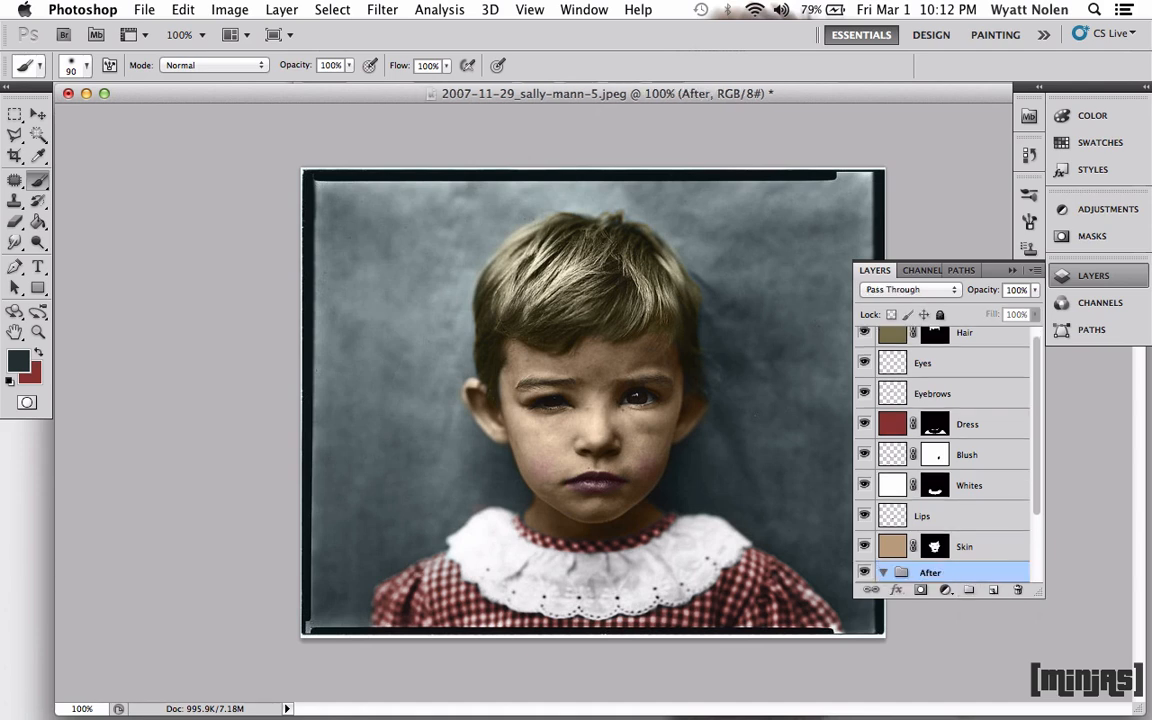
Step: Move the Bg and Base layers together into the After group
scroll(991, 541, down, 3)
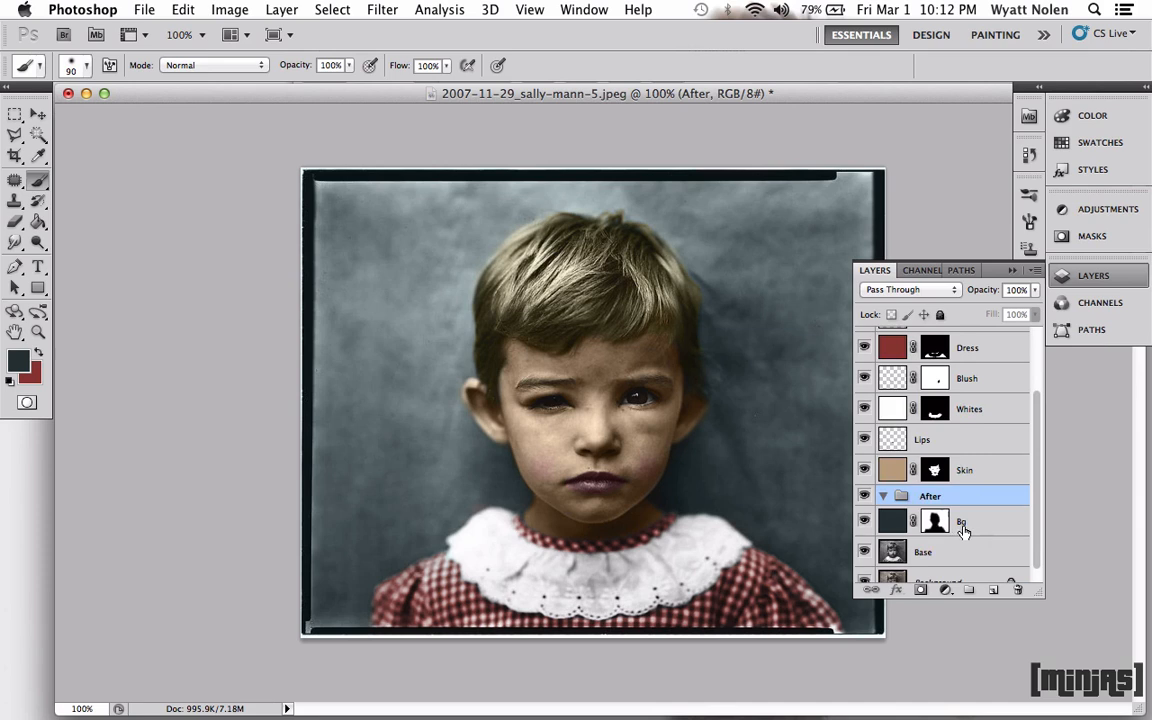
click(960, 524)
shift+click(953, 562)
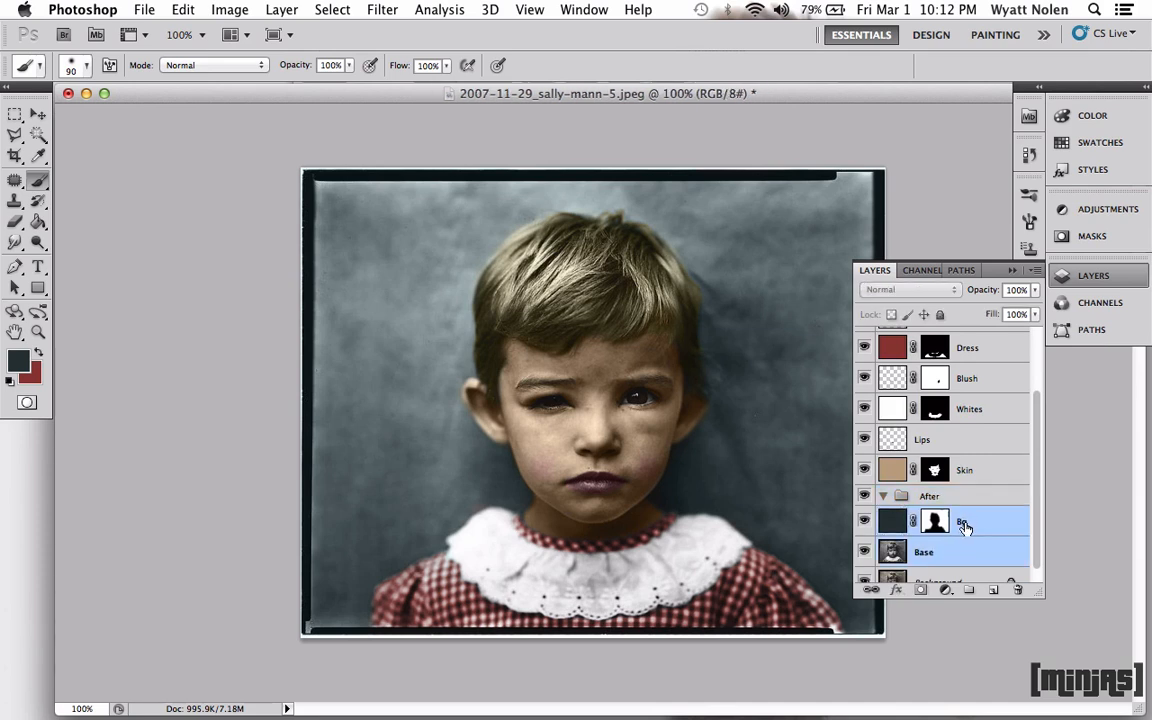
drag(962, 521, 943, 496)
Step: Move all the layers from Skin up to Hair into the After group and collapse the group
click(963, 470)
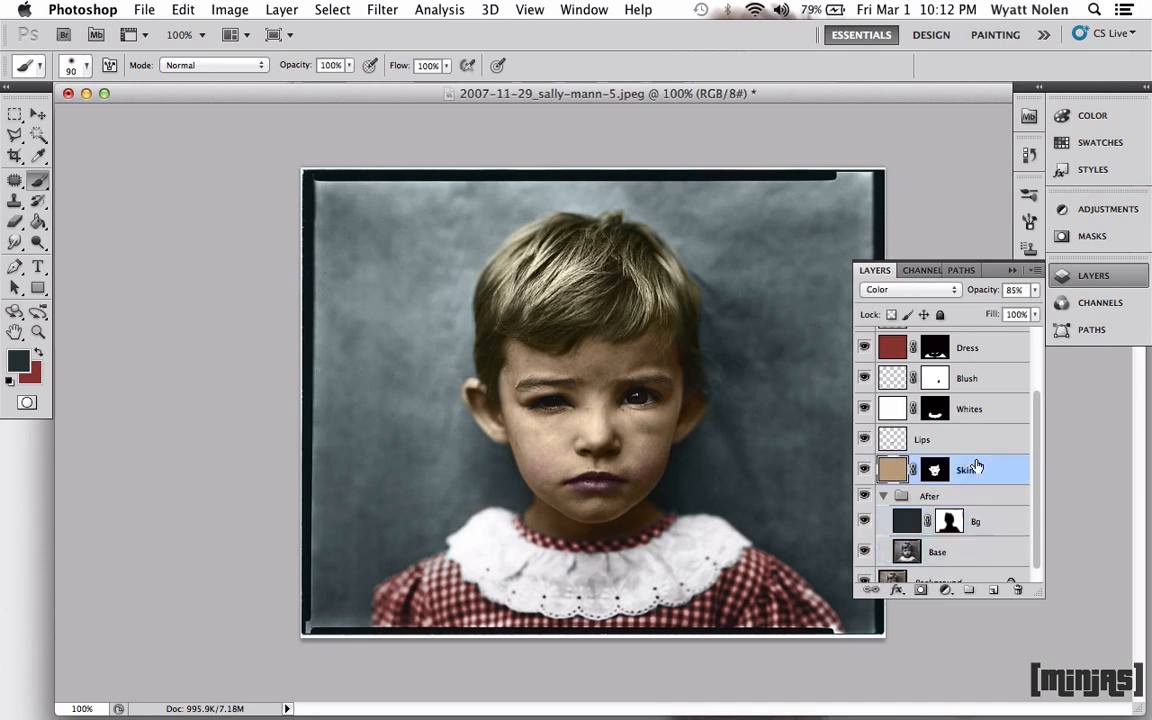
scroll(977, 463, up, 3)
shift+click(970, 342)
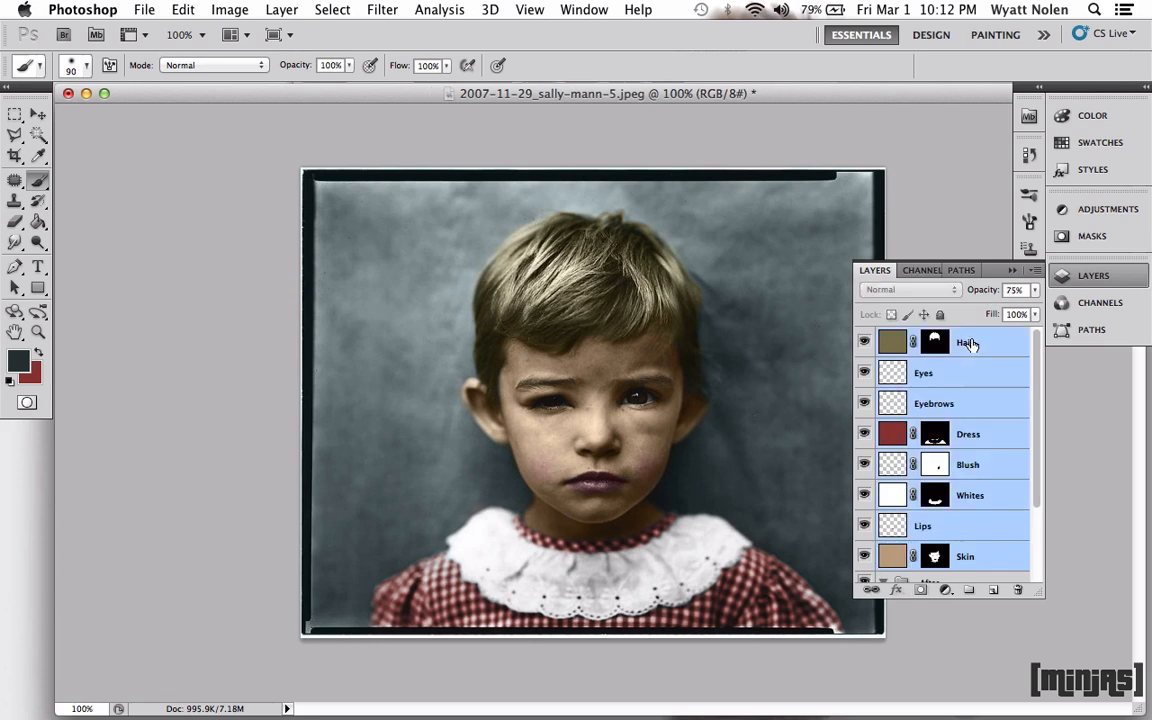
scroll(972, 350, down, 3)
drag(972, 390, 898, 481)
scroll(898, 470, up, 3)
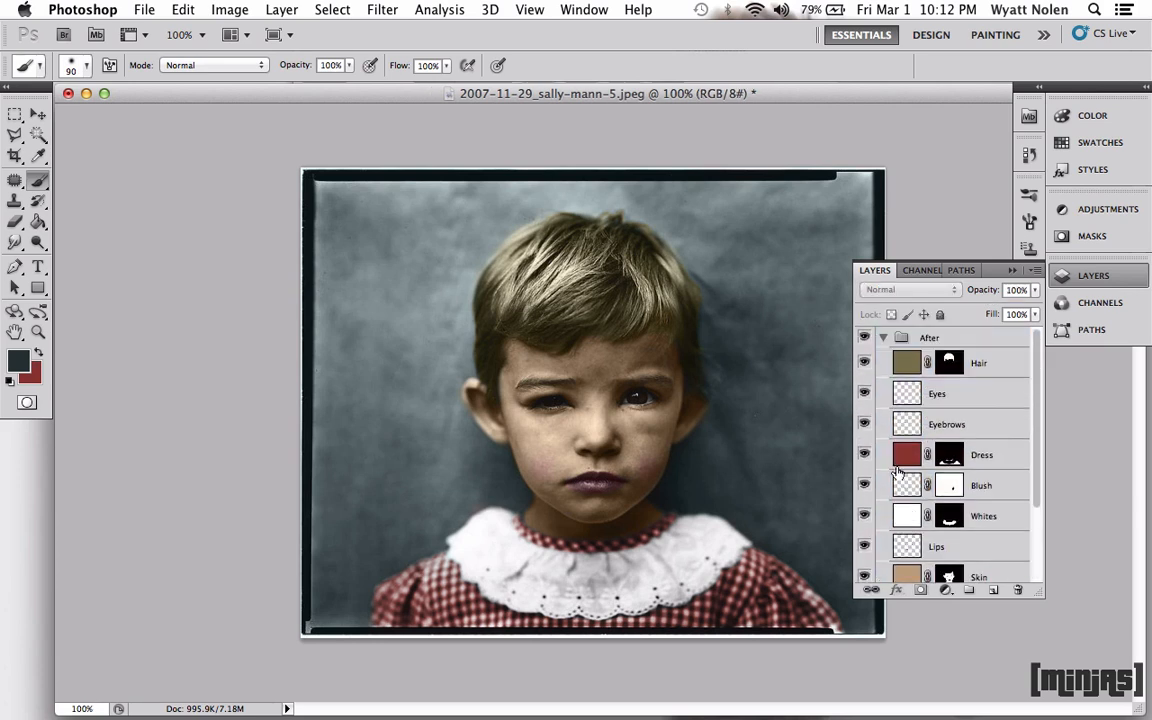
click(881, 337)
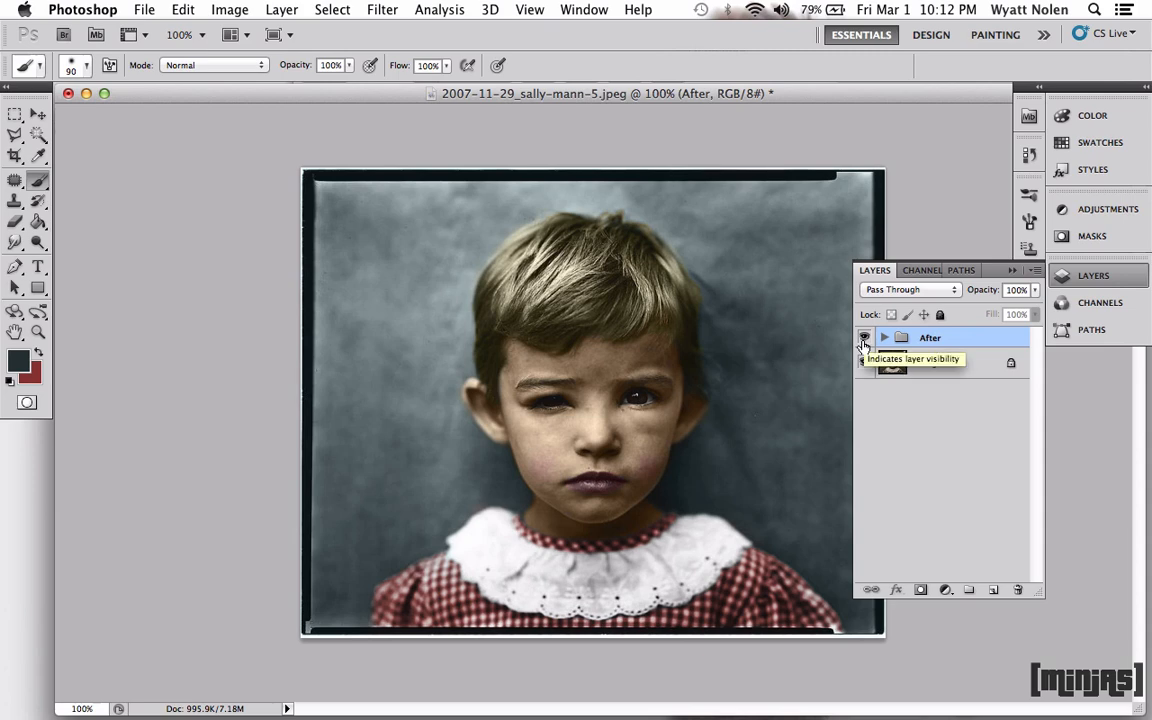
Step: Toggle the After group's visibility several times to compare the colorized portrait with the original, leaving the group shown
click(863, 339)
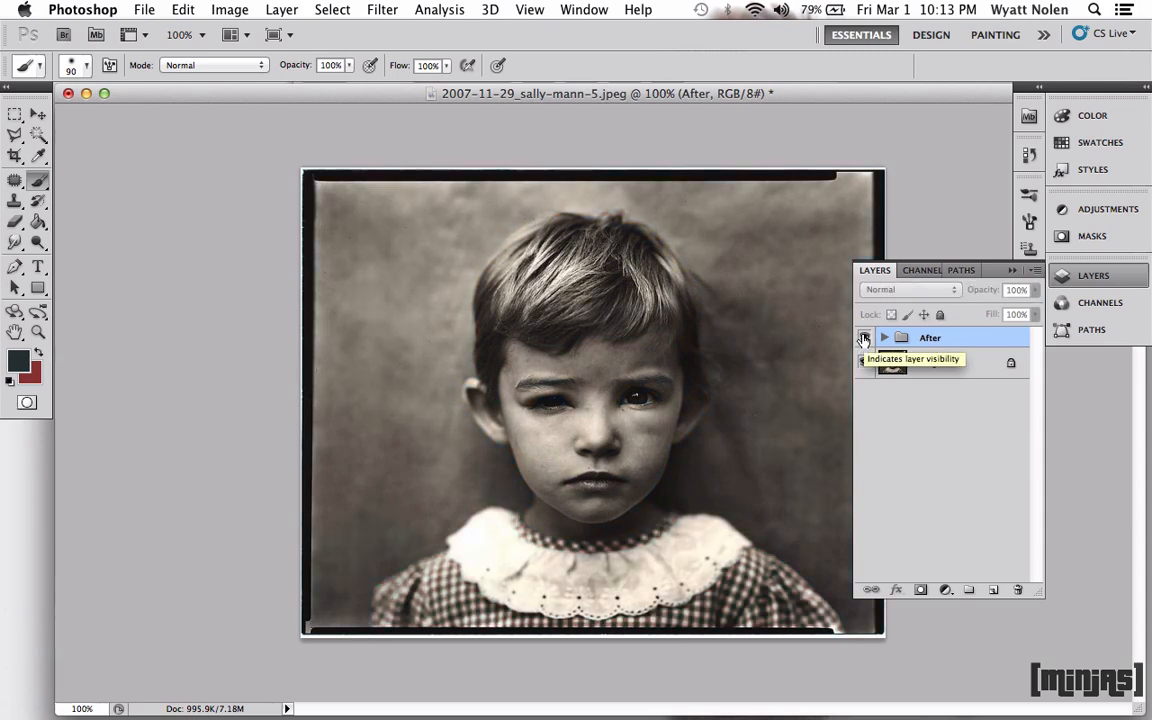
click(863, 339)
click(863, 339)
click(863, 339)
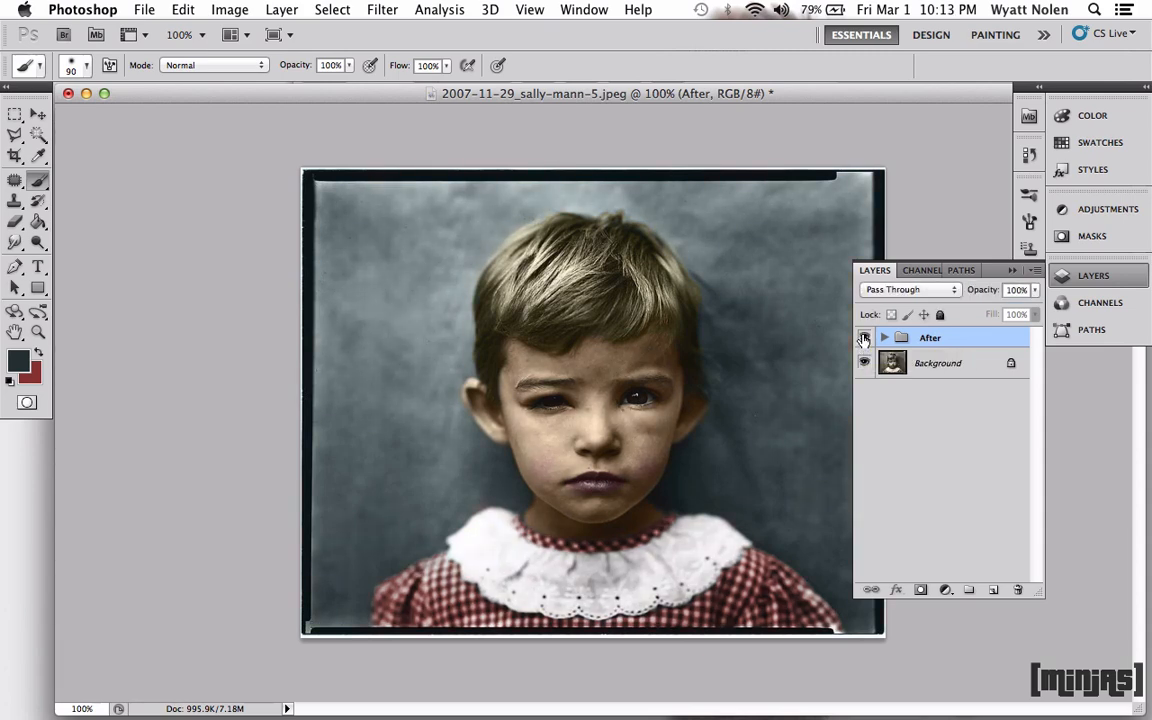
click(863, 339)
click(863, 339)
Step: On the Base layer, patch the marked skin below the open eye with cleaner skin from the opposite cheek, and deselect
click(884, 340)
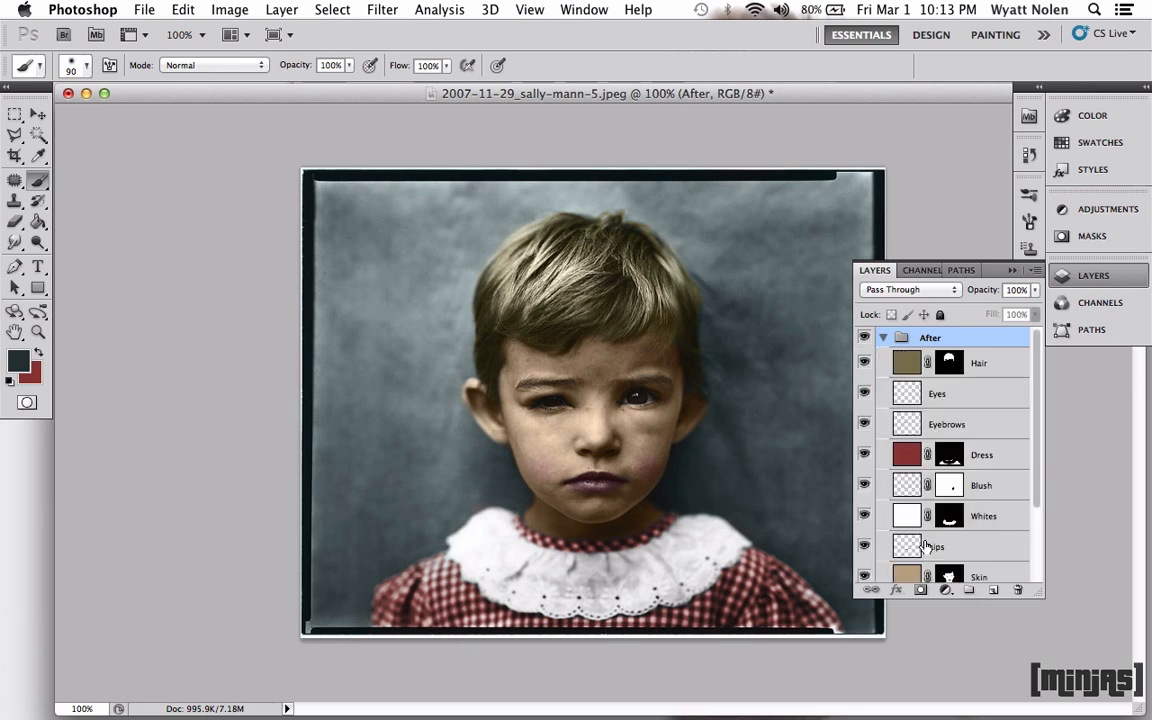
scroll(928, 547, down, 3)
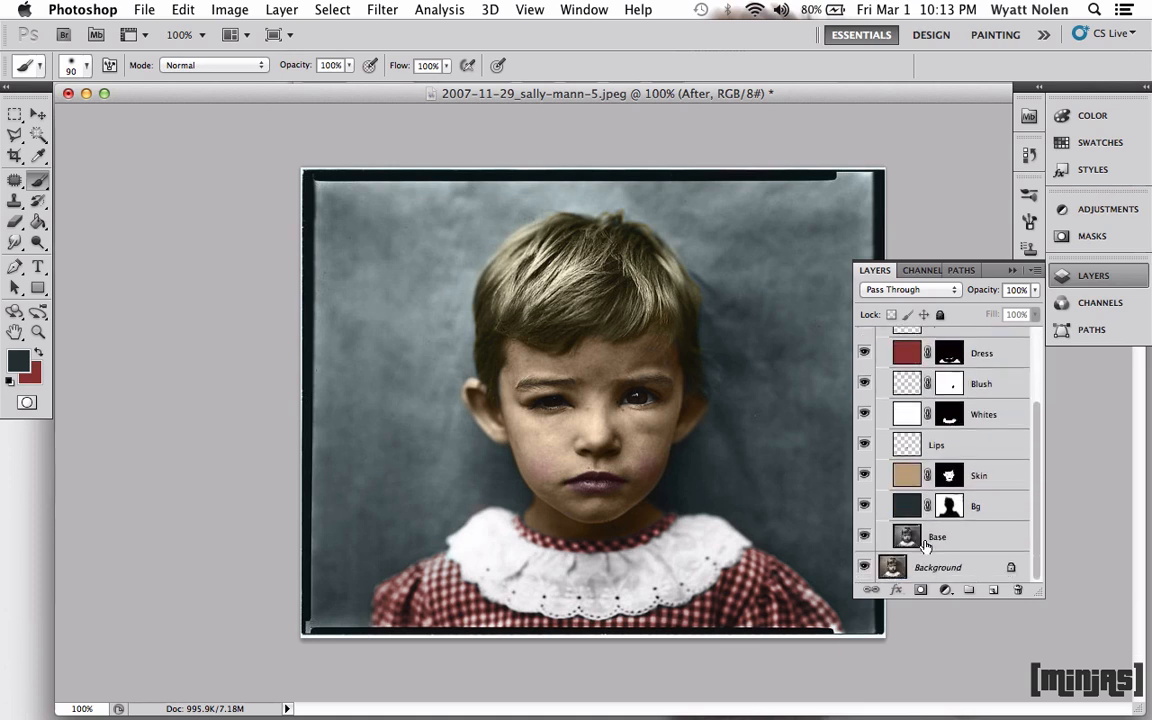
click(970, 540)
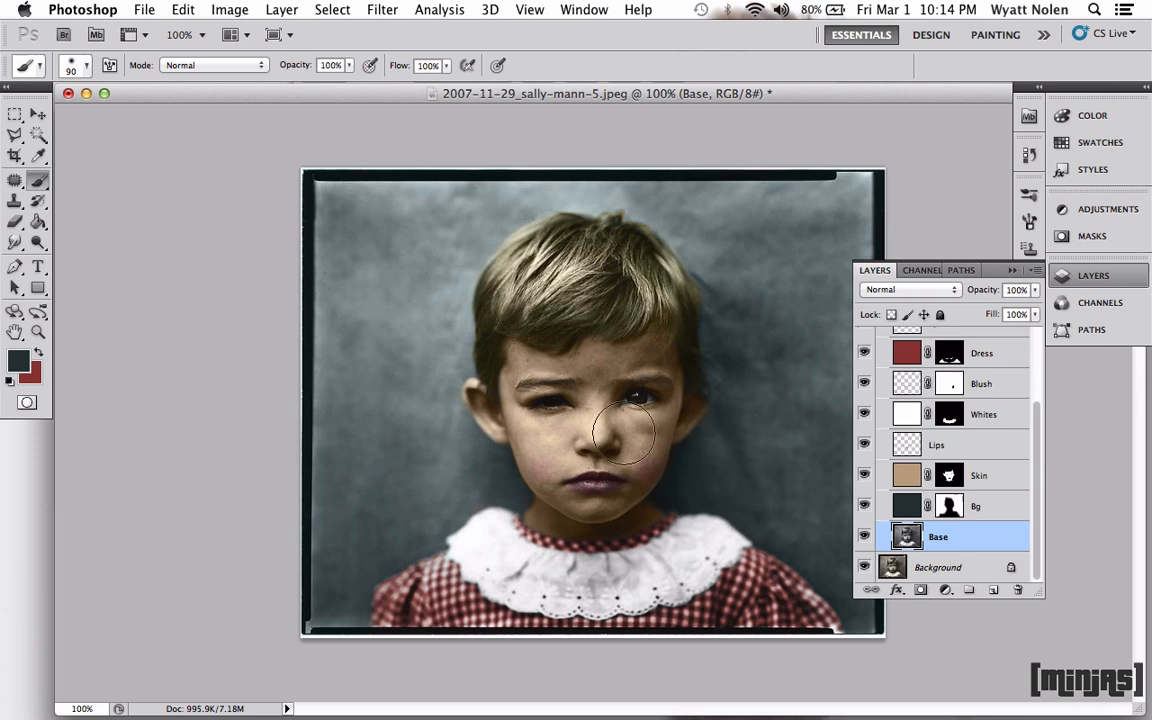
click(15, 180)
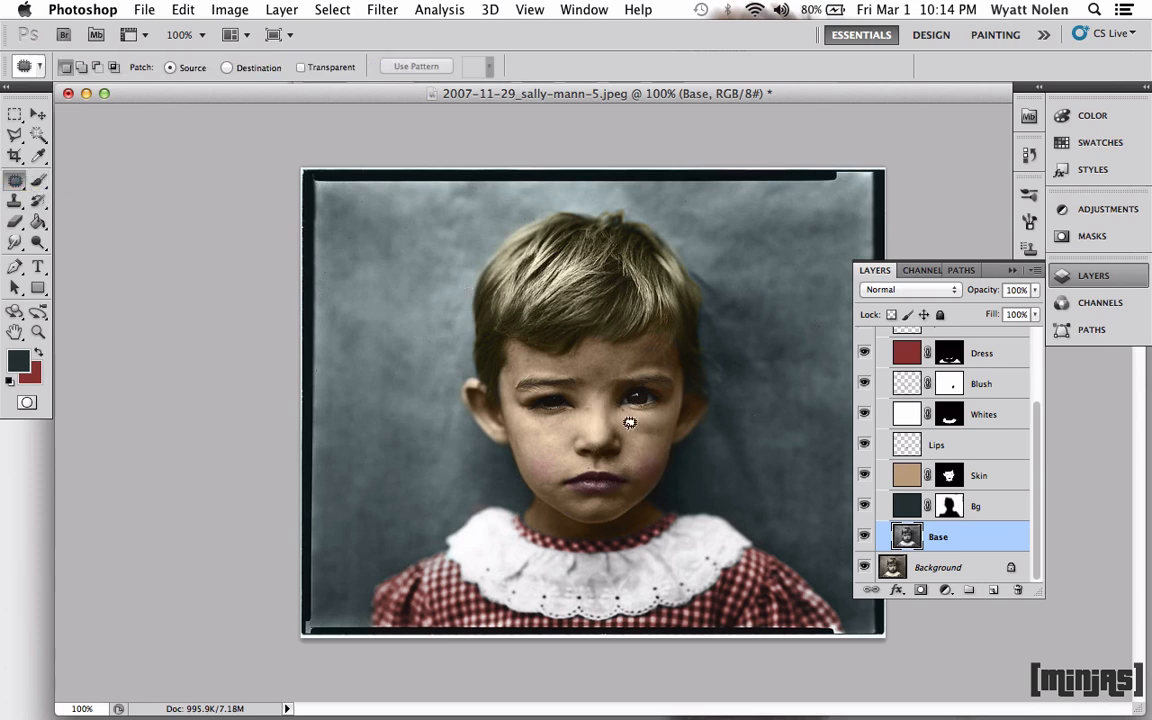
mouse_move(629, 422)
mouse_down()
mouse_move(671, 414)
mouse_move(658, 436)
mouse_move(629, 422)
mouse_move(615, 440)
mouse_move(505, 440)
mouse_move(541, 434)
mouse_up()
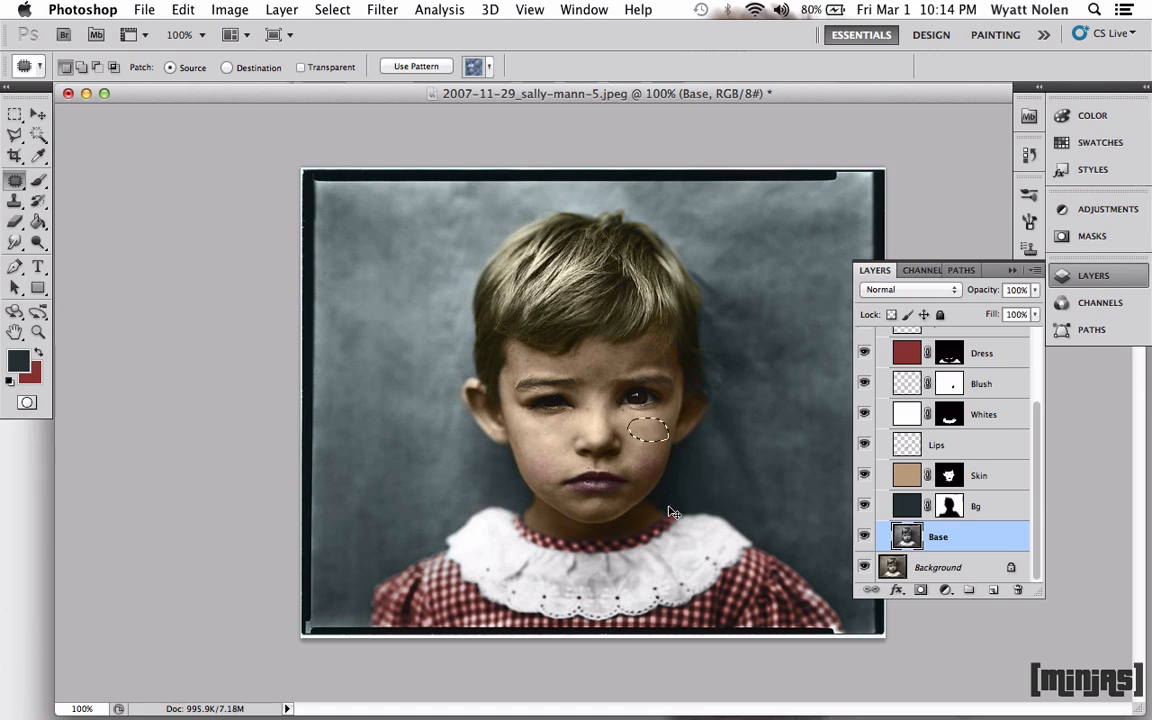
key(super+d)
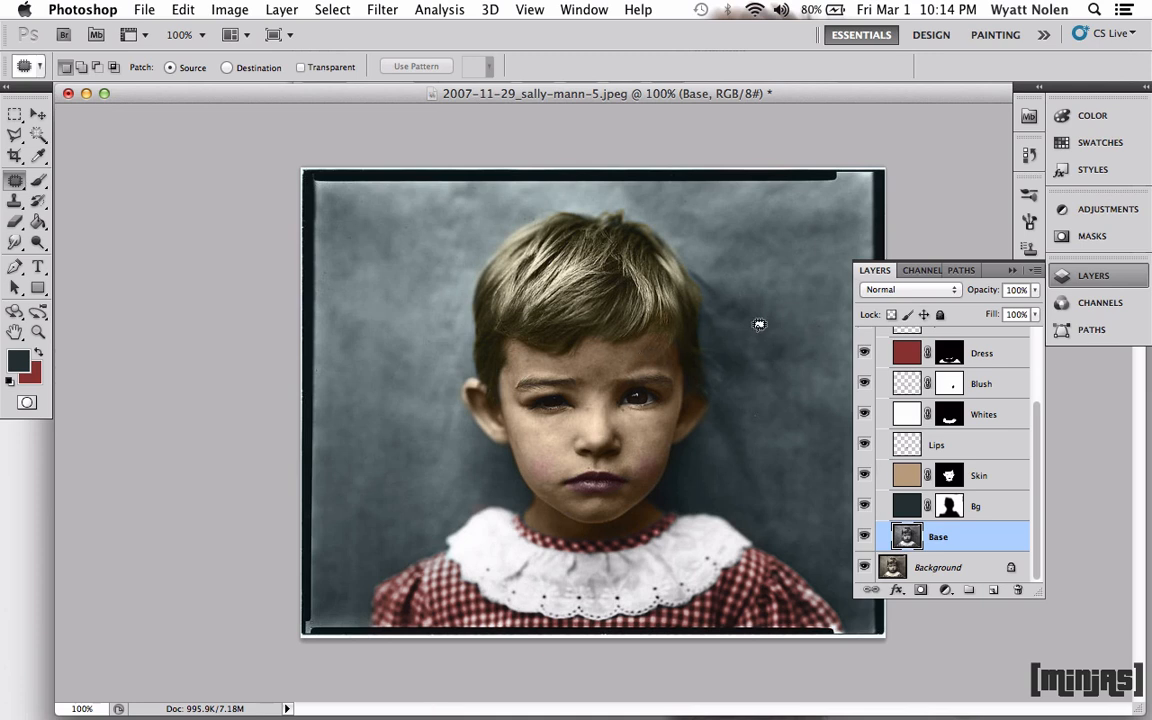
Step: Ready the Clone Stamp tool for retouching the Base layer
key(s)
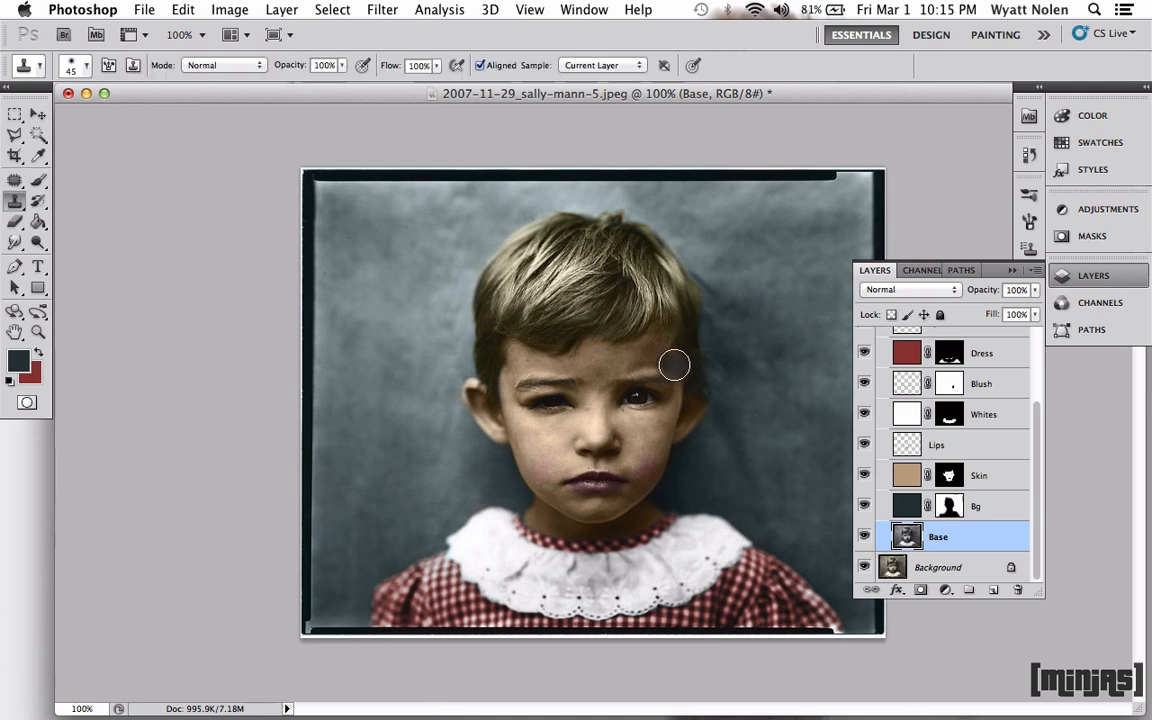